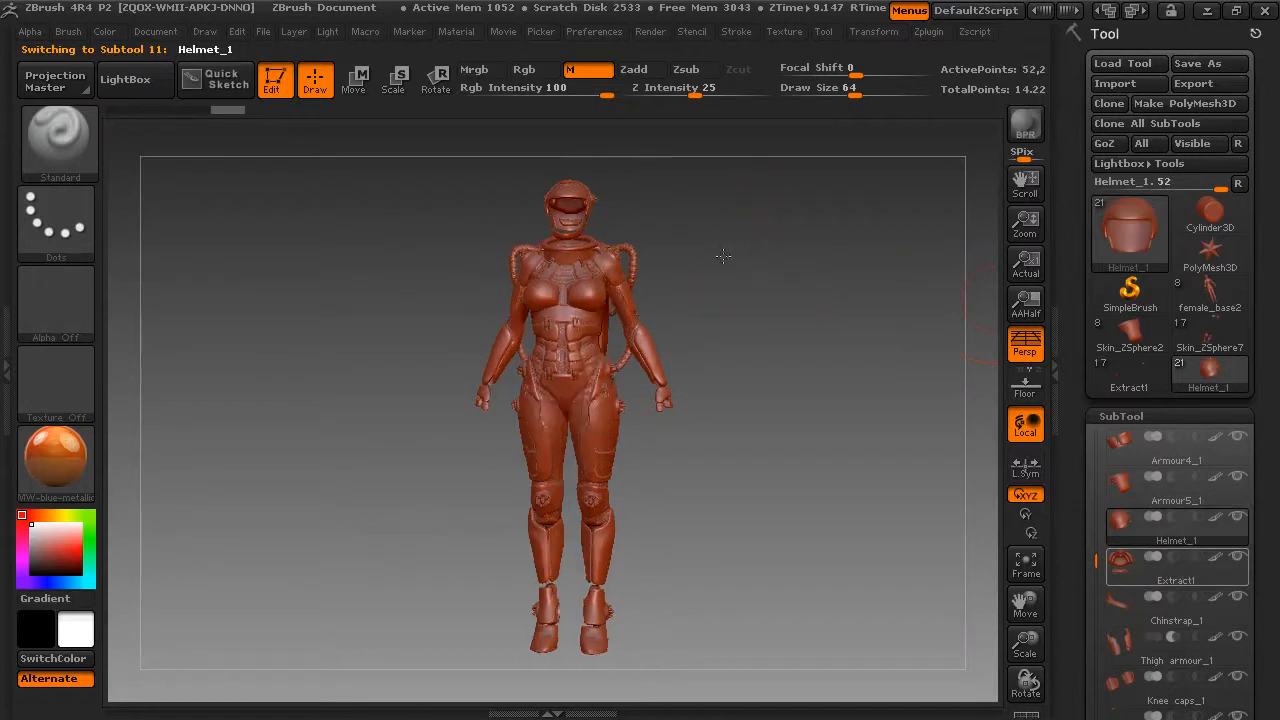
Apply the orange MW-blue-metallic-studio material to the Helmet_1 and Chinstrap_1 subtools.
{"action": "left_click_drag", "start_coordinate": [526, 226], "coordinate": [545, 204]}
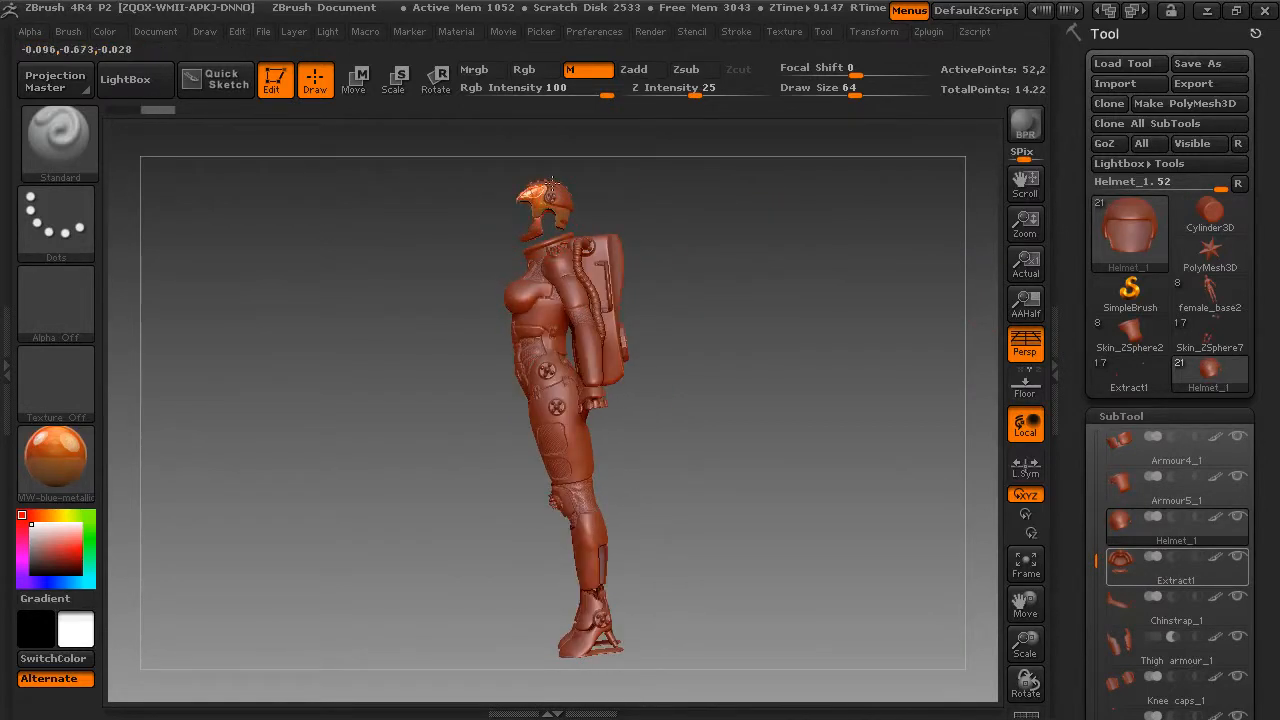
{"action": "left_click_drag", "start_coordinate": [676, 214], "coordinate": [752, 214]}
{"action": "left_click_drag", "start_coordinate": [575, 206], "coordinate": [769, 283]}
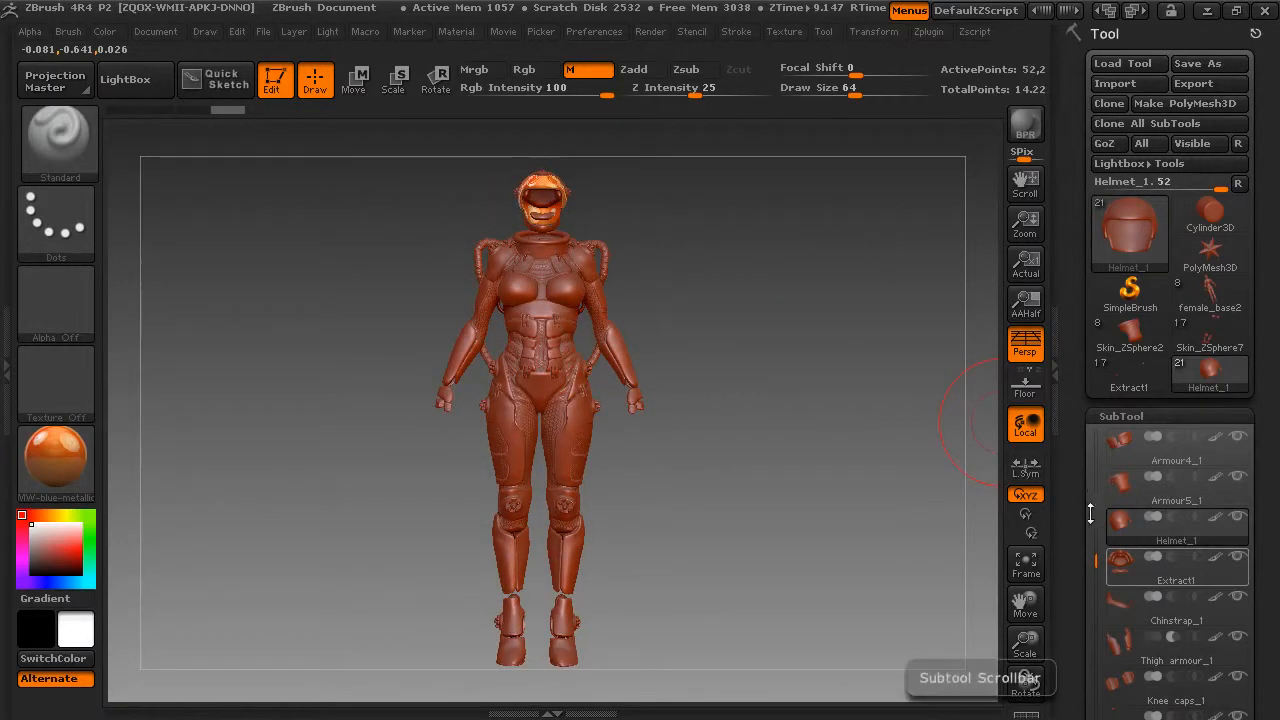
{"action": "left_click", "coordinate": [1118, 604]}
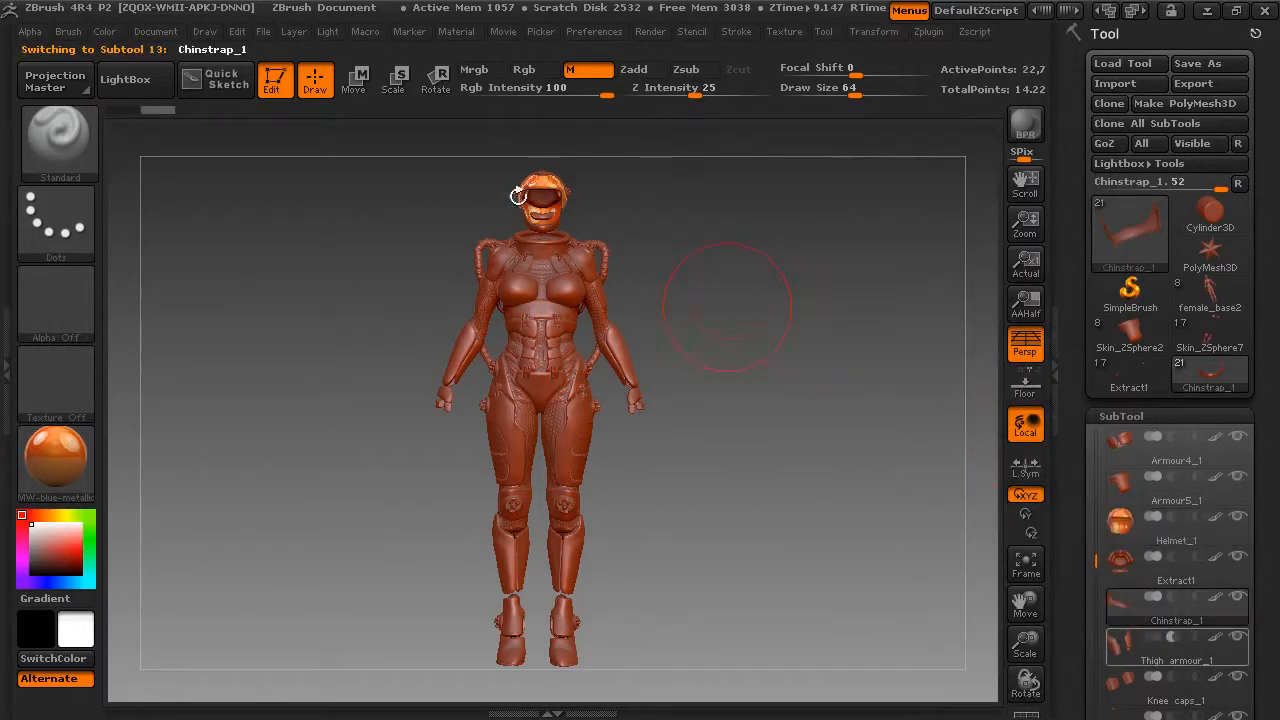
{"action": "left_click_drag", "start_coordinate": [700, 235], "coordinate": [849, 289]}
Apply the orange metallic material to the Armour1_1 subtool, covering the arm, abdomen and hip plates.
{"action": "scroll", "coordinate": [1120, 495], "scroll_direction": "up", "scroll_amount": 6}
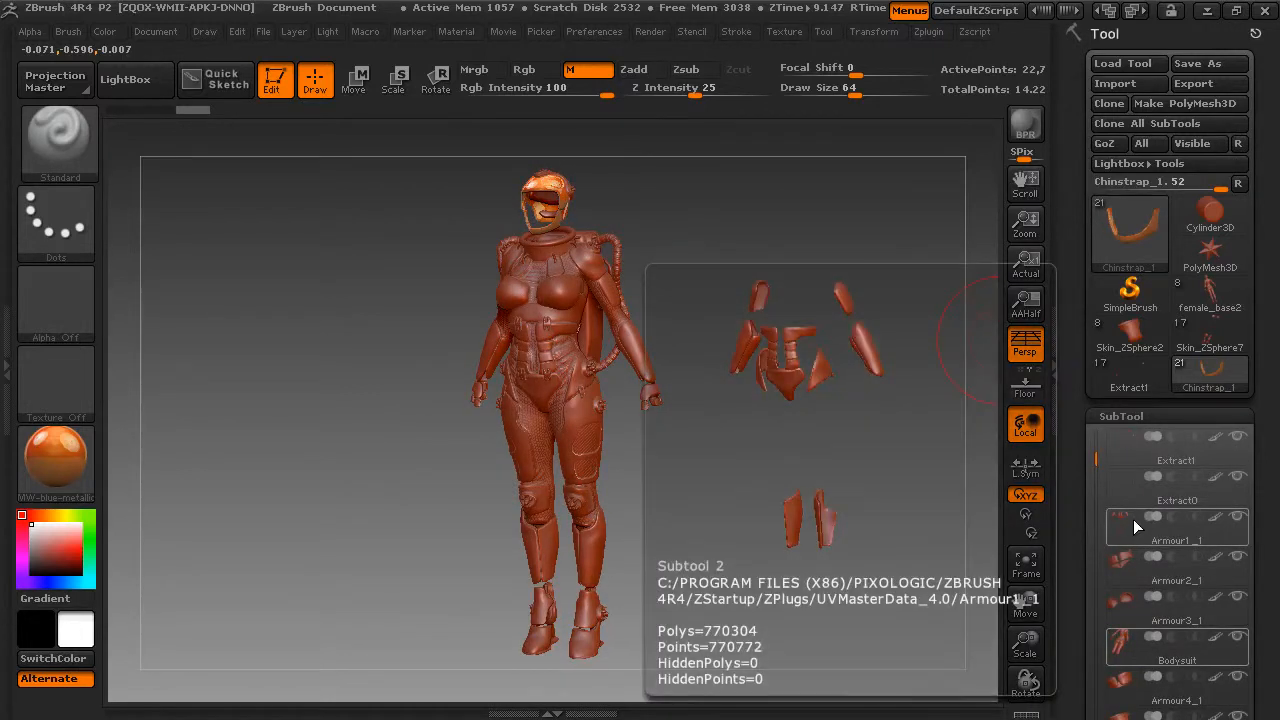
{"action": "left_click", "coordinate": [1133, 518]}
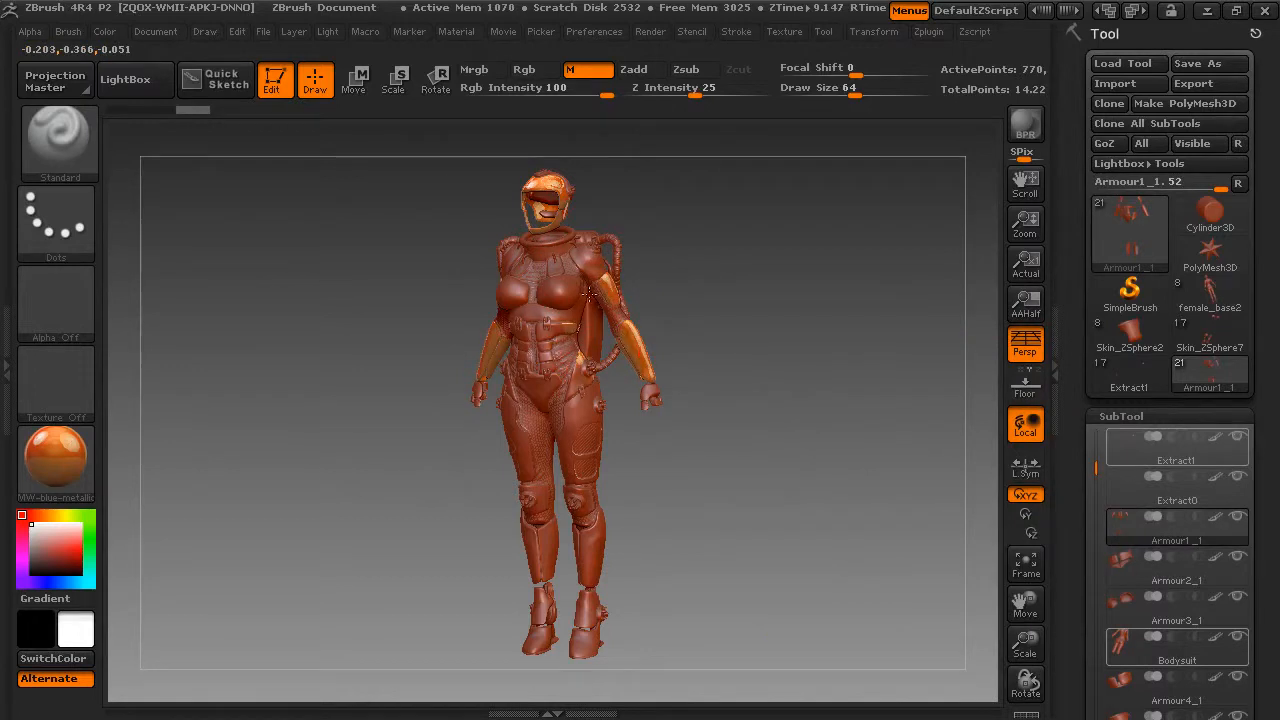
{"action": "left_click_drag", "start_coordinate": [520, 370], "coordinate": [604, 370]}
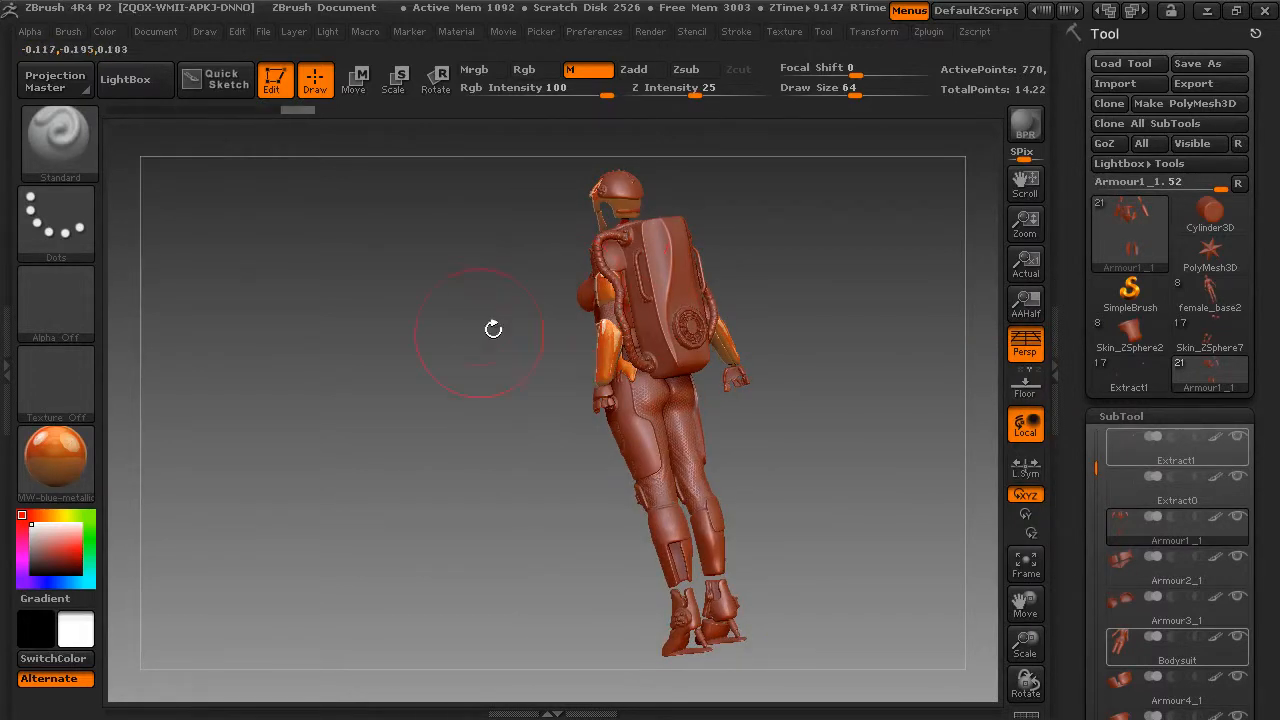
{"action": "left_click_drag", "start_coordinate": [494, 331], "coordinate": [612, 326]}
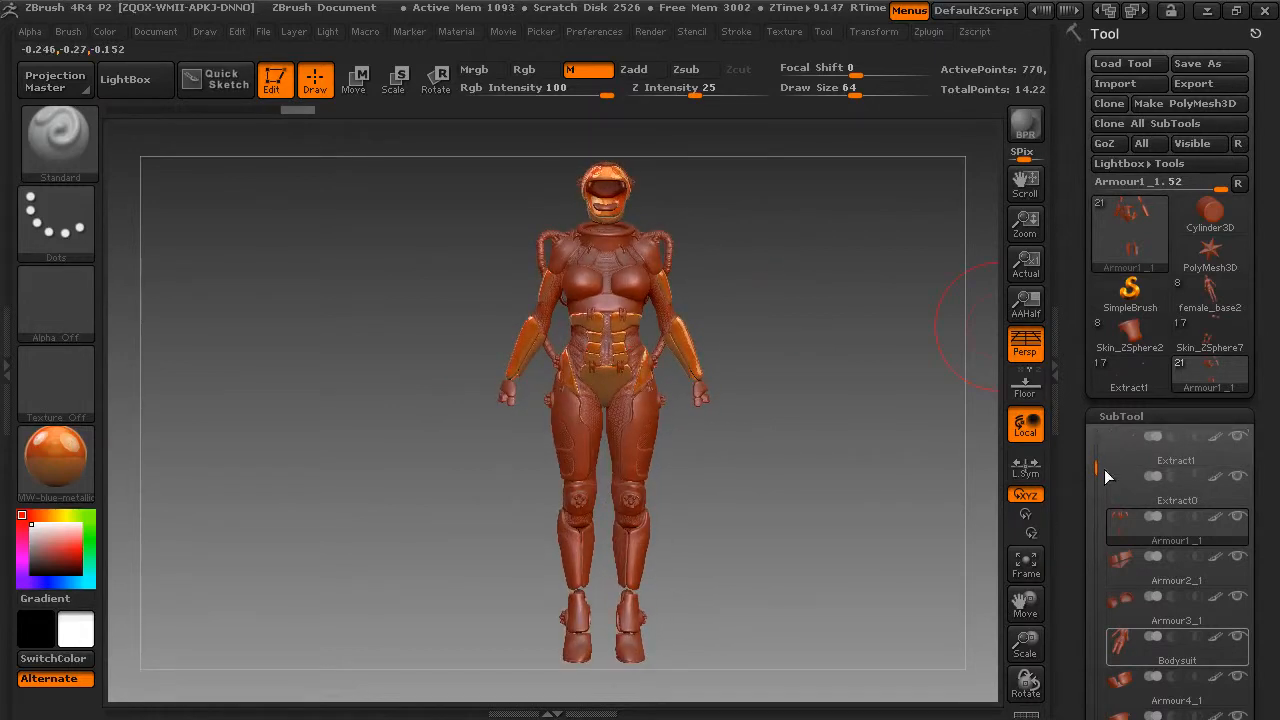
Apply the orange metallic material to the Armour5_1 subtool and the Armour4_1 plates below the chest.
{"action": "scroll", "coordinate": [1104, 476], "scroll_direction": "down", "scroll_amount": 3}
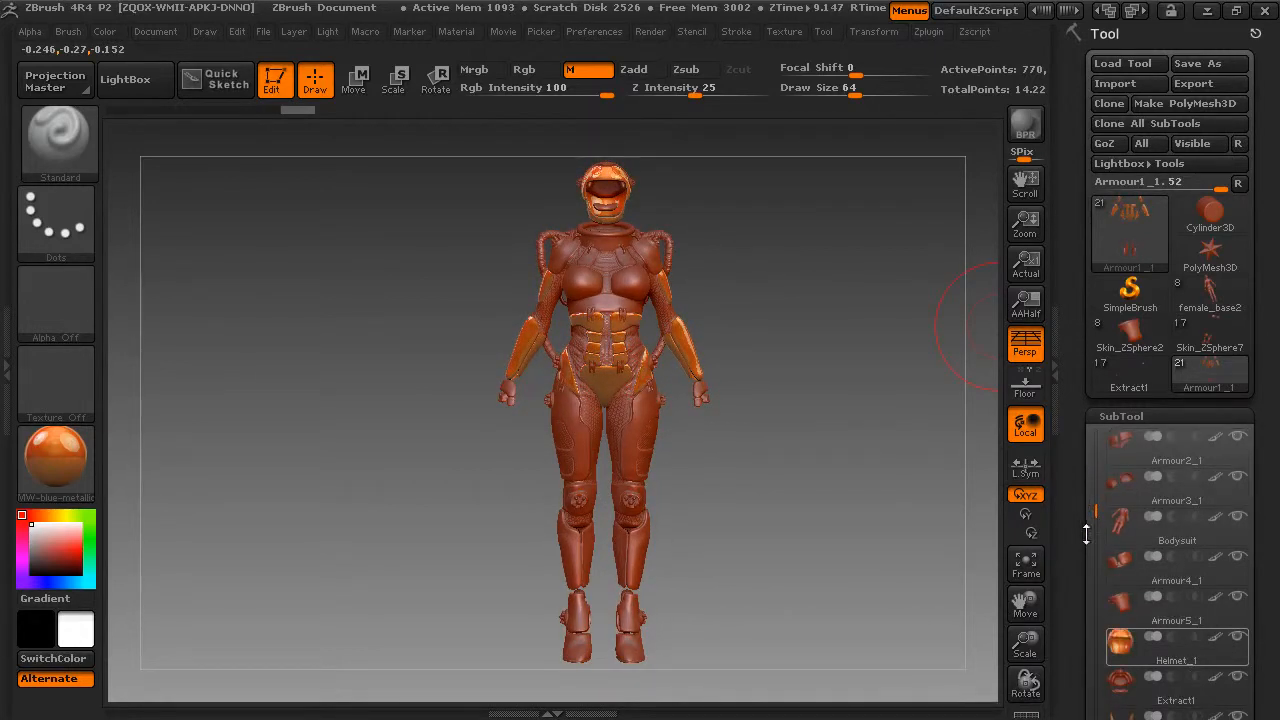
{"action": "left_click", "coordinate": [1125, 600]}
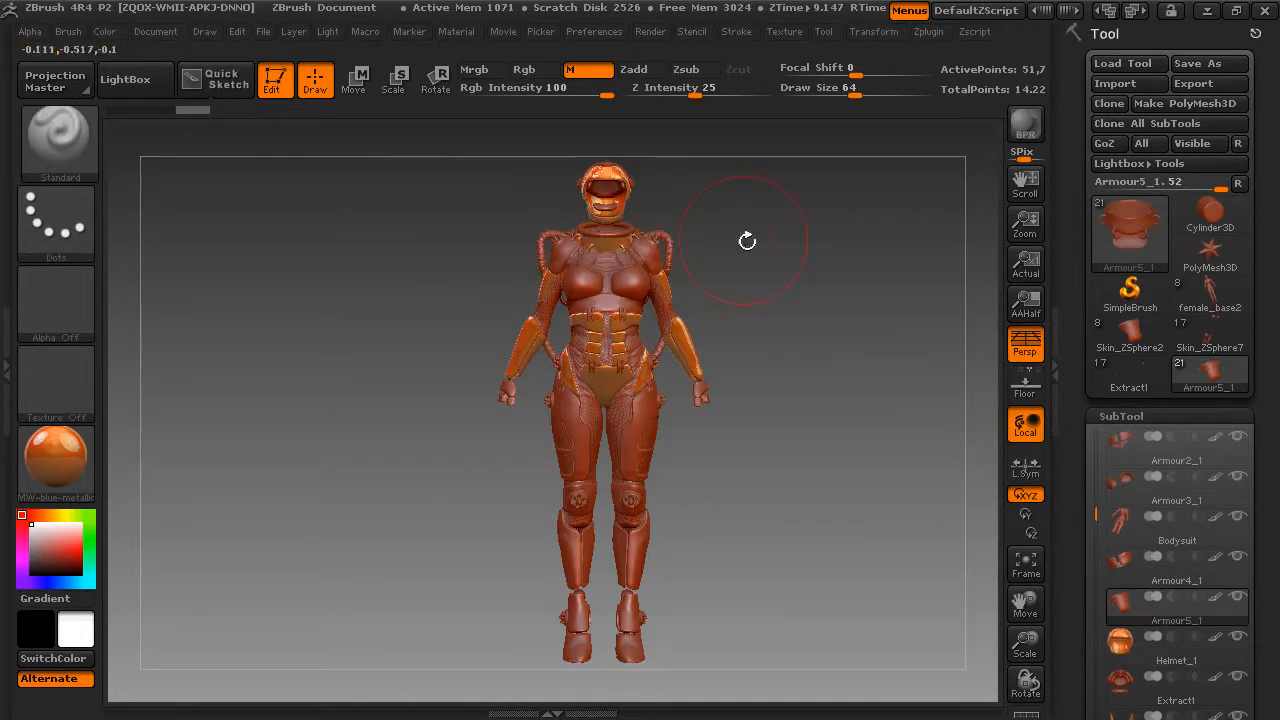
{"action": "left_click_drag", "start_coordinate": [746, 240], "coordinate": [820, 250]}
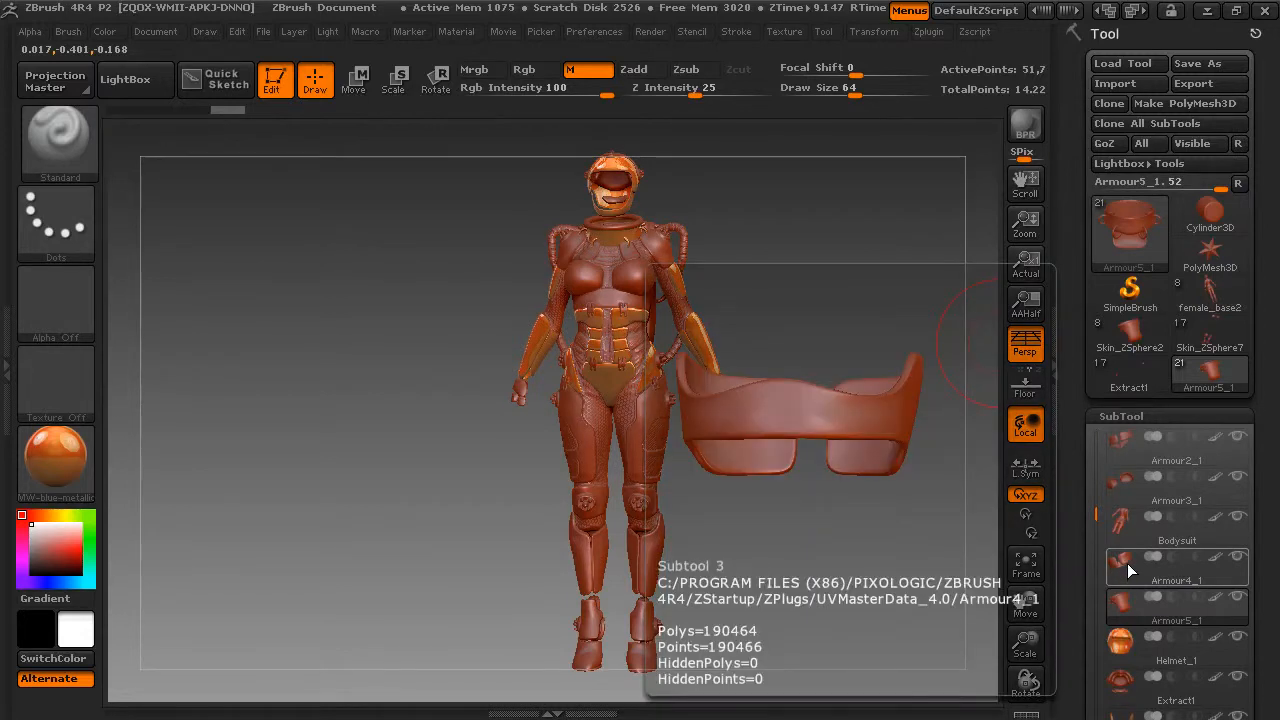
{"action": "left_click", "coordinate": [1127, 563]}
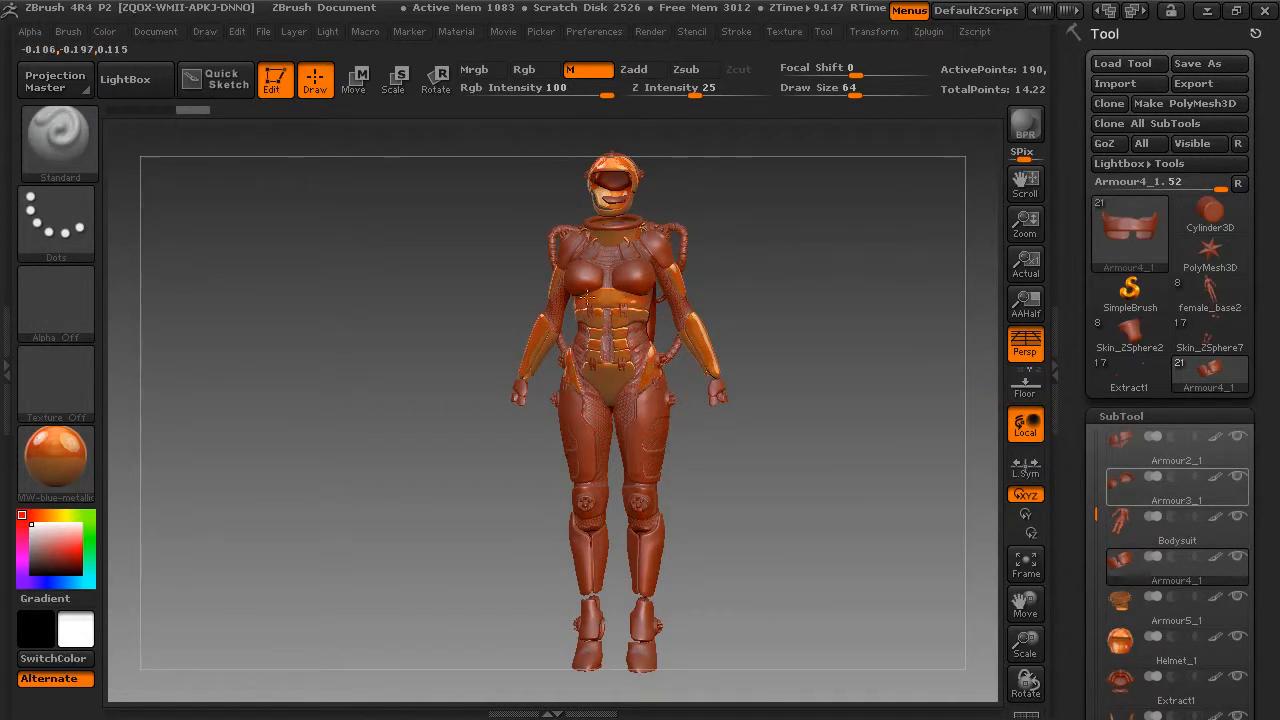
{"action": "left_click_drag", "start_coordinate": [660, 290], "coordinate": [853, 288]}
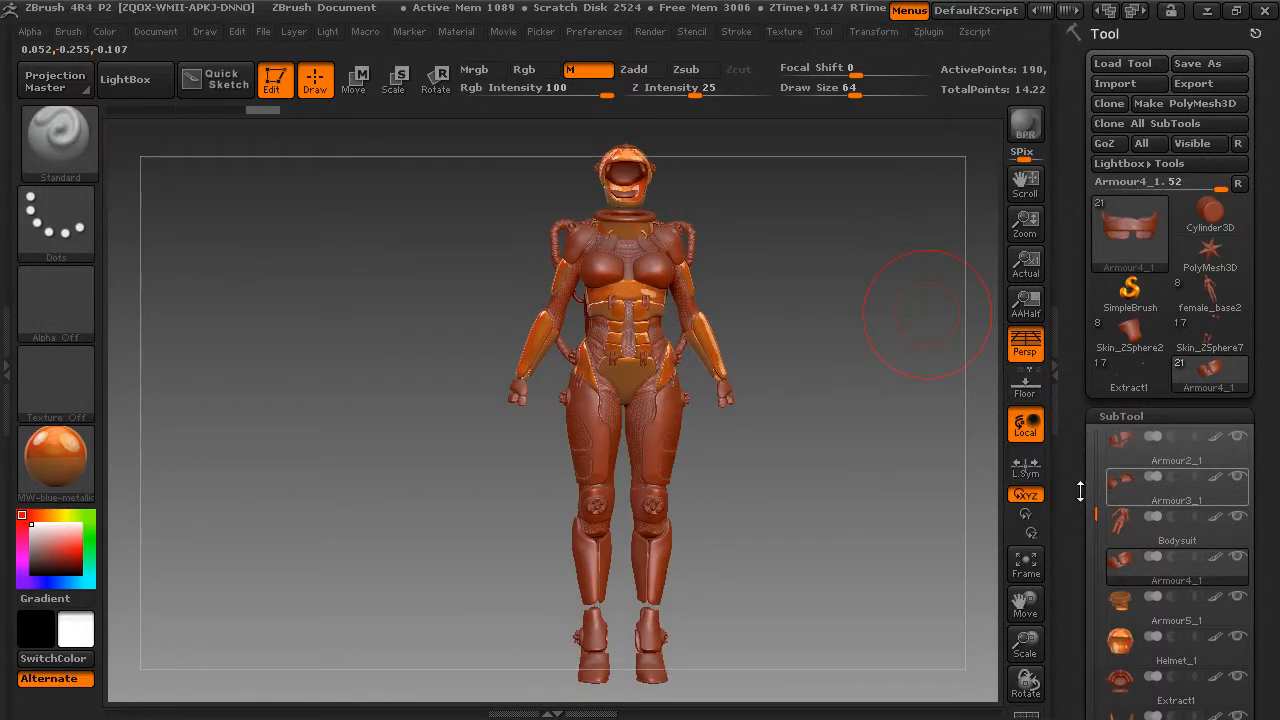
Check the Armour3_1 chest plates and apply the orange metallic material to the Thigh armour_1 subtool.
{"action": "mouse_move", "coordinate": [1128, 570]}
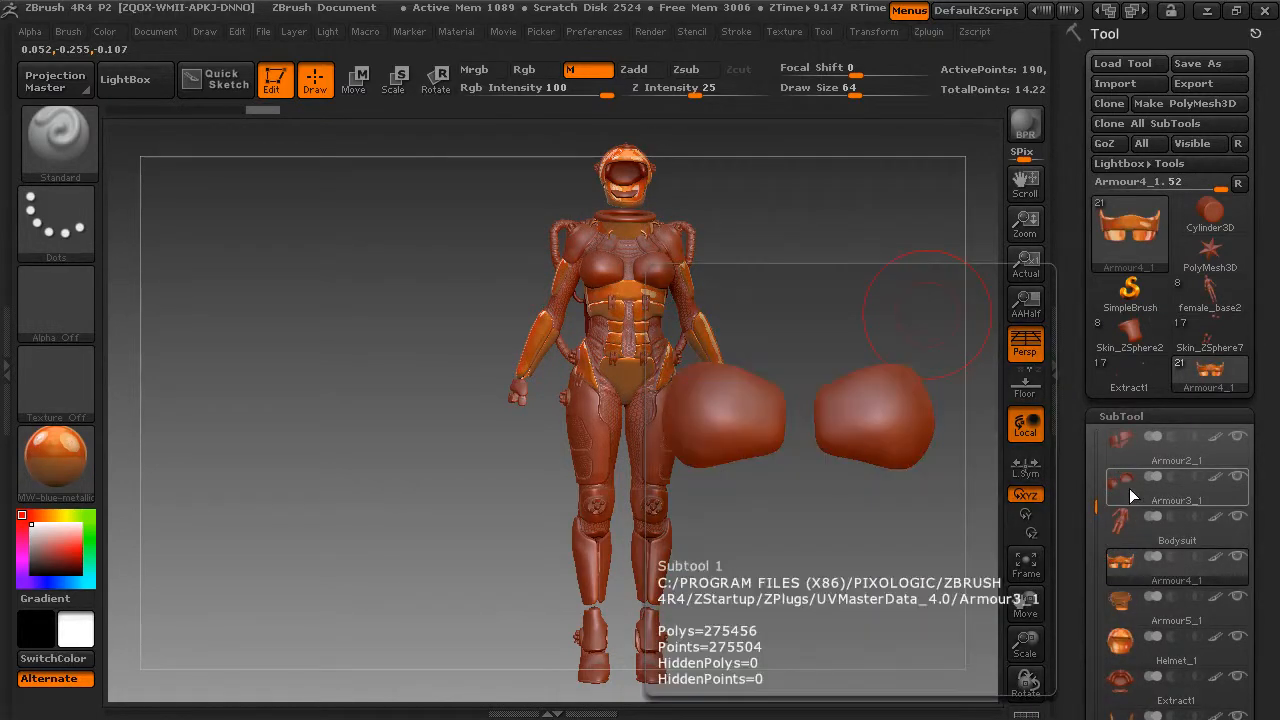
{"action": "left_click", "coordinate": [1134, 485]}
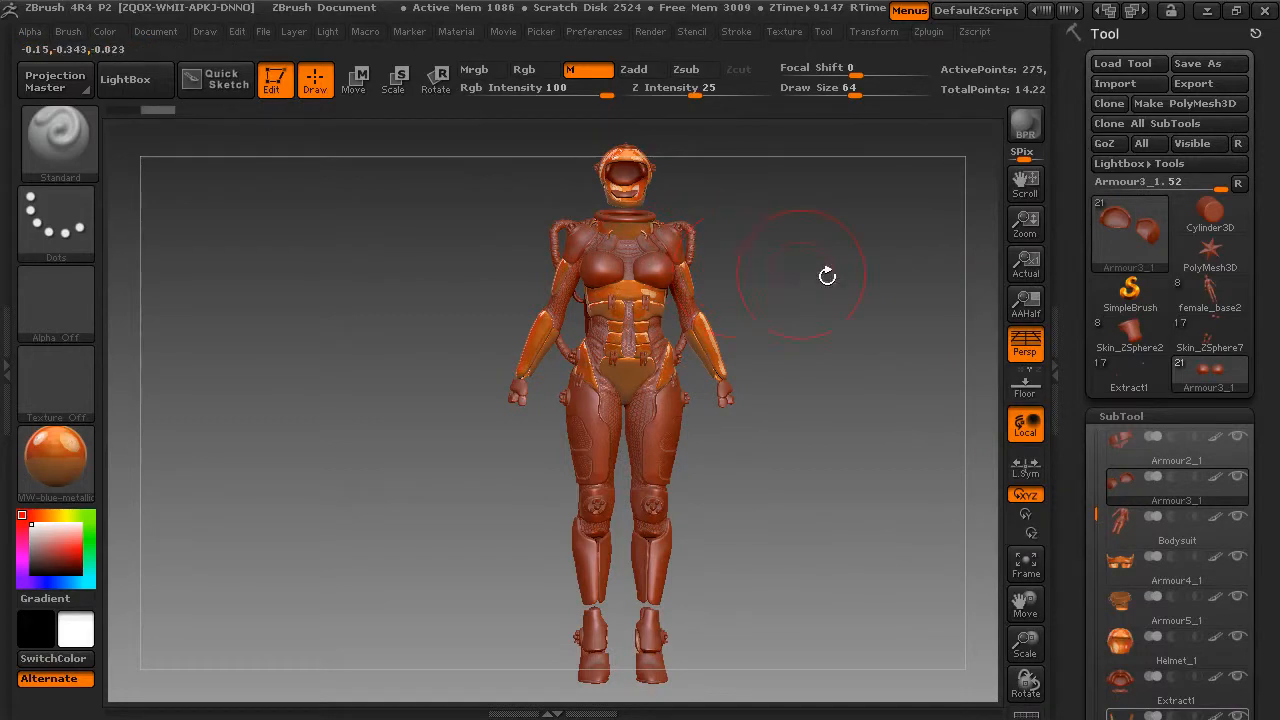
{"action": "left_click_drag", "start_coordinate": [1092, 508], "coordinate": [1089, 567]}
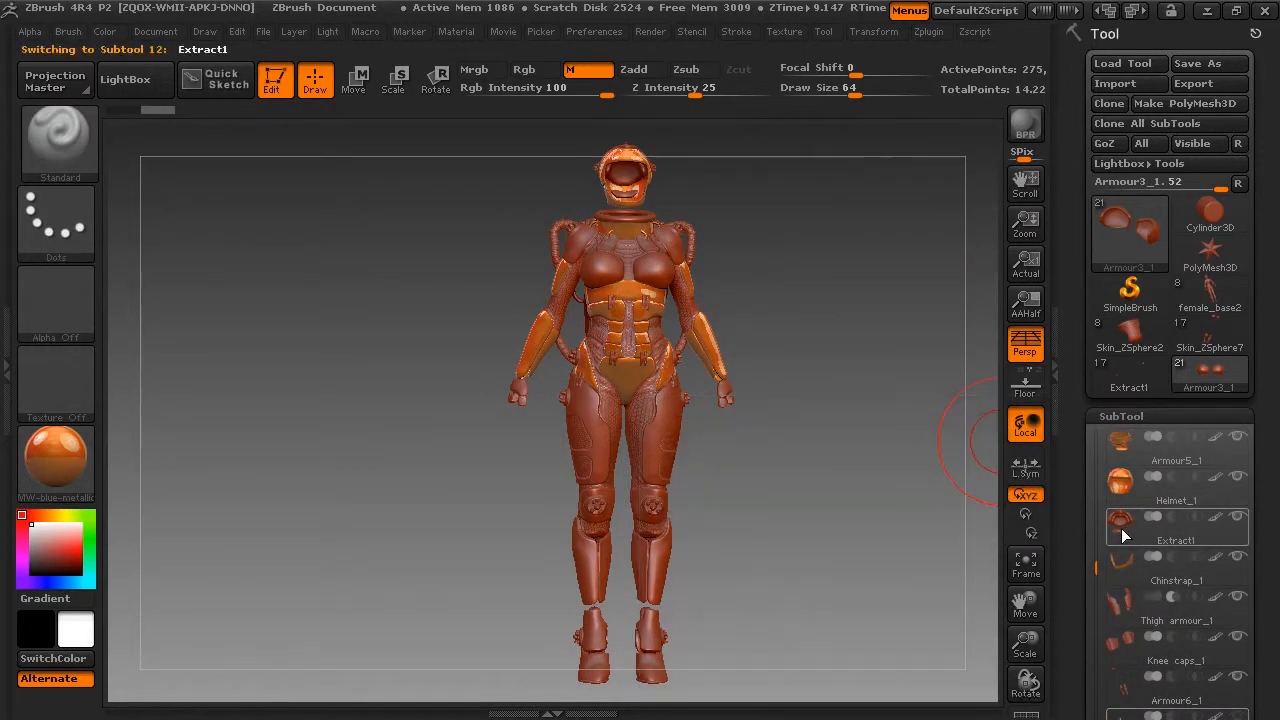
{"action": "left_click", "coordinate": [1123, 604]}
{"action": "mouse_move", "coordinate": [678, 422]}
{"action": "left_mouse_down"}
{"action": "mouse_move", "coordinate": [668, 436]}
{"action": "mouse_move", "coordinate": [672, 412]}
{"action": "left_mouse_up"}
{"action": "mouse_move", "coordinate": [815, 430]}
{"action": "left_mouse_down"}
{"action": "mouse_move", "coordinate": [706, 432]}
{"action": "mouse_move", "coordinate": [800, 428]}
{"action": "mouse_move", "coordinate": [877, 448]}
{"action": "left_mouse_up"}
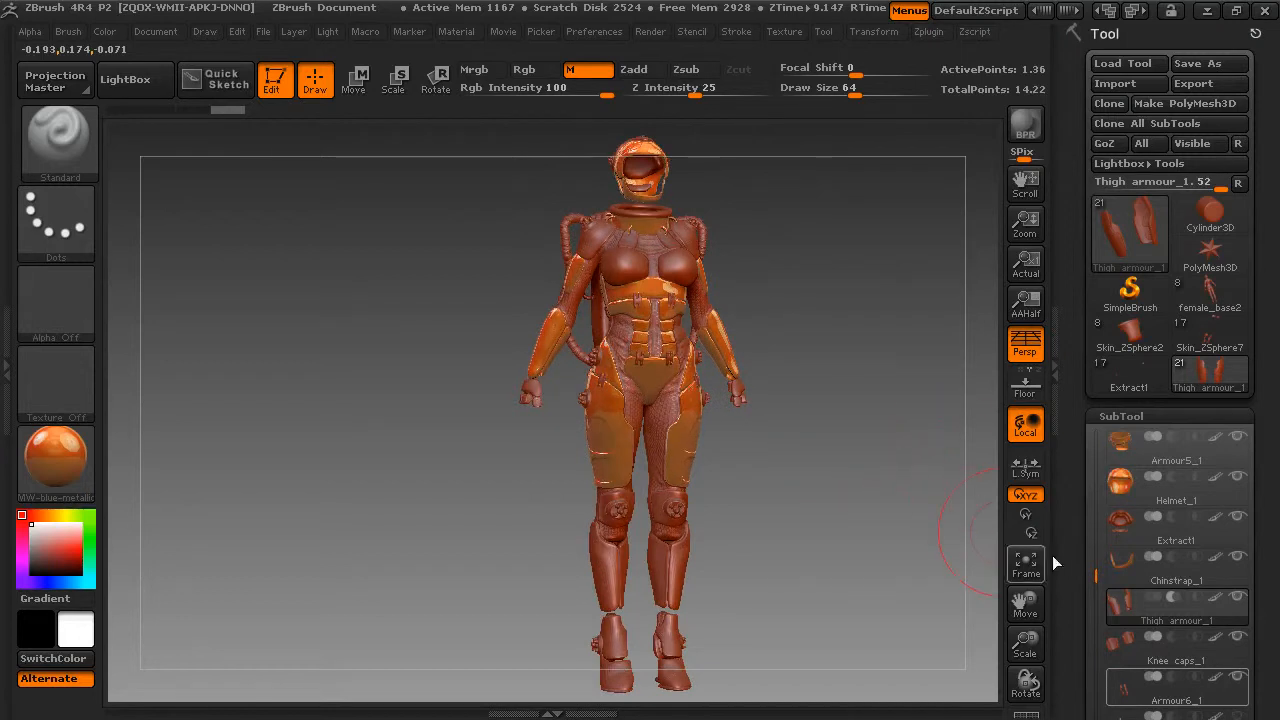
Apply the orange metallic material to the Knee caps_1 subtool and the Armour6_1 shin and boot plates.
{"action": "left_click", "coordinate": [1131, 643]}
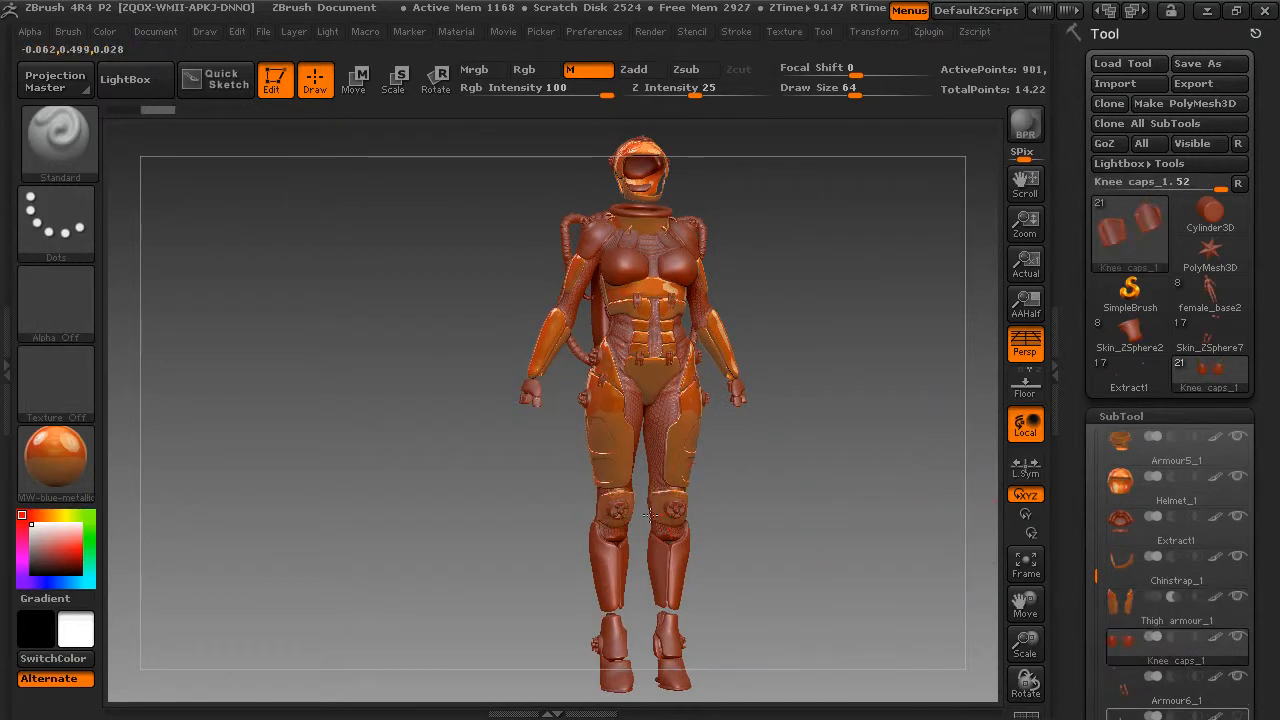
{"action": "left_click_drag", "start_coordinate": [1094, 568], "coordinate": [1095, 612]}
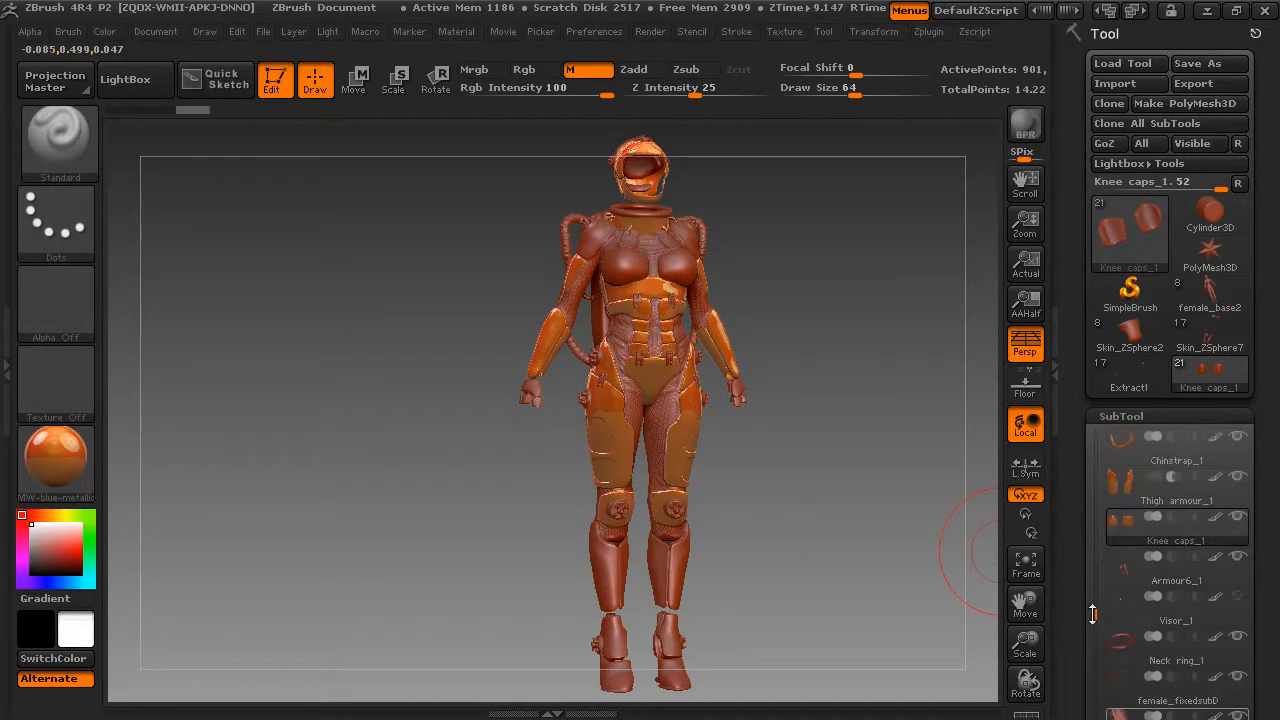
{"action": "left_click", "coordinate": [1134, 568]}
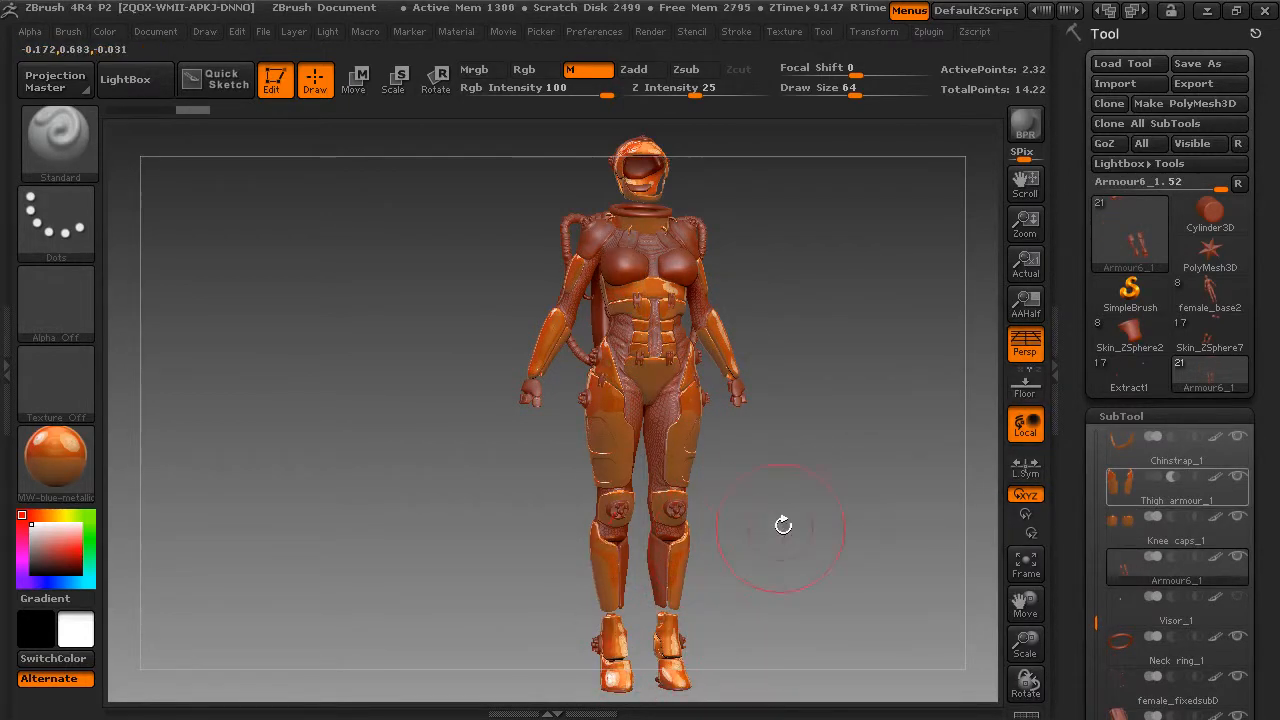
{"action": "left_click_drag", "start_coordinate": [780, 523], "coordinate": [612, 648]}
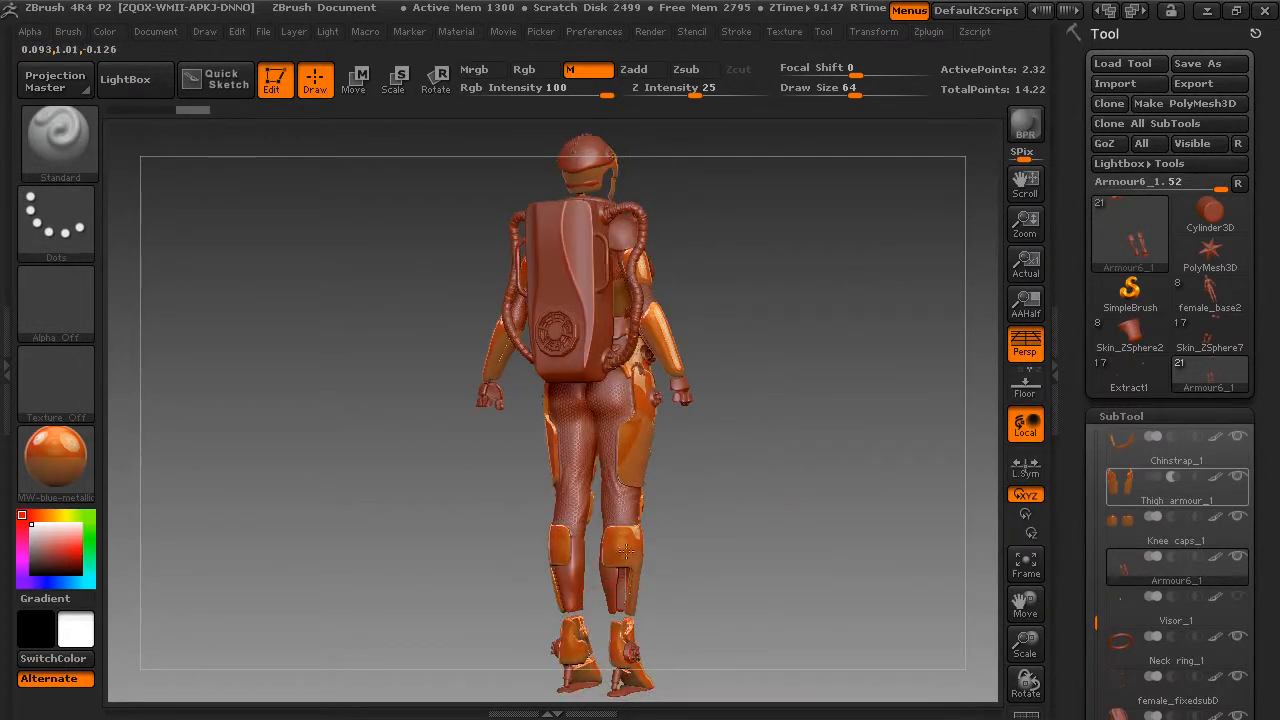
{"action": "left_click_drag", "start_coordinate": [749, 534], "coordinate": [868, 542]}
Review the remaining subtools and apply the orange metallic material to the lower-leg plates of Armour1_1.
{"action": "left_click_drag", "start_coordinate": [1090, 600], "coordinate": [1092, 652]}
{"action": "mouse_move", "coordinate": [1122, 653]}
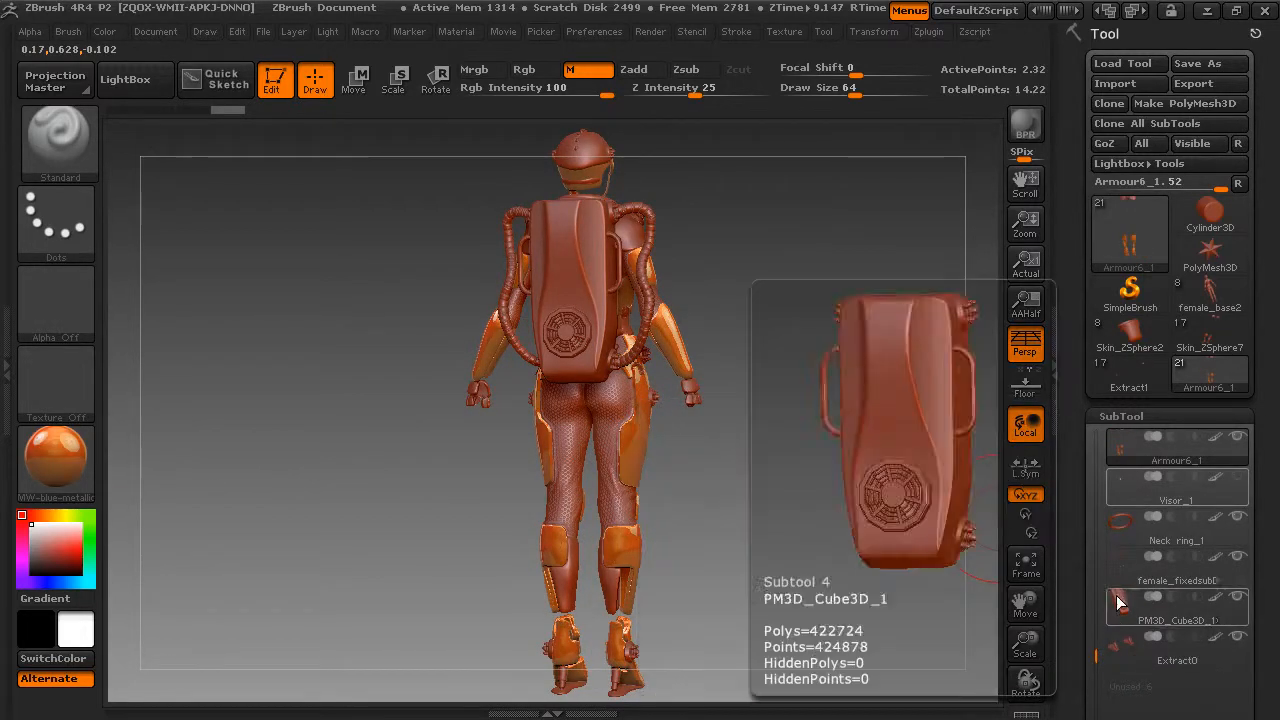
{"action": "mouse_move", "coordinate": [1124, 530]}
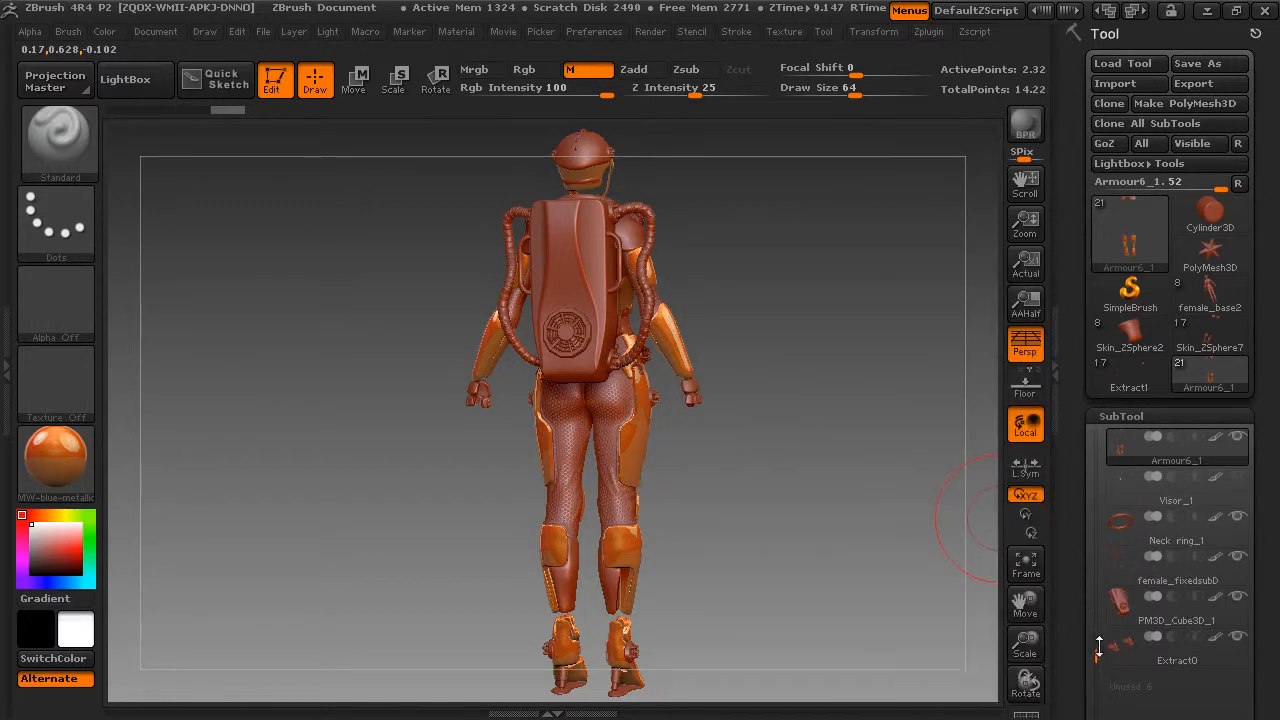
{"action": "left_click_drag", "start_coordinate": [1097, 648], "coordinate": [1092, 497]}
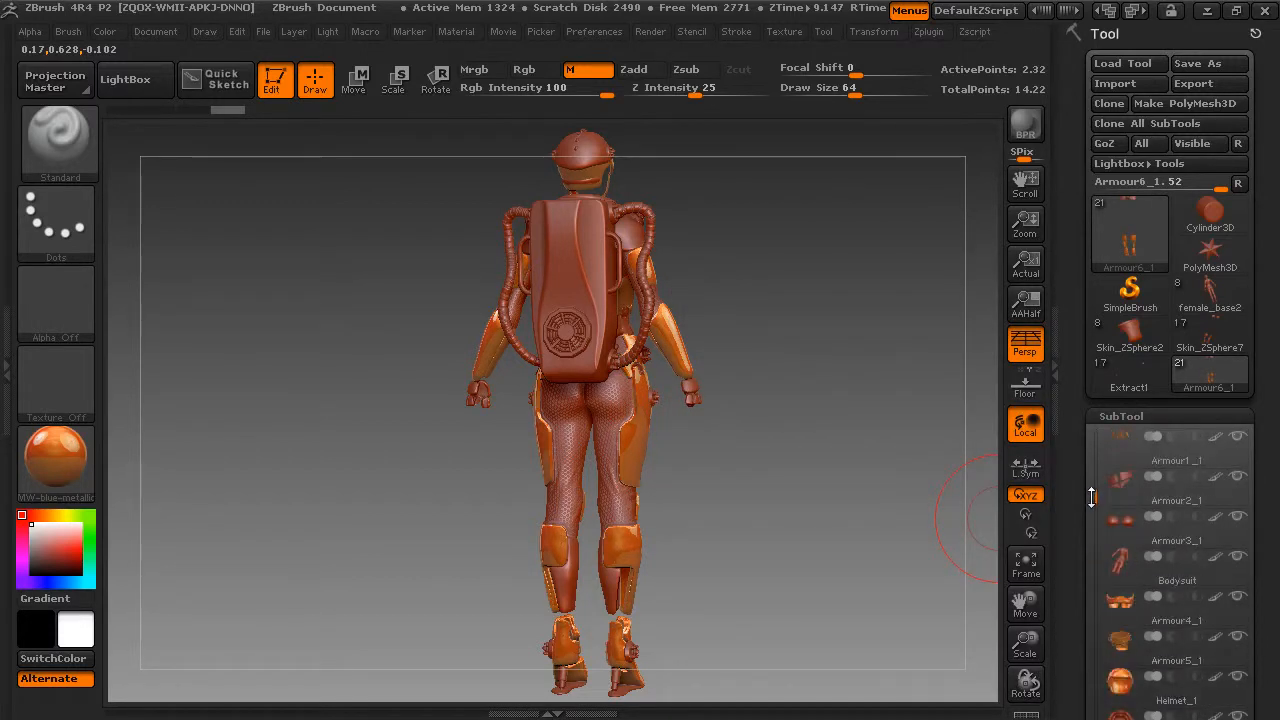
{"action": "left_click", "coordinate": [1118, 450]}
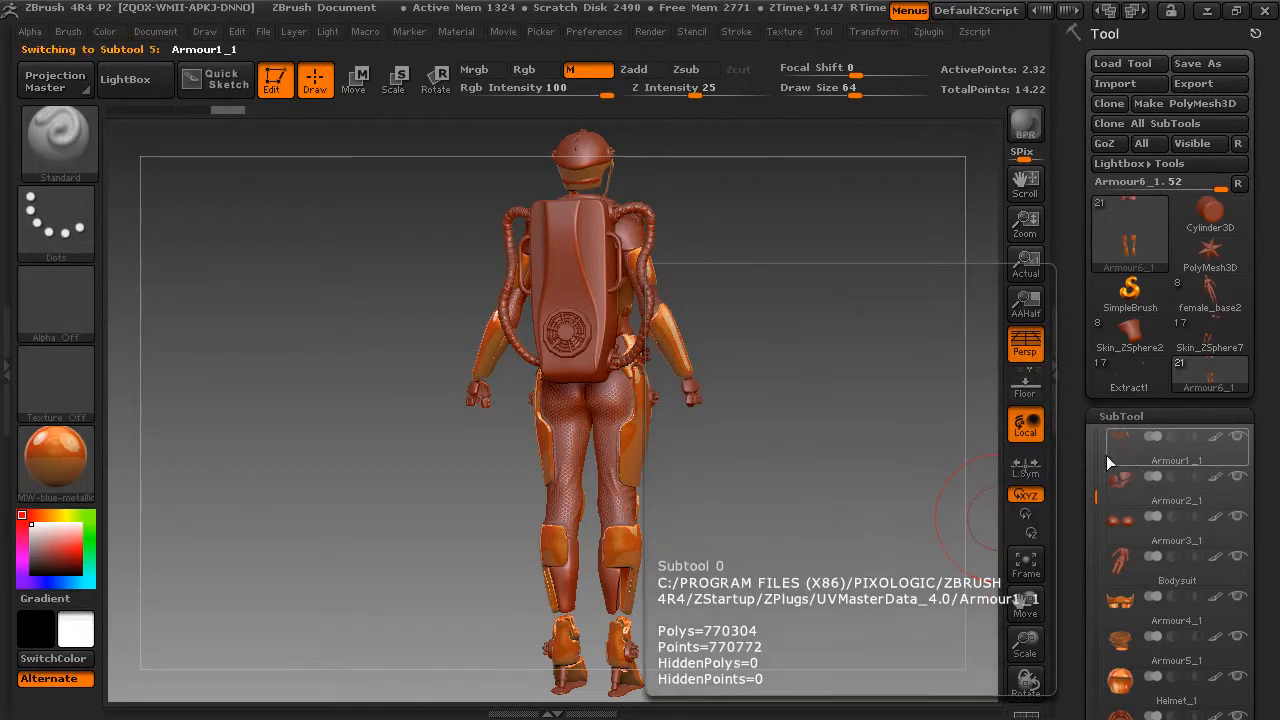
{"action": "left_click_drag", "start_coordinate": [567, 604], "coordinate": [573, 583]}
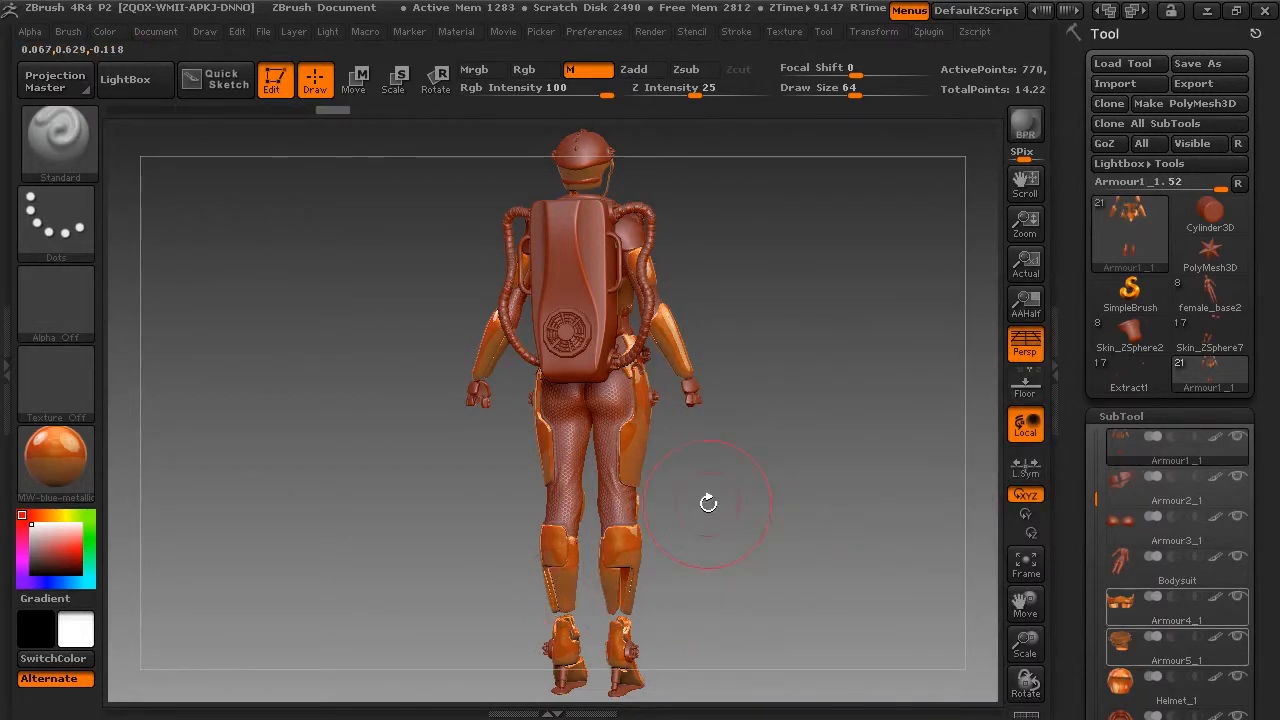
Apply the orange metallic material to the Armour2_1 subtool on the torso.
{"action": "left_click_drag", "start_coordinate": [1098, 495], "coordinate": [1098, 462]}
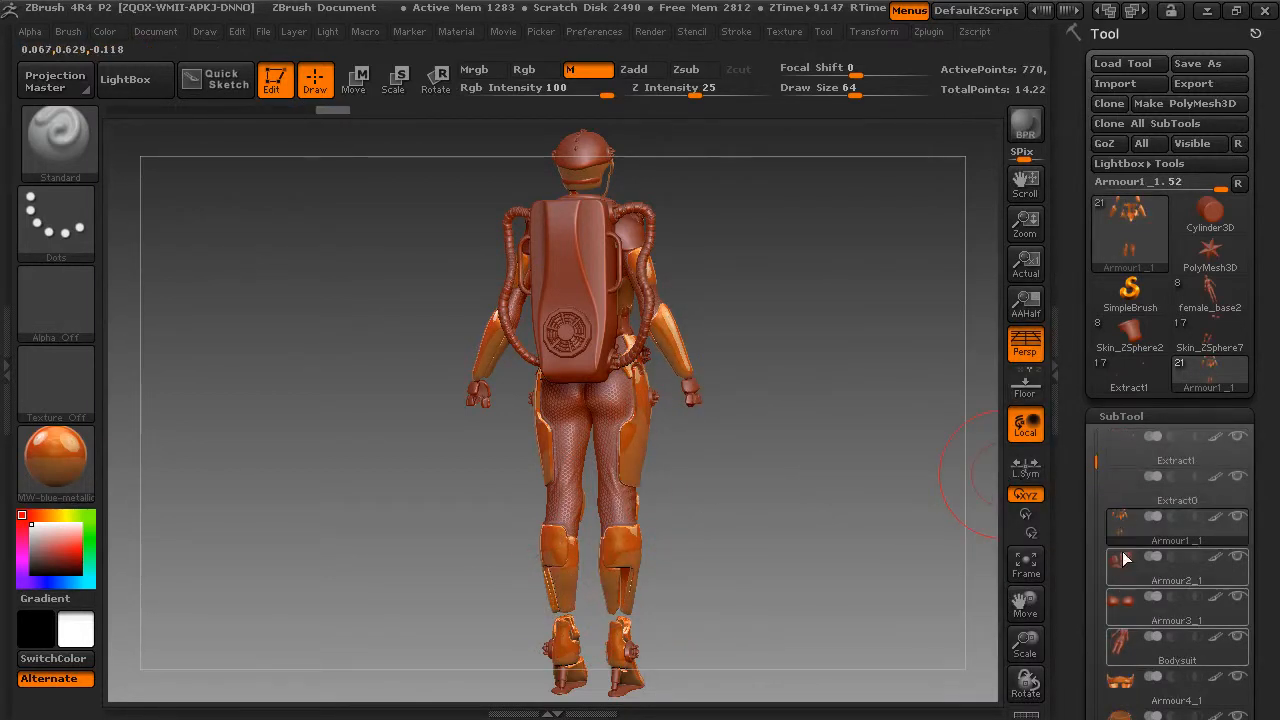
{"action": "left_click", "coordinate": [1127, 573]}
{"action": "left_click_drag", "start_coordinate": [779, 294], "coordinate": [900, 340]}
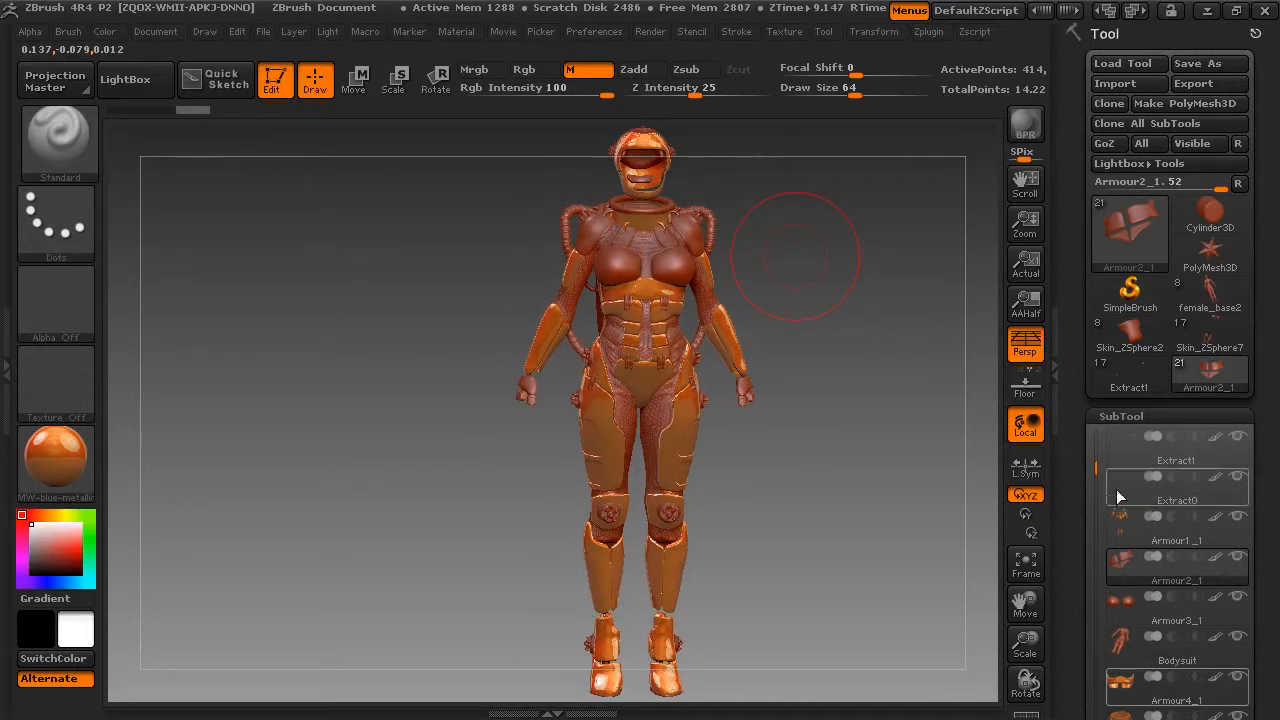
{"action": "left_click_drag", "start_coordinate": [1094, 470], "coordinate": [1091, 512]}
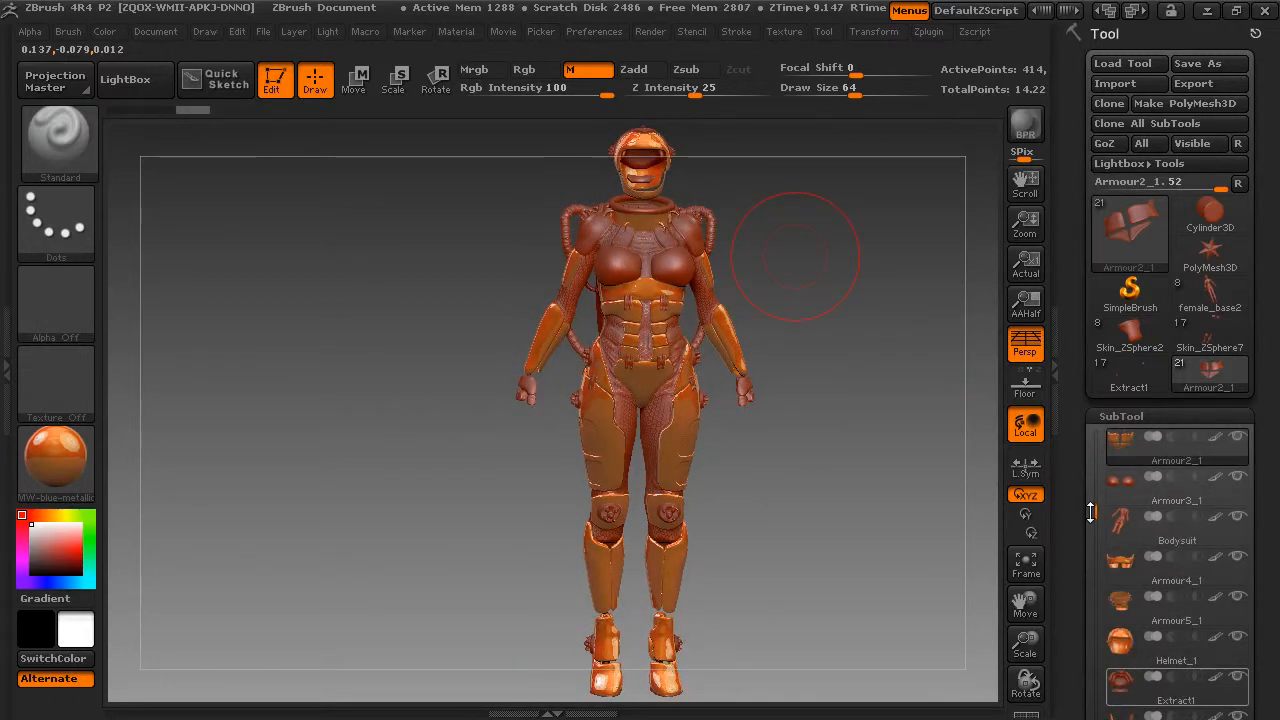
Set Hue A of the MW-blue-metallic-studio material to 0 to turn the armour blue.
{"action": "left_click", "coordinate": [55, 458]}
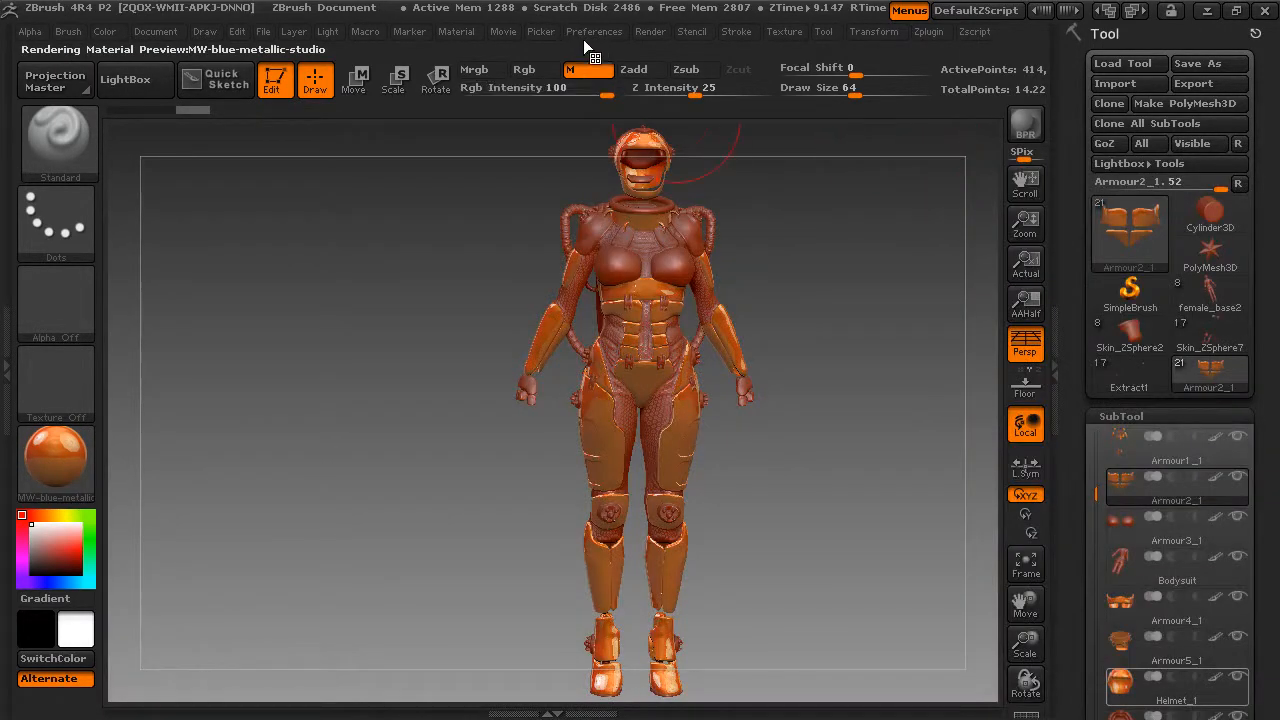
{"action": "left_click", "coordinate": [462, 30]}
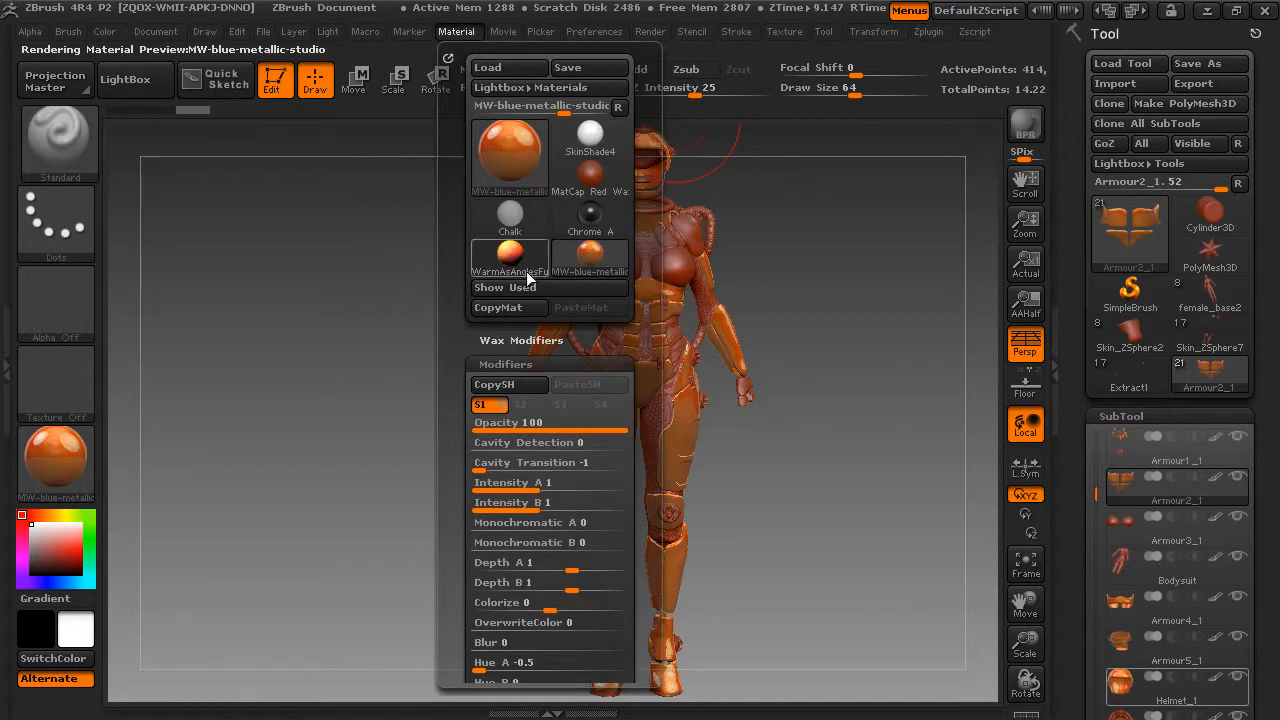
{"action": "scroll", "coordinate": [466, 526], "scroll_direction": "down", "scroll_amount": 5}
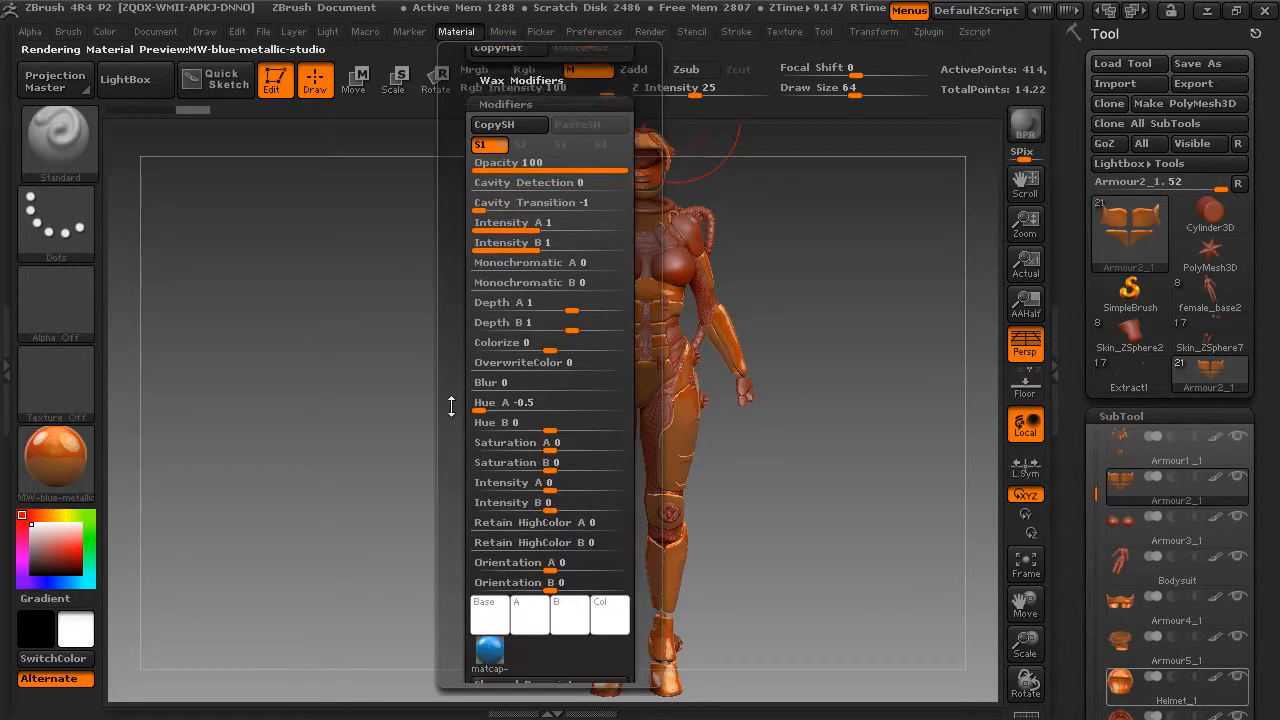
{"action": "left_click_drag", "start_coordinate": [485, 397], "coordinate": [540, 394]}
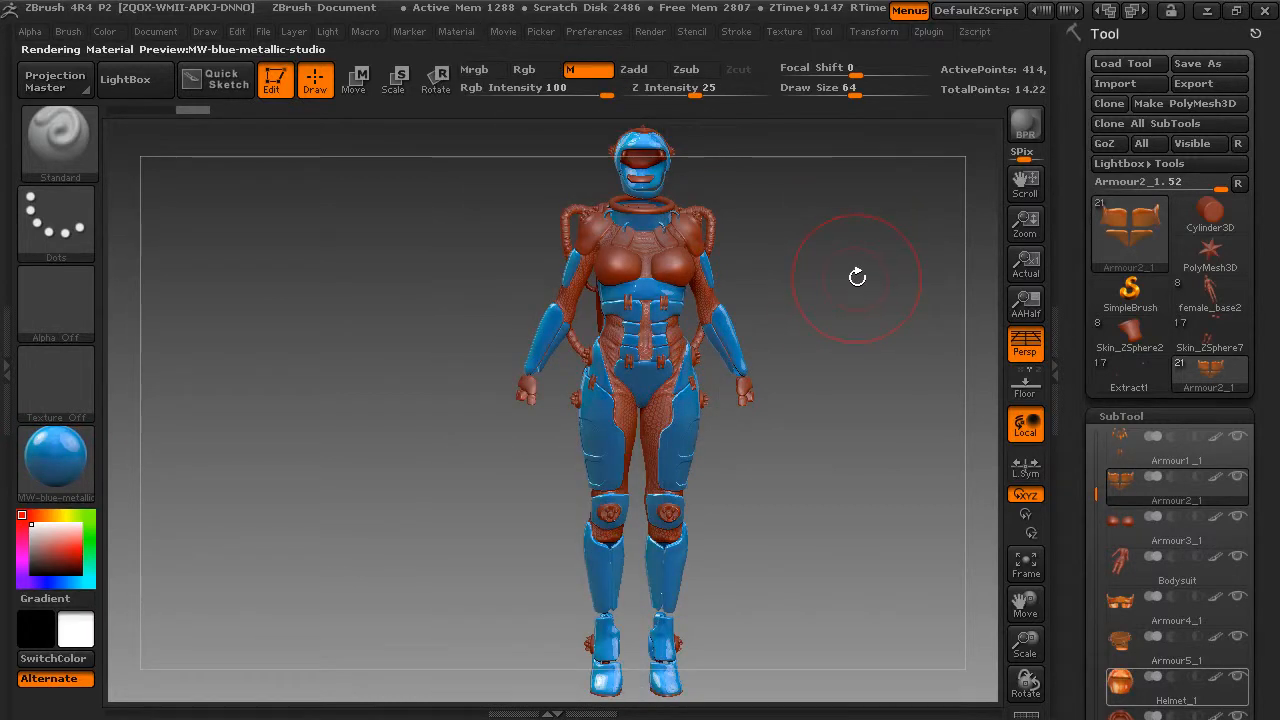
Set Hue A of the MW-blue-metallic-studio material to -0.5 to make the armour orange.
{"action": "left_click", "coordinate": [466, 33]}
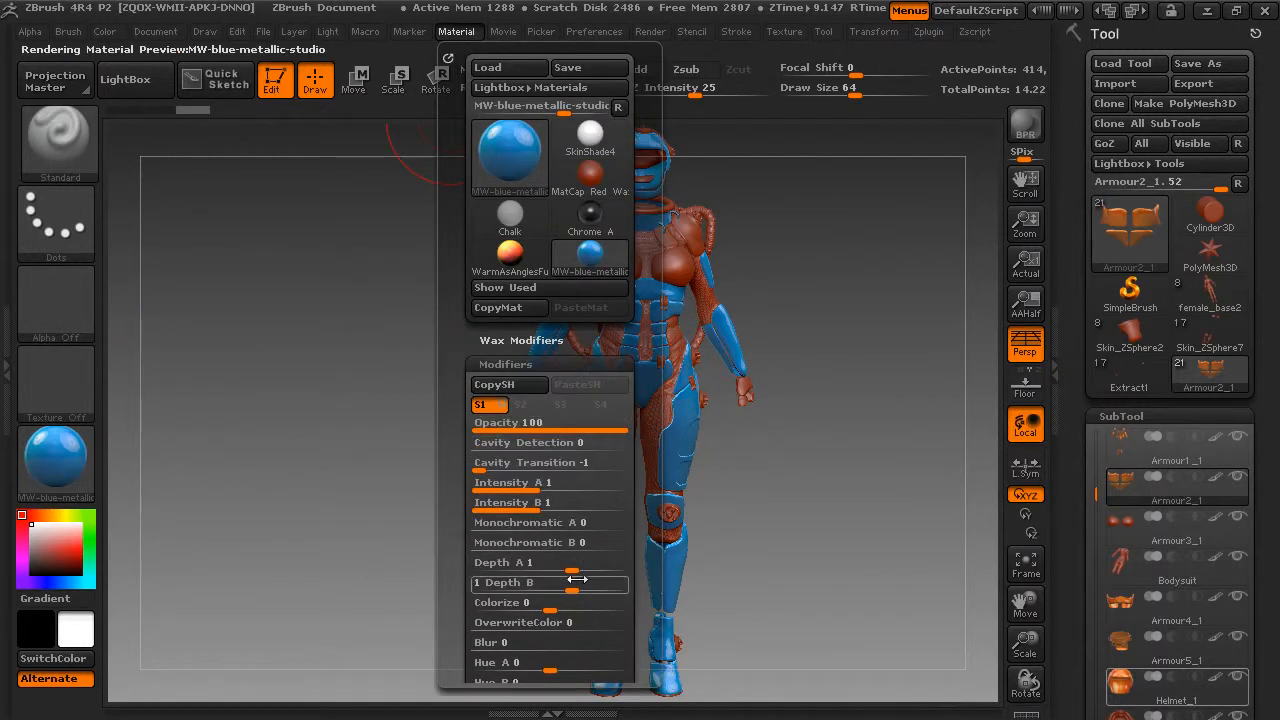
{"action": "left_click_drag", "start_coordinate": [449, 509], "coordinate": [449, 428]}
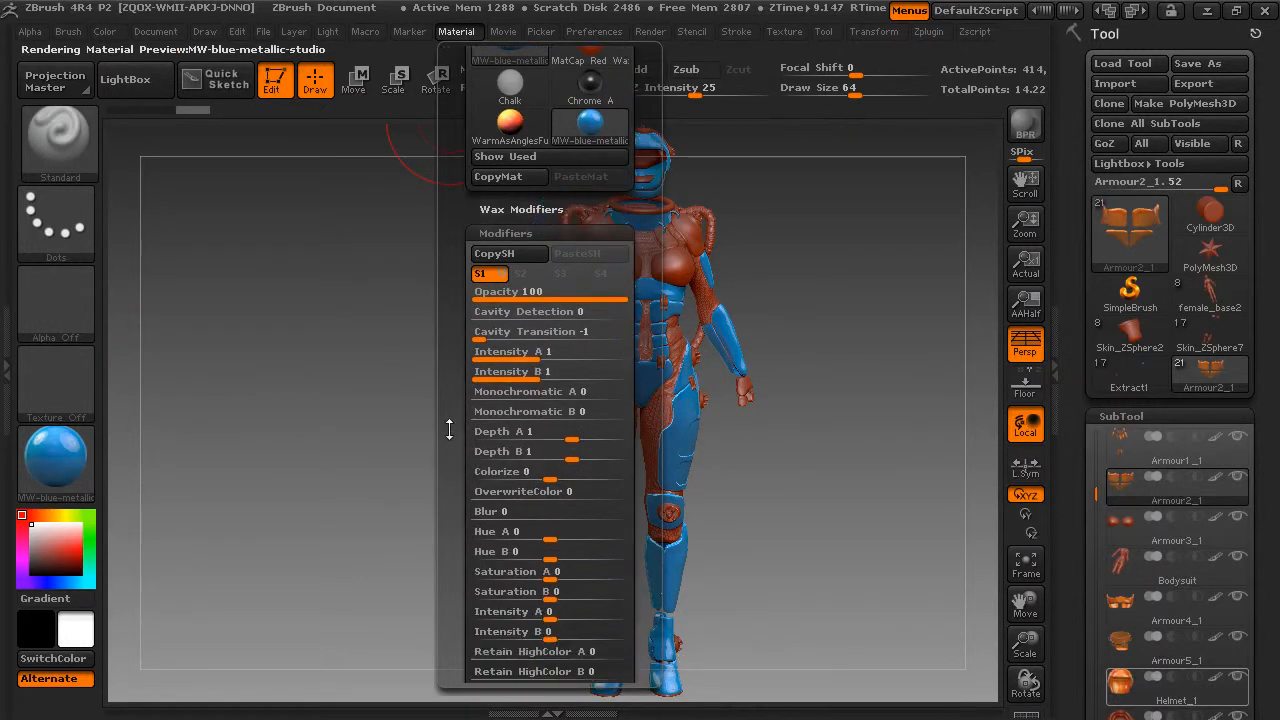
{"action": "left_click_drag", "start_coordinate": [498, 532], "coordinate": [476, 535]}
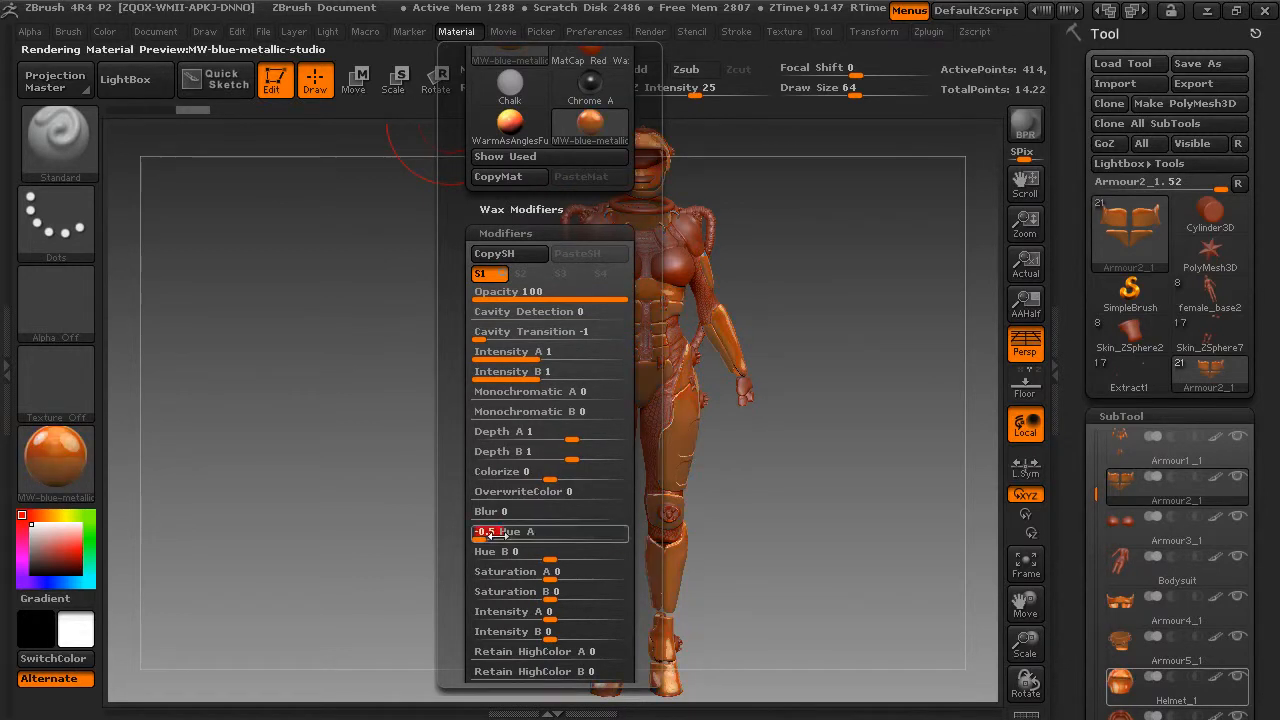
Apply the orange metallic material to the Armour3_1 chest plates.
{"action": "mouse_move", "coordinate": [852, 414]}
{"action": "left_mouse_down"}
{"action": "mouse_move", "coordinate": [840, 423]}
{"action": "mouse_move", "coordinate": [850, 416]}
{"action": "left_mouse_up"}
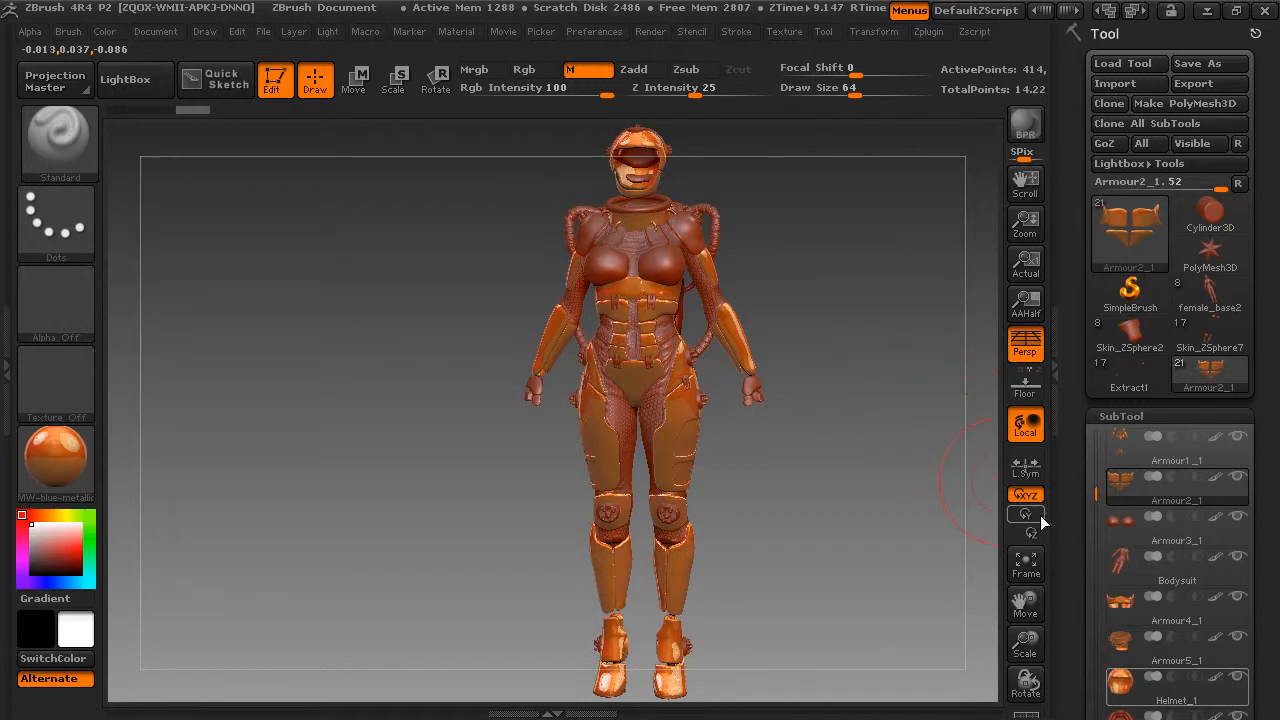
{"action": "left_click", "coordinate": [1124, 537]}
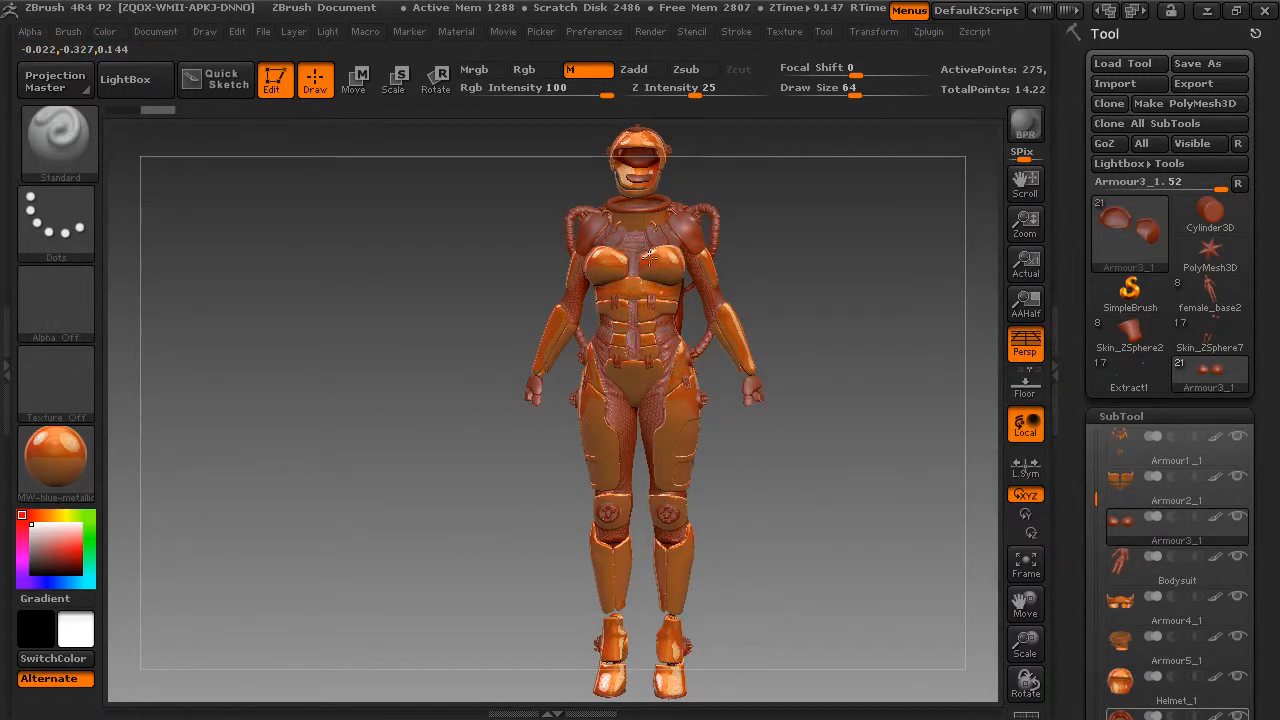
Look through the rest of the subtool list and inspect the figure for parts without a new material.
{"action": "left_click_drag", "start_coordinate": [1096, 546], "coordinate": [1087, 645]}
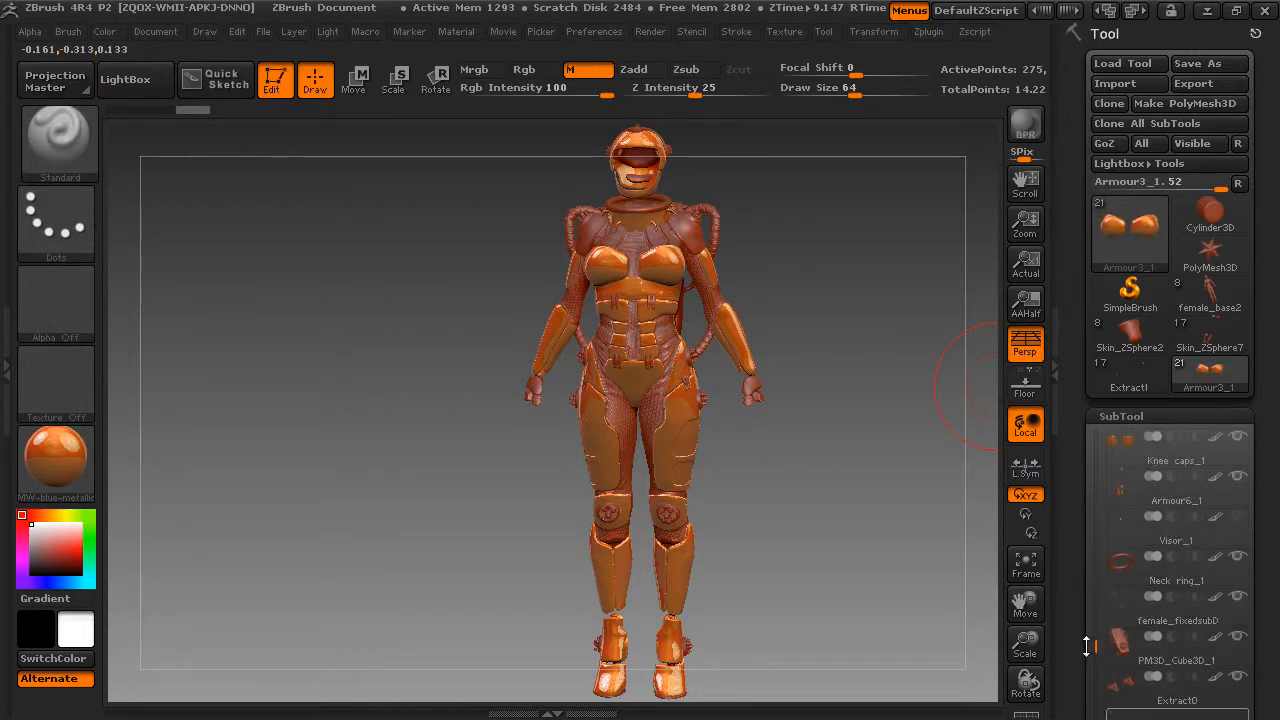
{"action": "left_click_drag", "start_coordinate": [922, 546], "coordinate": [1058, 571]}
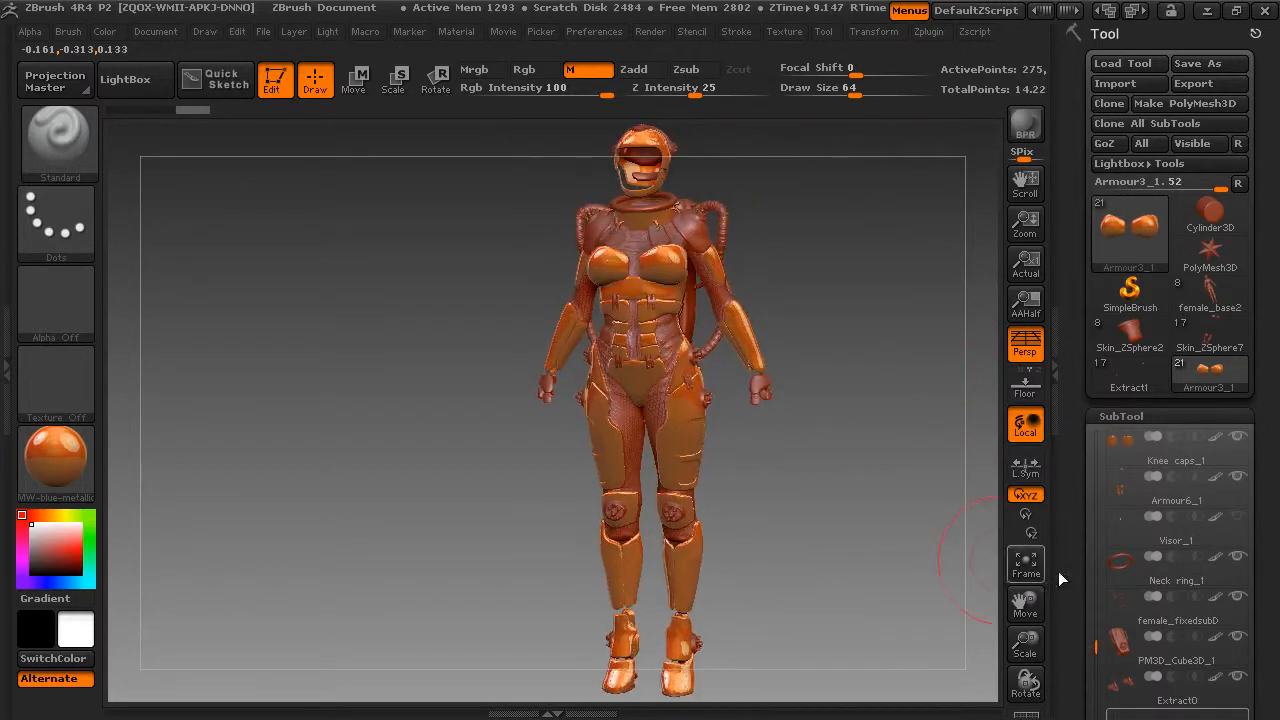
{"action": "left_click_drag", "start_coordinate": [1096, 642], "coordinate": [1080, 545]}
{"action": "mouse_move", "coordinate": [1125, 572]}
{"action": "mouse_move", "coordinate": [1136, 538]}
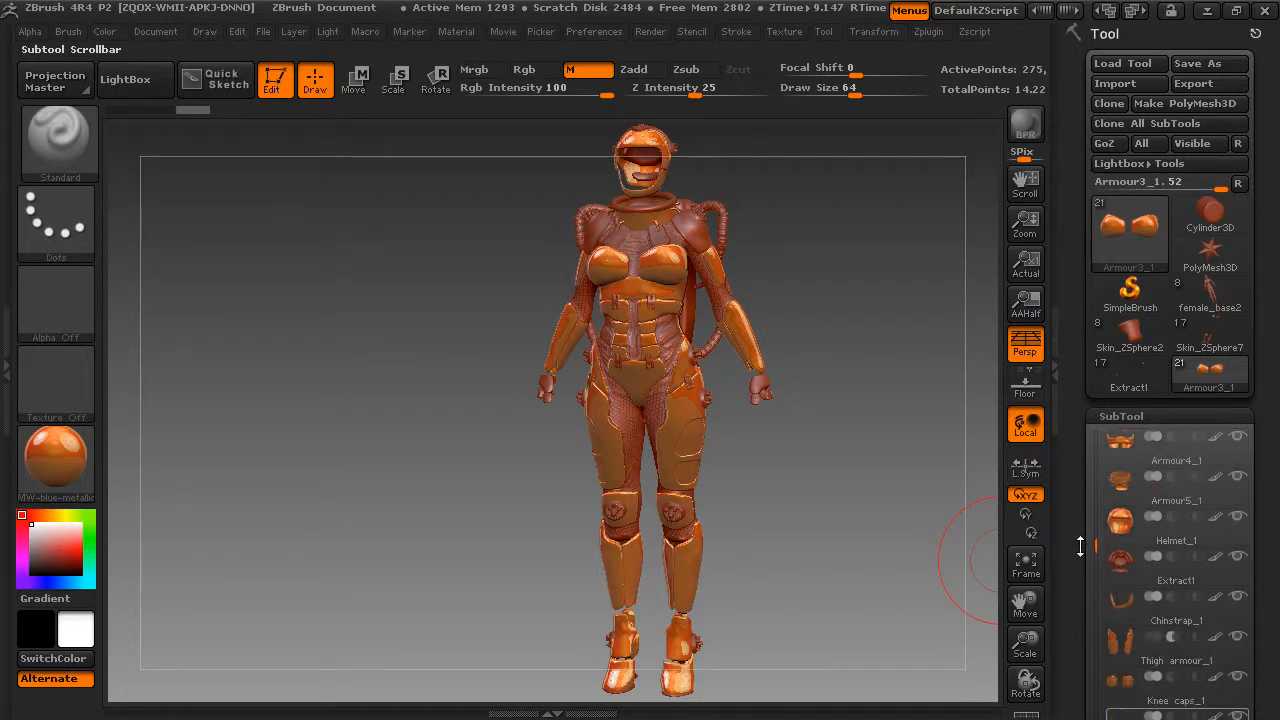
{"action": "left_click_drag", "start_coordinate": [1101, 600], "coordinate": [1101, 608]}
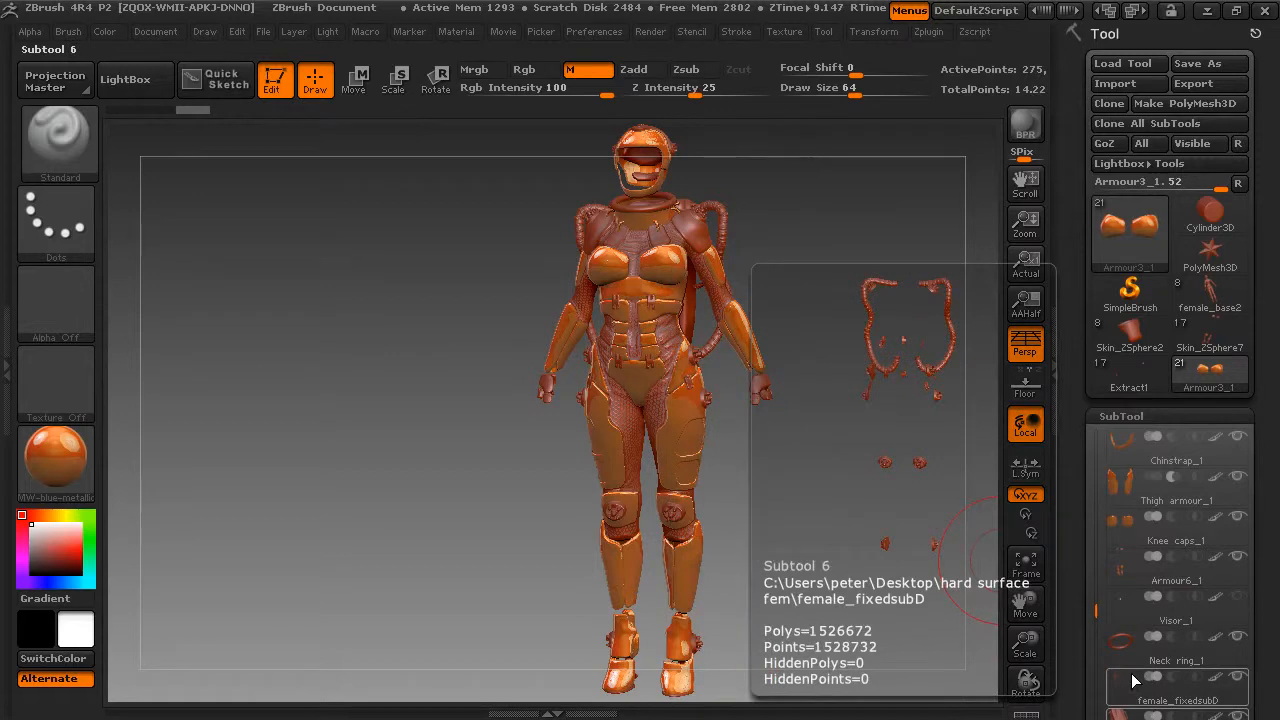
{"action": "mouse_move", "coordinate": [1126, 648]}
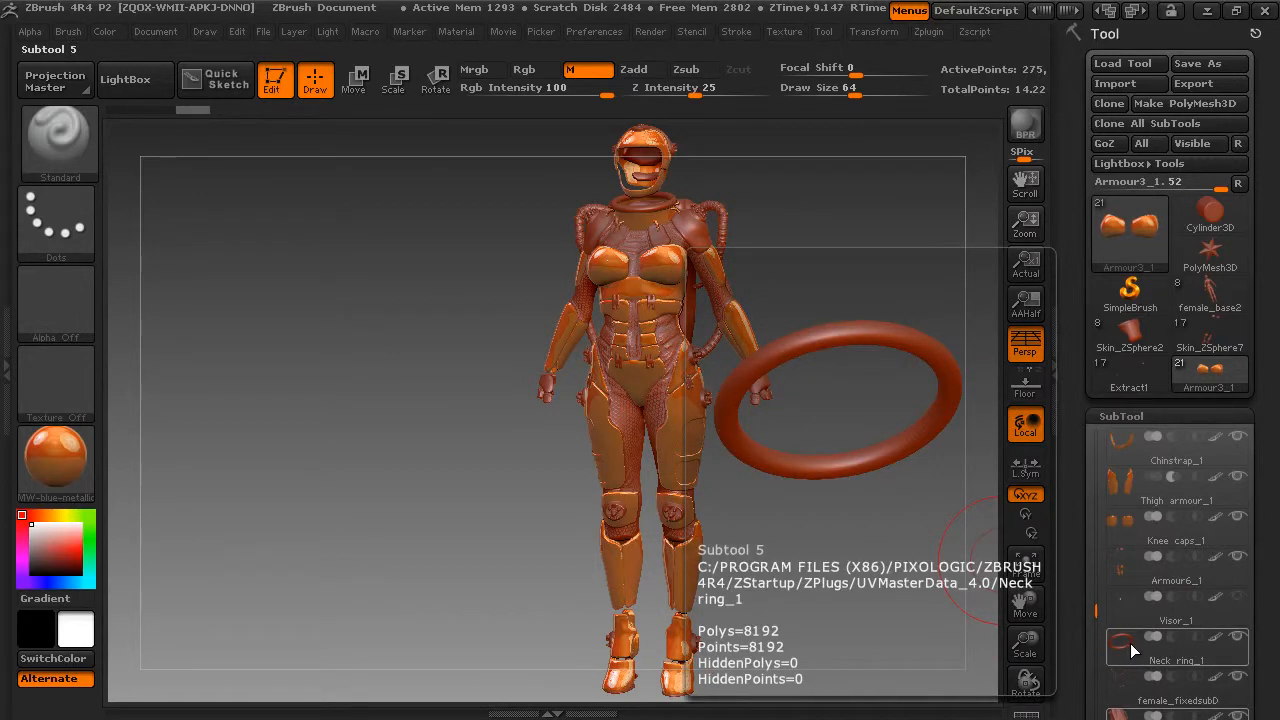
Apply the RS_RedMetallic material to the Bodysuit subtool, painting around the whole figure.
{"action": "left_click", "coordinate": [60, 454]}
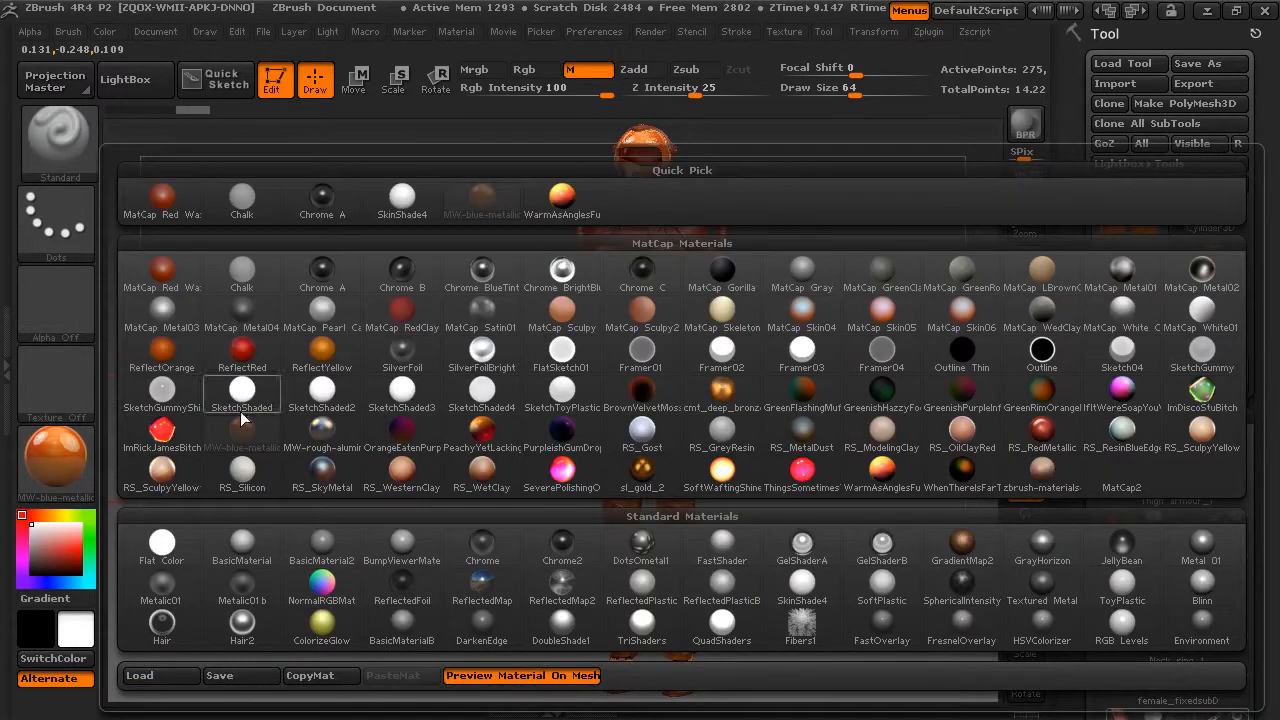
{"action": "mouse_move", "coordinate": [419, 432]}
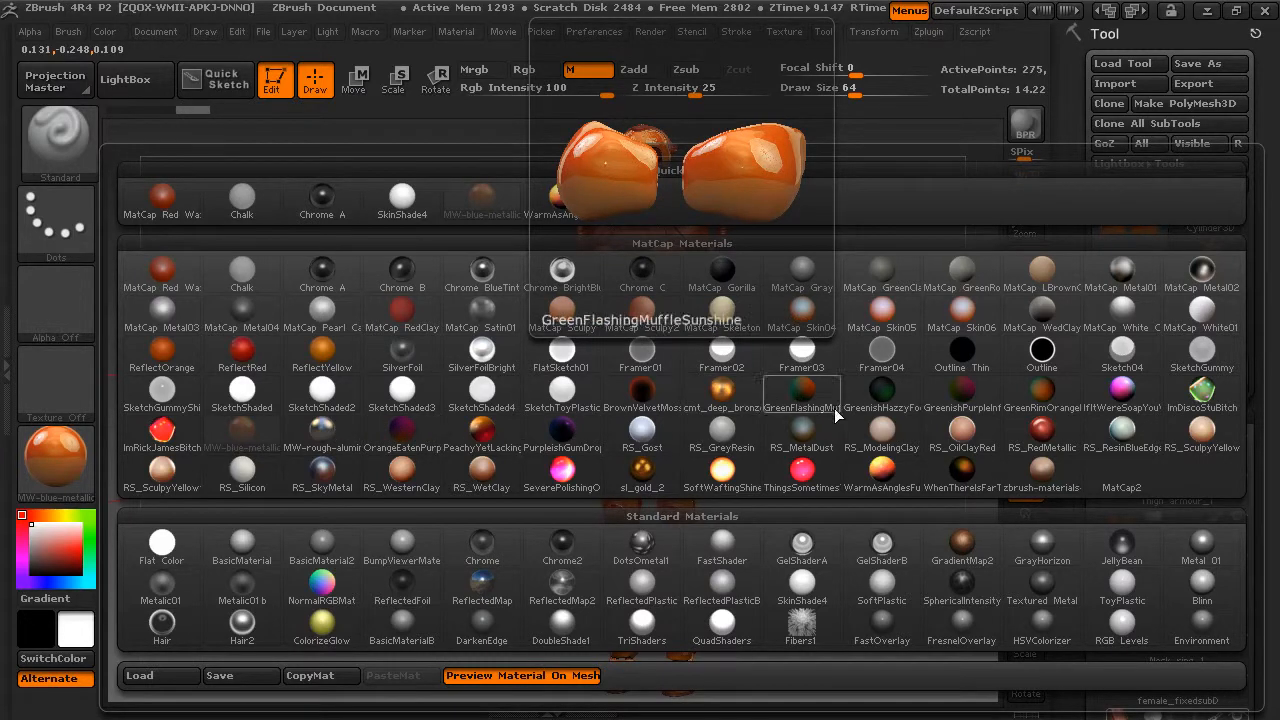
{"action": "left_click", "coordinate": [1043, 431]}
{"action": "left_click_drag", "start_coordinate": [1077, 360], "coordinate": [1079, 225]}
{"action": "left_click_drag", "start_coordinate": [1102, 441], "coordinate": [1098, 330]}
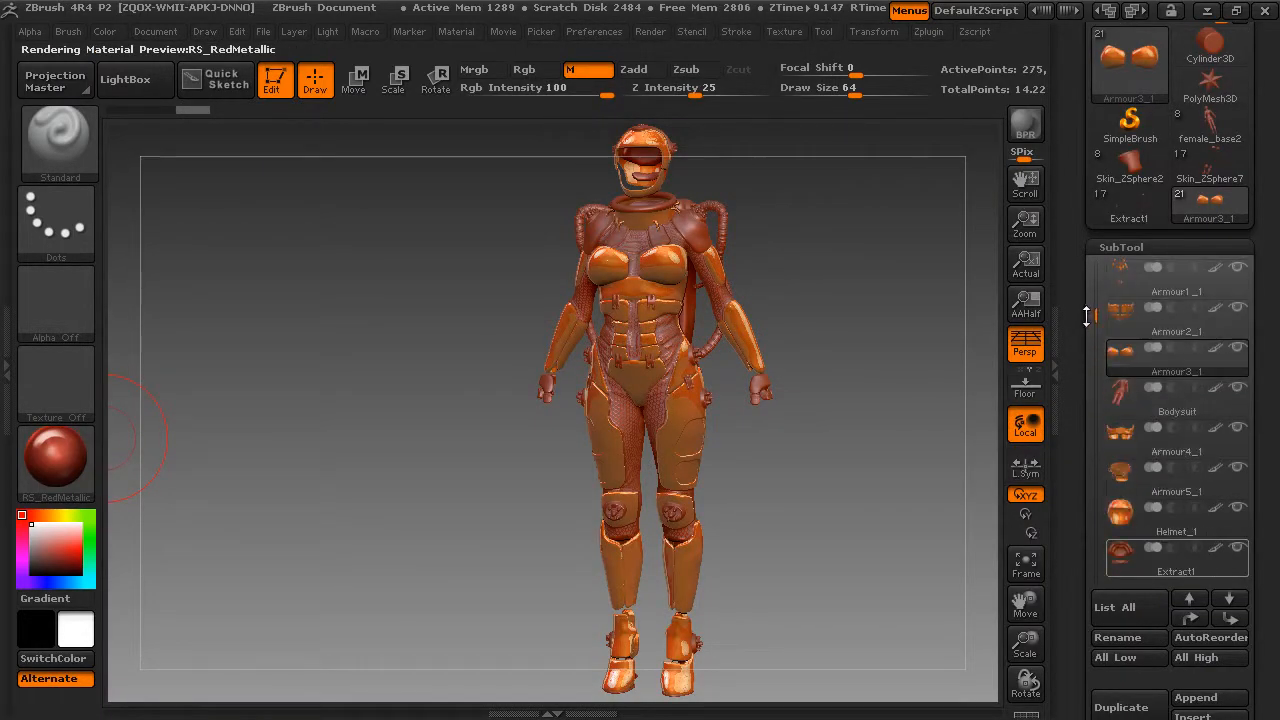
{"action": "left_click", "coordinate": [1118, 396]}
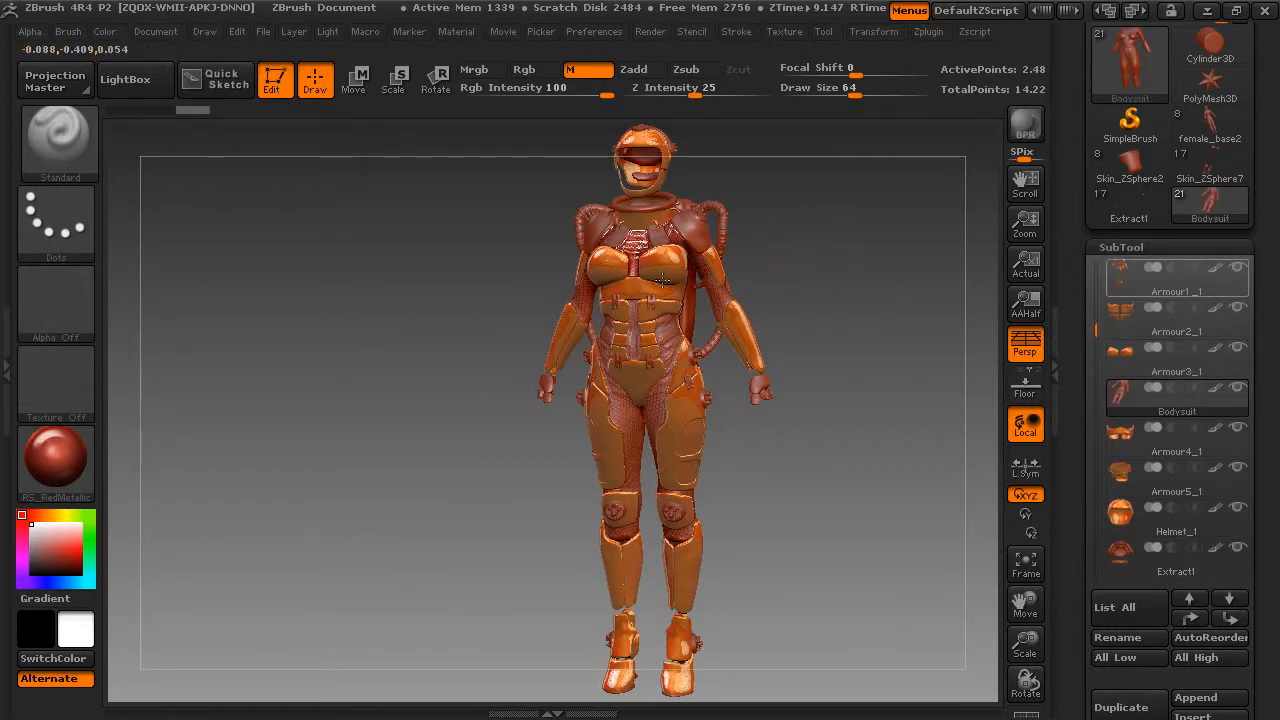
{"action": "mouse_move", "coordinate": [661, 279]}
{"action": "left_mouse_down"}
{"action": "mouse_move", "coordinate": [645, 420]}
{"action": "mouse_move", "coordinate": [680, 483]}
{"action": "left_mouse_up"}
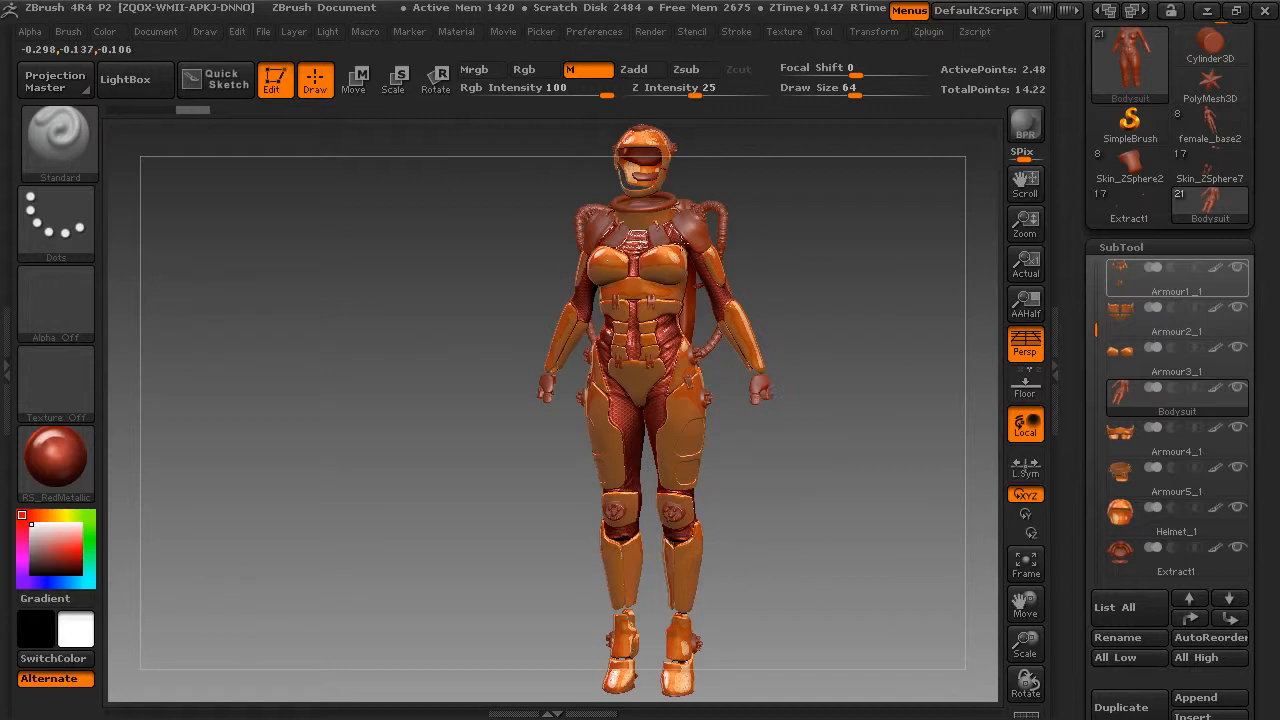
{"action": "left_click_drag", "start_coordinate": [816, 260], "coordinate": [766, 252]}
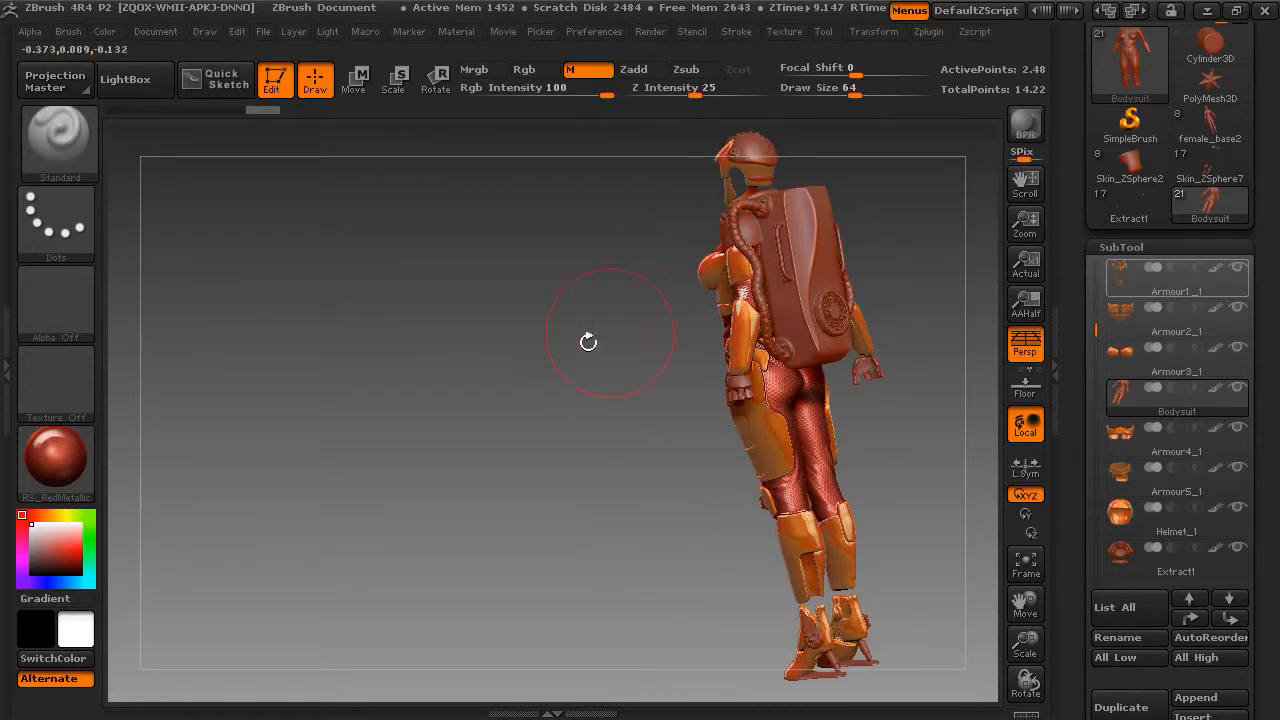
{"action": "left_click_drag", "start_coordinate": [586, 343], "coordinate": [965, 520]}
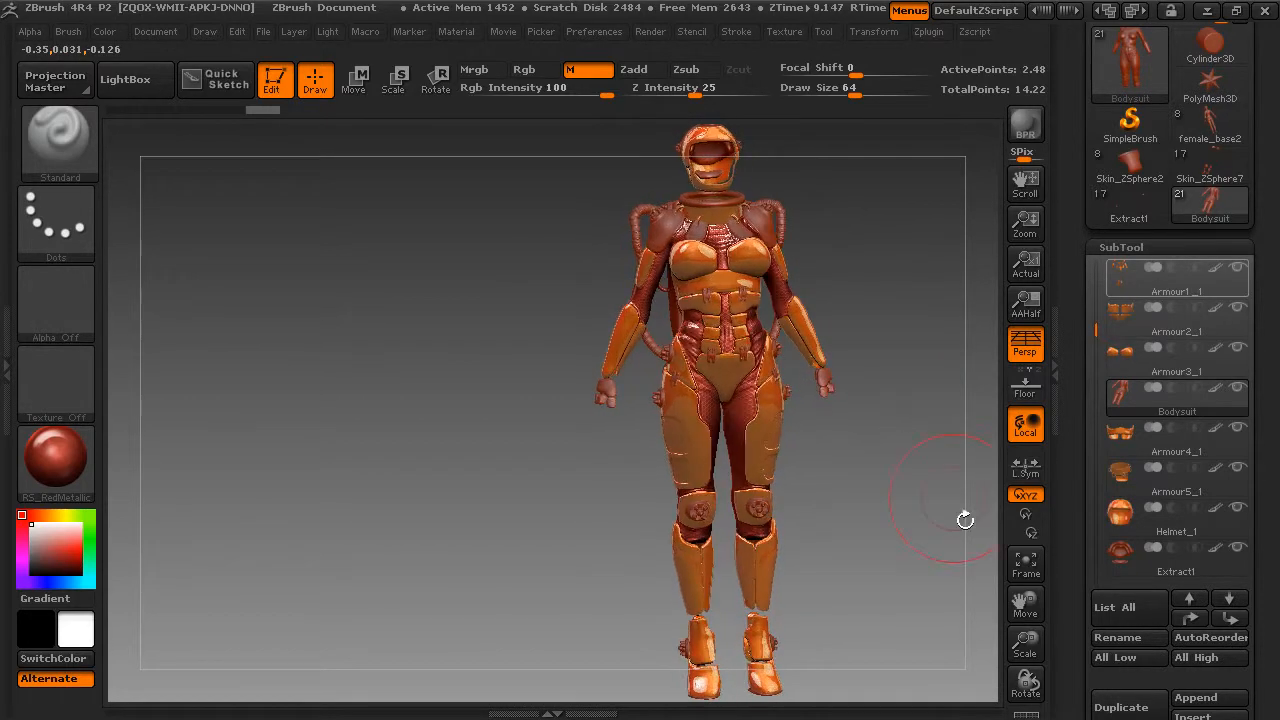
Show the polyframe and cycle through the subtools to locate Armour6_1, which holds the shoulder and boot parts.
{"action": "left_click", "coordinate": [1026, 713]}
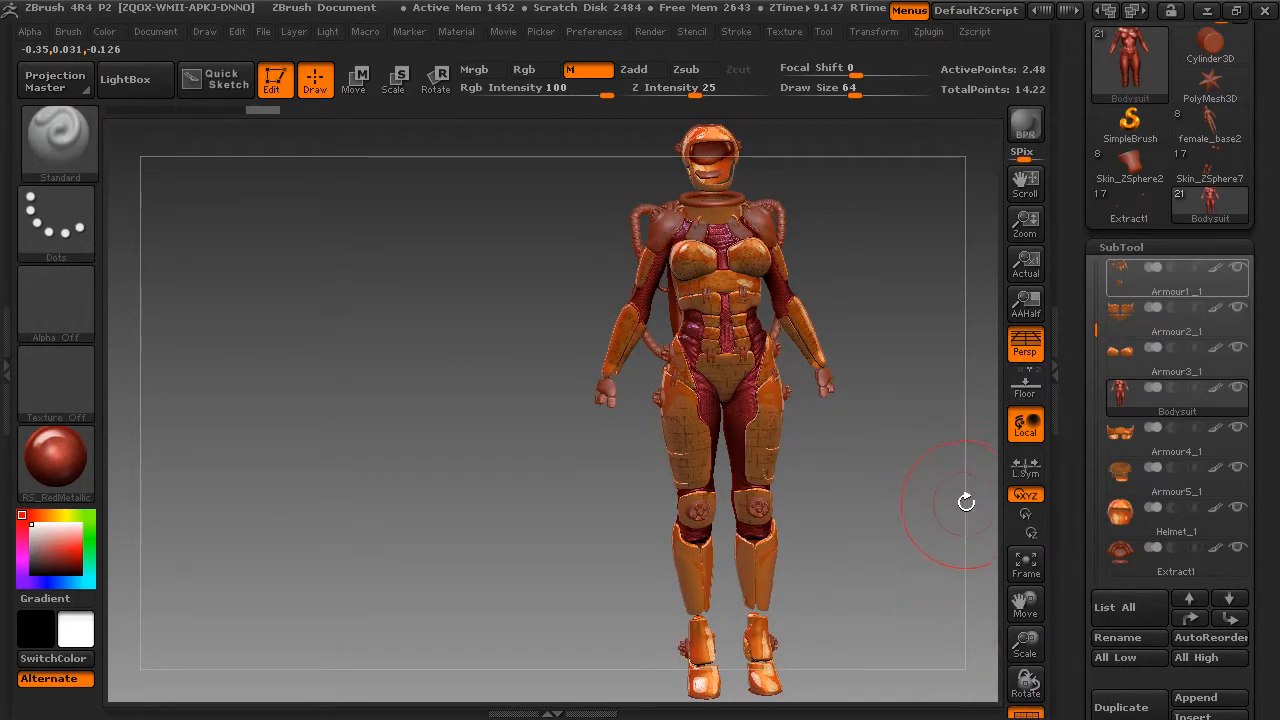
{"action": "key", "text": "Up"}
{"action": "key", "text": "Up"}
{"action": "key", "text": "Up"}
{"action": "key", "text": "Up"}
{"action": "key", "text": "Up"}
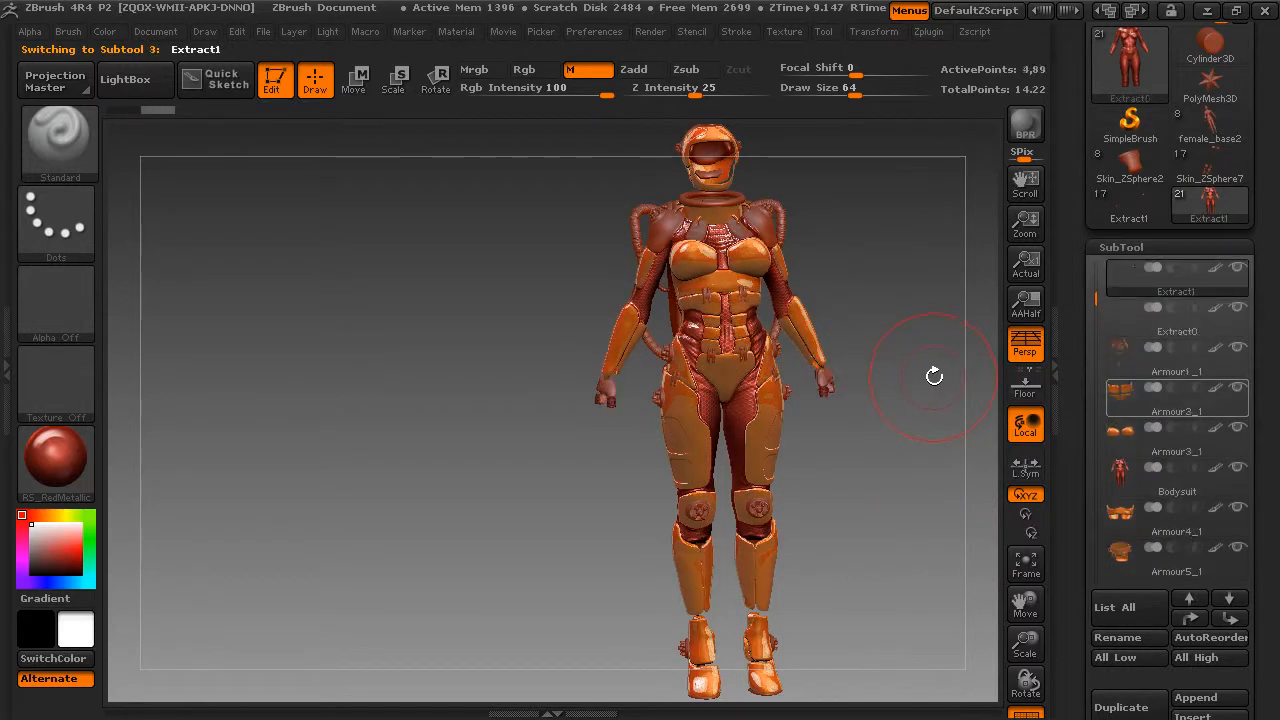
{"action": "key", "text": "Up"}
{"action": "key", "text": "Up"}
{"action": "key", "text": "Down"}
{"action": "key", "text": "Down"}
{"action": "key", "text": "Down"}
{"action": "key", "text": "Down"}
{"action": "key", "text": "Down"}
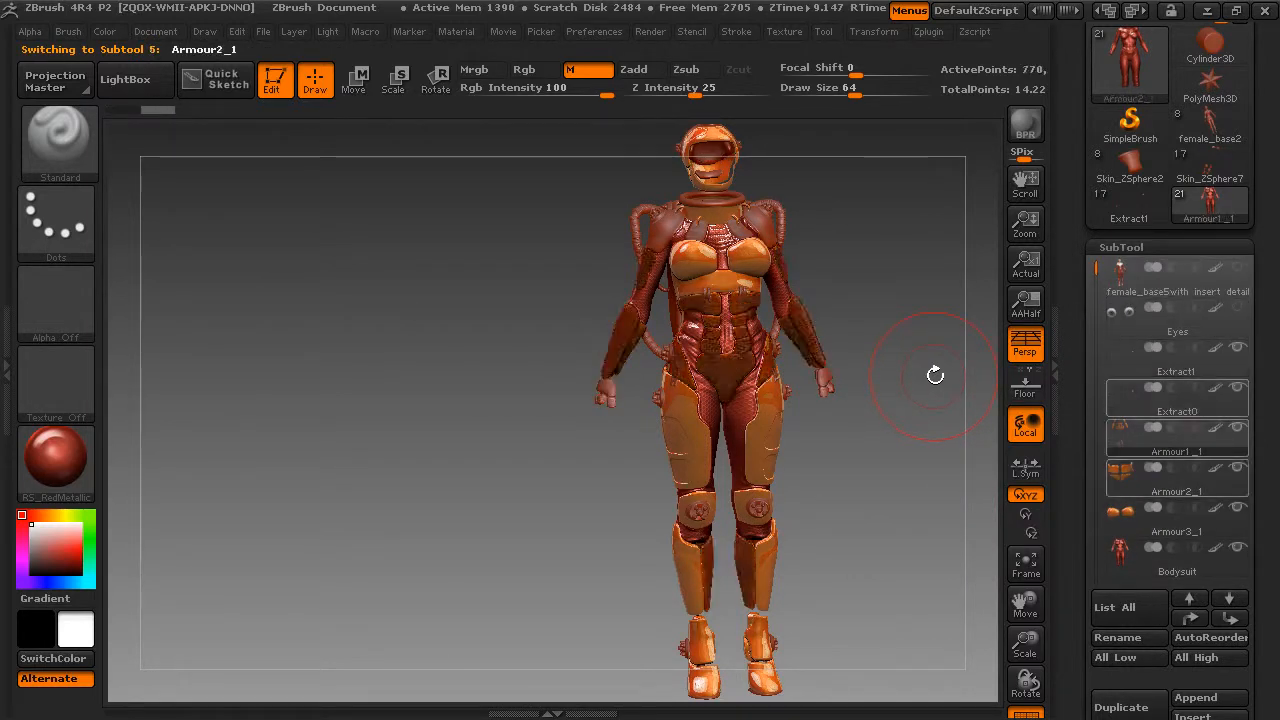
{"action": "key", "text": "Down"}
{"action": "key", "text": "Down"}
{"action": "key", "text": "Down"}
{"action": "key", "text": "Down"}
{"action": "key", "text": "Down"}
{"action": "key", "text": "Down"}
{"action": "key", "text": "Down"}
{"action": "key", "text": "Down"}
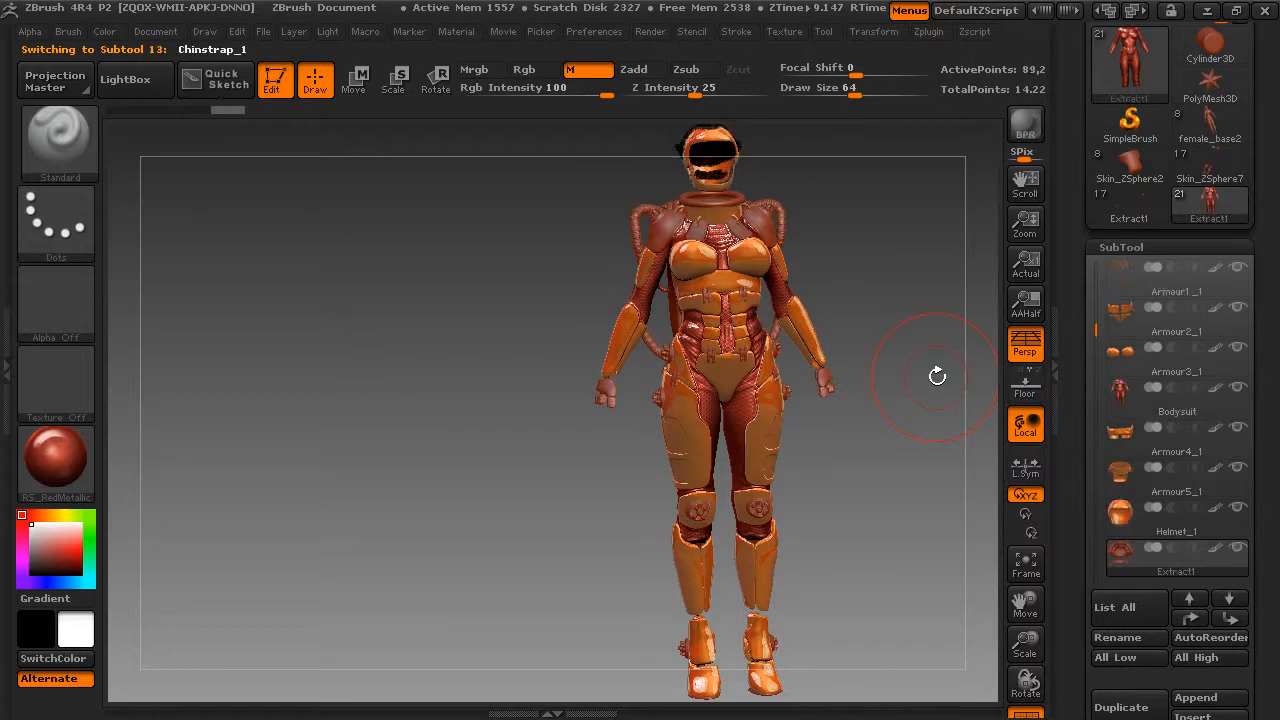
{"action": "key", "text": "Down"}
{"action": "key", "text": "Down"}
{"action": "key", "text": "Down"}
{"action": "key", "text": "Down"}
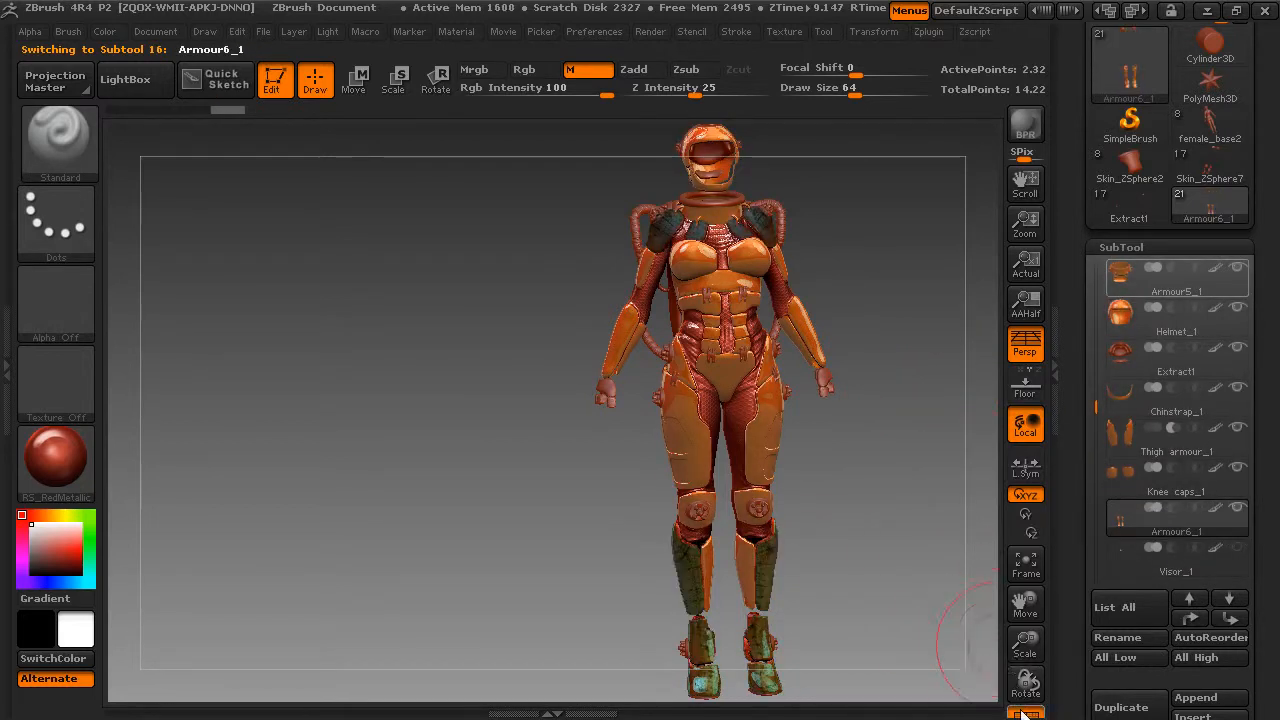
Apply the PeachyYetLacking material to the shoulder parts of the Armour6_1 subtool.
{"action": "left_click", "coordinate": [76, 438]}
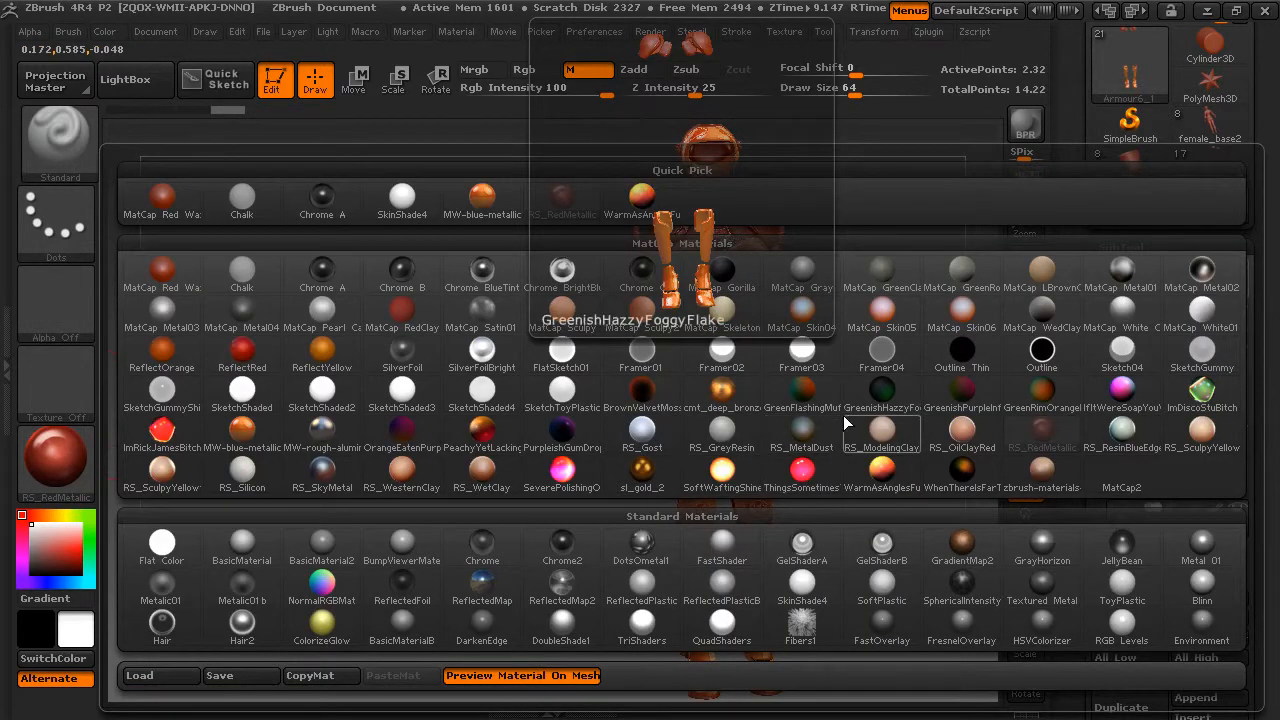
{"action": "left_click", "coordinate": [484, 432]}
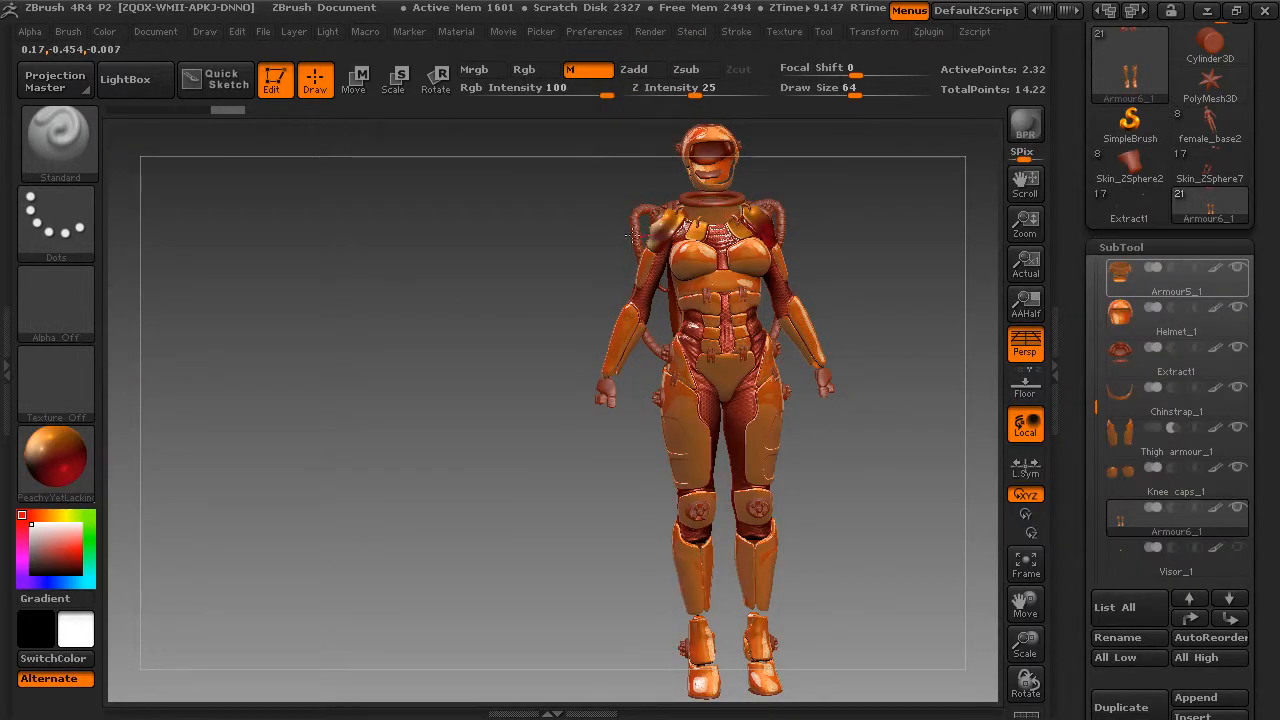
{"action": "mouse_move", "coordinate": [526, 262]}
{"action": "left_mouse_down"}
{"action": "mouse_move", "coordinate": [700, 240]}
{"action": "mouse_move", "coordinate": [884, 327]}
{"action": "mouse_move", "coordinate": [841, 323]}
{"action": "mouse_move", "coordinate": [855, 310]}
{"action": "mouse_move", "coordinate": [846, 302]}
{"action": "left_mouse_up"}
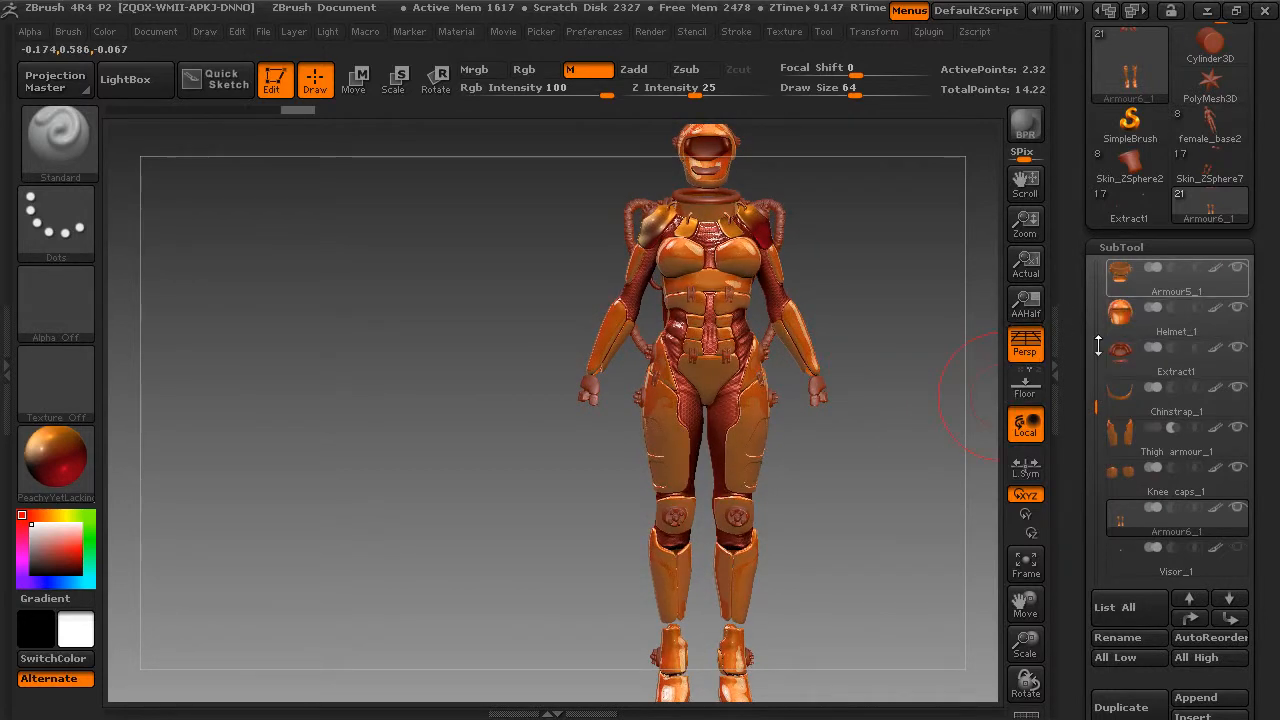
Apply the PeachyYetLacking material to the Extract1 and Extract0 subtools on the hands.
{"action": "left_click_drag", "start_coordinate": [1098, 345], "coordinate": [1092, 262]}
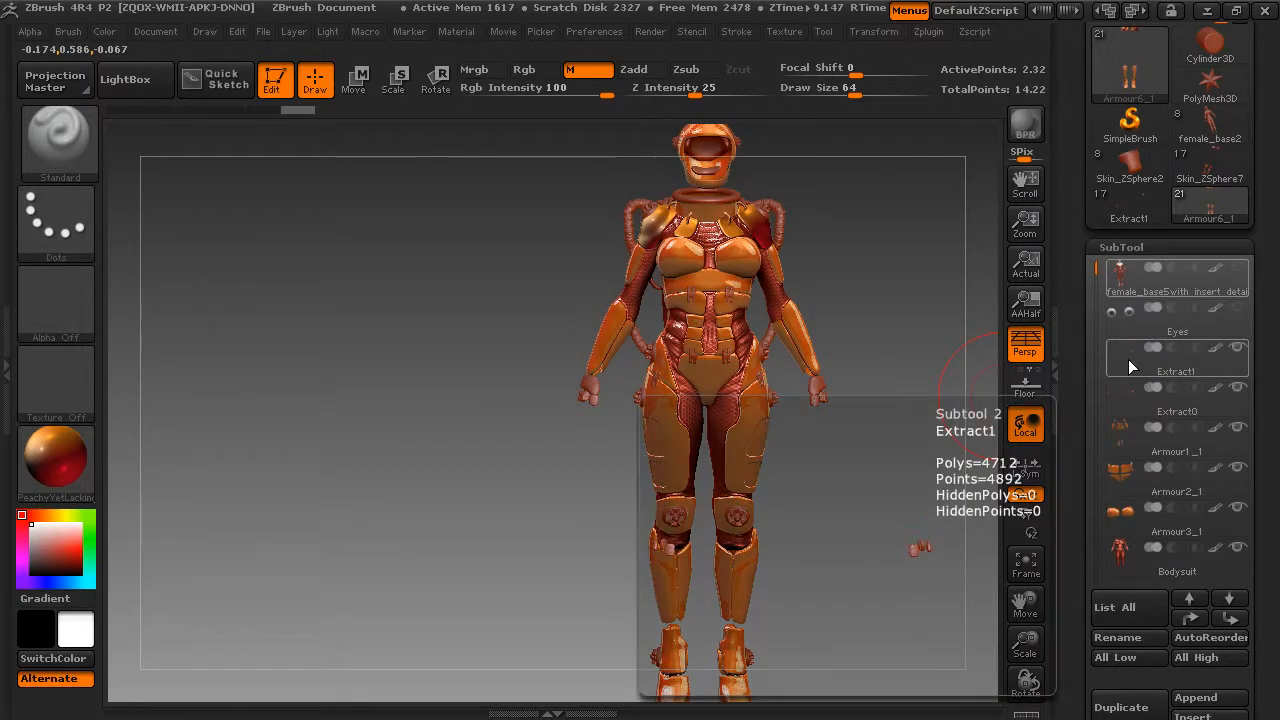
{"action": "left_click", "coordinate": [1127, 363]}
{"action": "left_click_drag", "start_coordinate": [921, 391], "coordinate": [858, 398]}
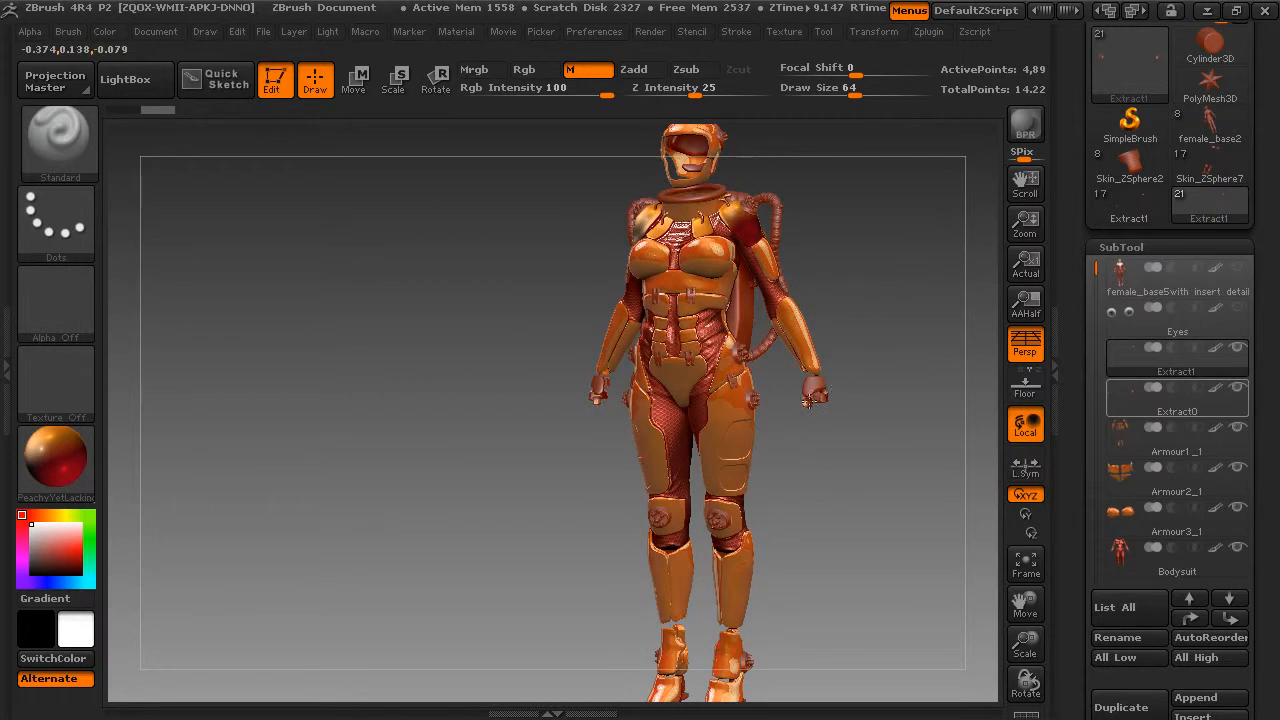
{"action": "left_click", "coordinate": [1130, 392]}
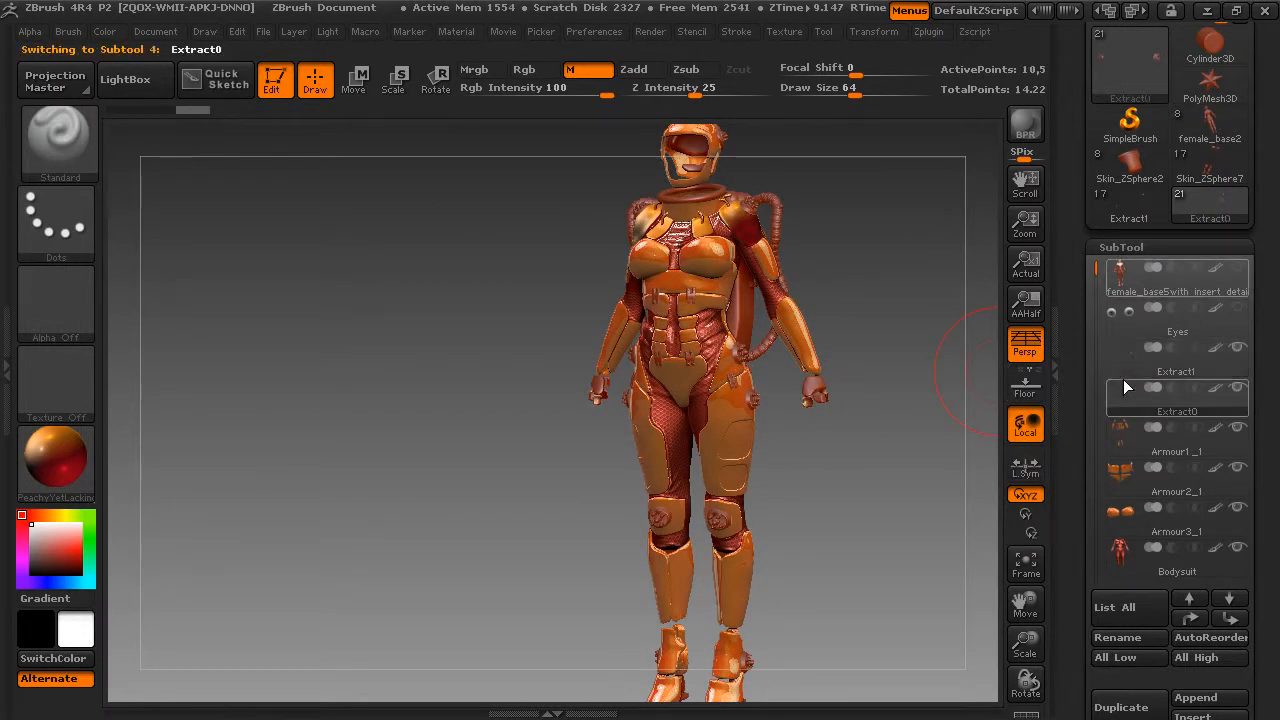
{"action": "left_click_drag", "start_coordinate": [845, 381], "coordinate": [878, 434]}
{"action": "left_click_drag", "start_coordinate": [1025, 641], "coordinate": [1050, 440]}
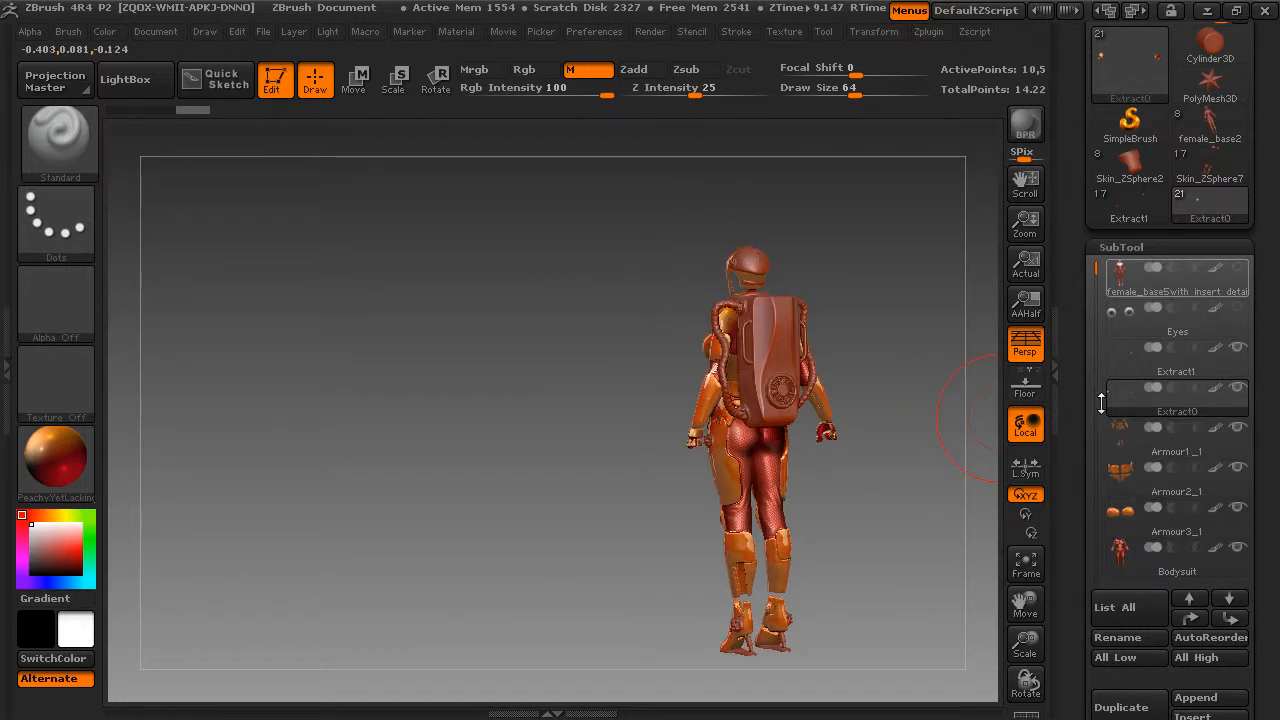
Apply the ReflectRed material to the Extract1 subtool on the back of the helmet.
{"action": "left_click_drag", "start_coordinate": [1101, 308], "coordinate": [1093, 395]}
{"action": "left_click", "coordinate": [1116, 370]}
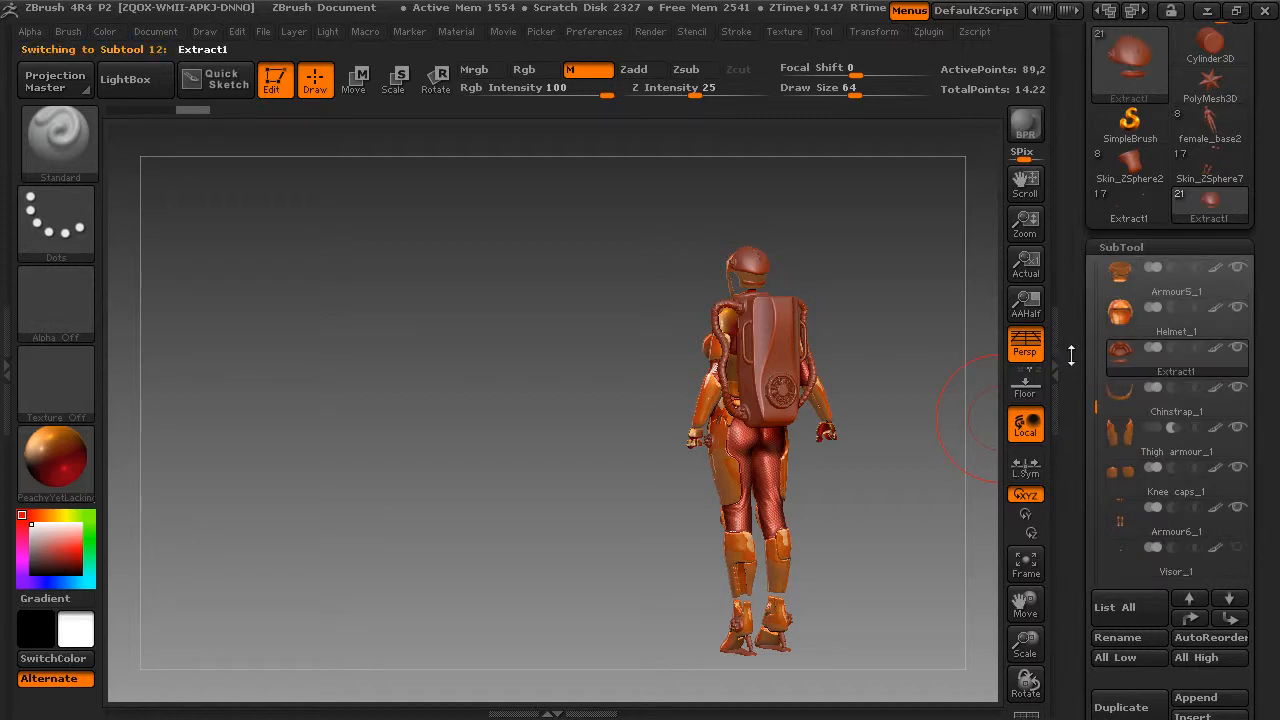
{"action": "left_click", "coordinate": [71, 458]}
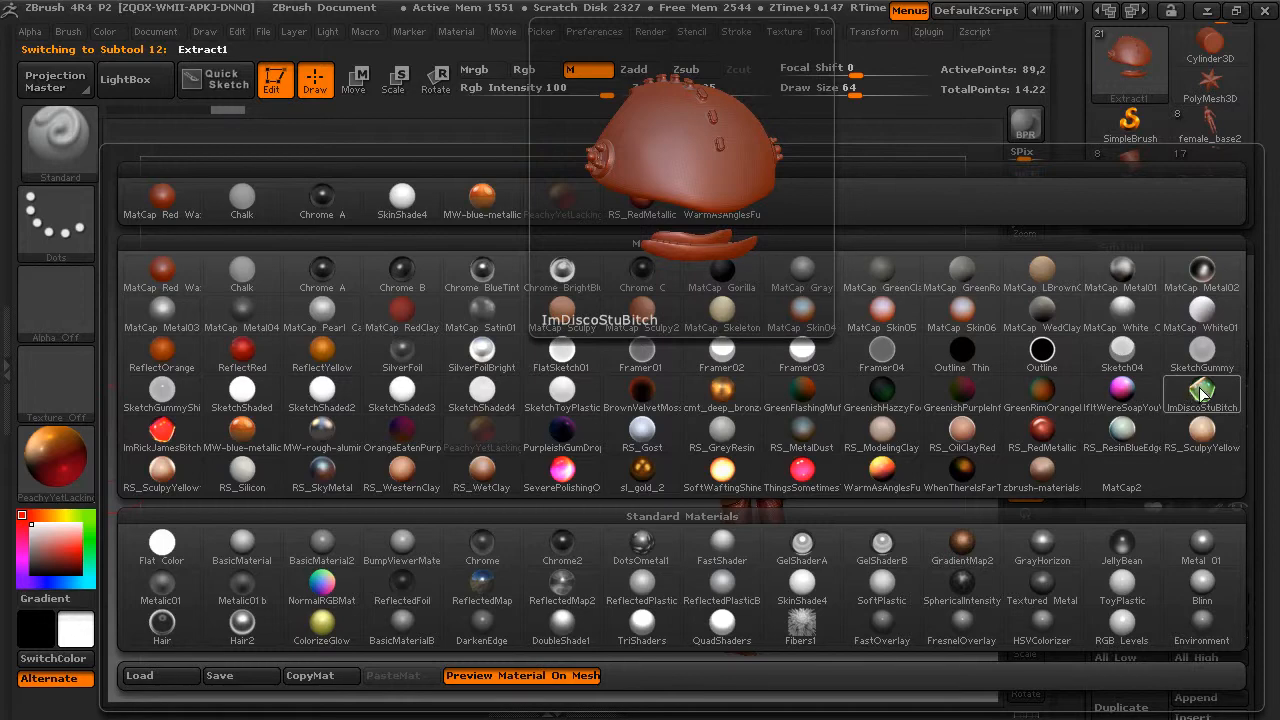
{"action": "left_click", "coordinate": [243, 356]}
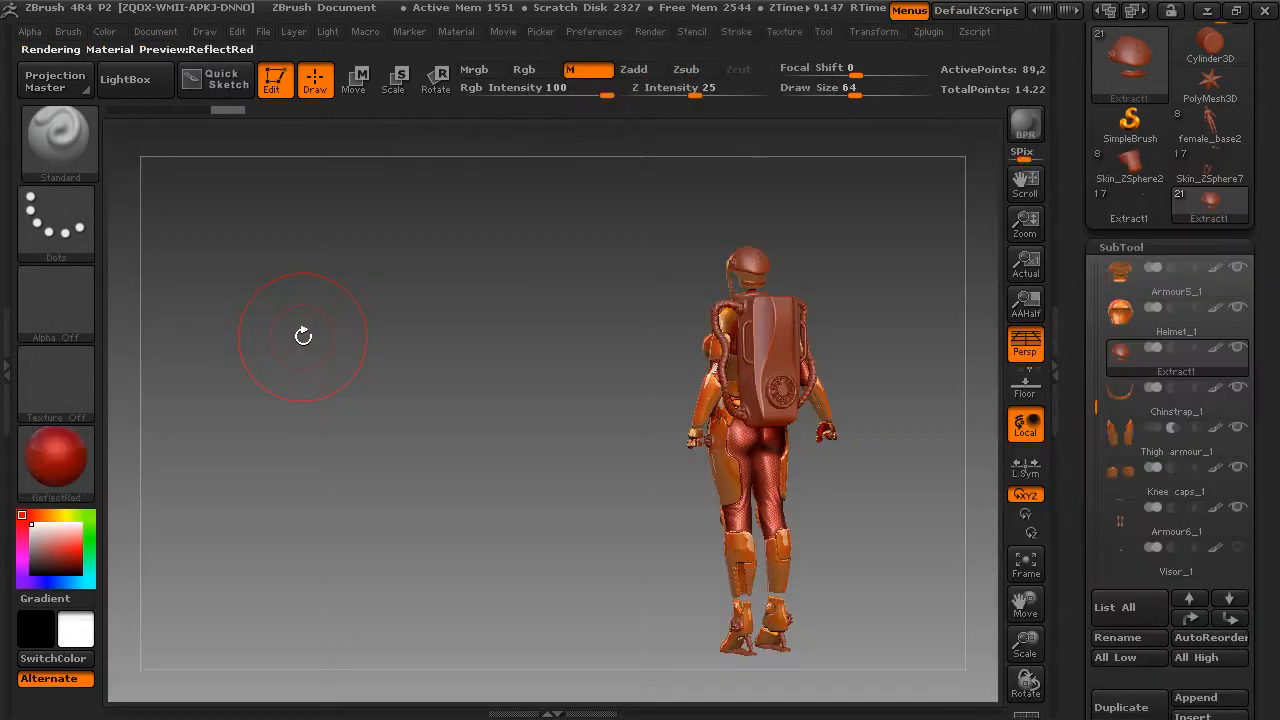
{"action": "mouse_move", "coordinate": [773, 249]}
{"action": "left_mouse_down"}
{"action": "mouse_move", "coordinate": [745, 263]}
{"action": "mouse_move", "coordinate": [870, 280]}
{"action": "left_mouse_up"}
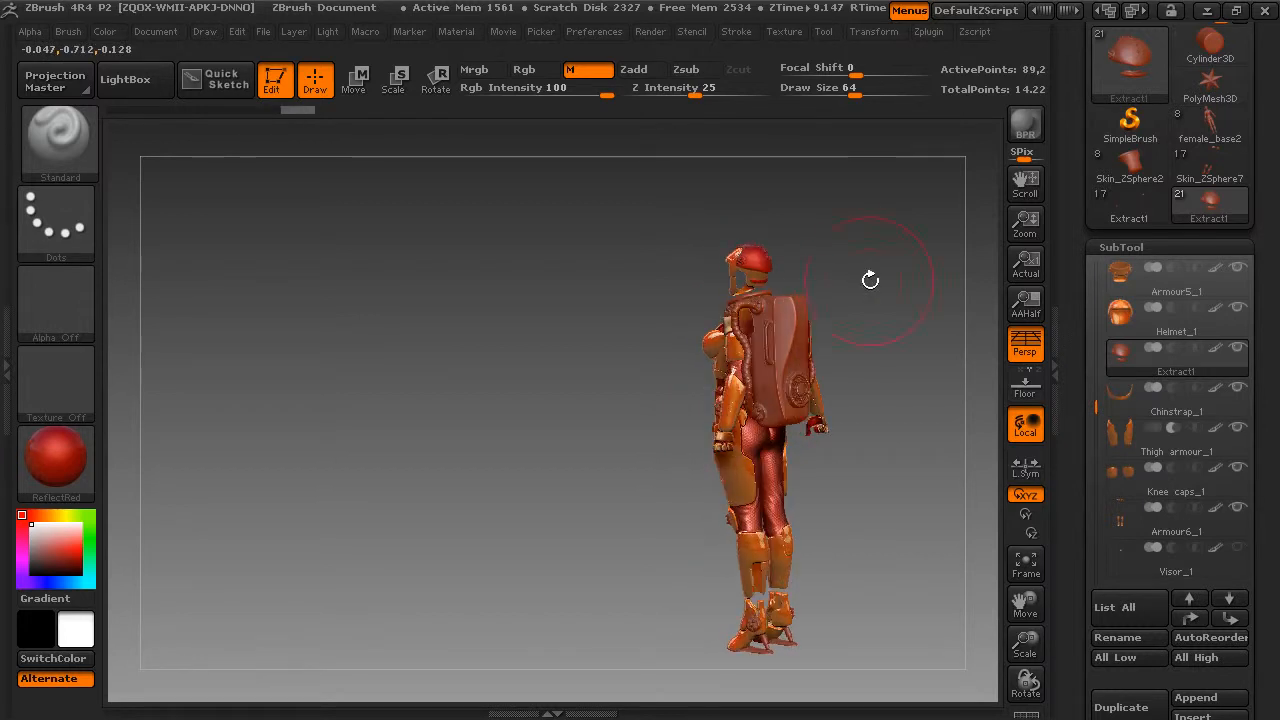
Apply the ReflectRed material to the PM3D_Cube3D_1 backpack and the Neck ring_1 subtool.
{"action": "left_click_drag", "start_coordinate": [1100, 402], "coordinate": [1098, 482]}
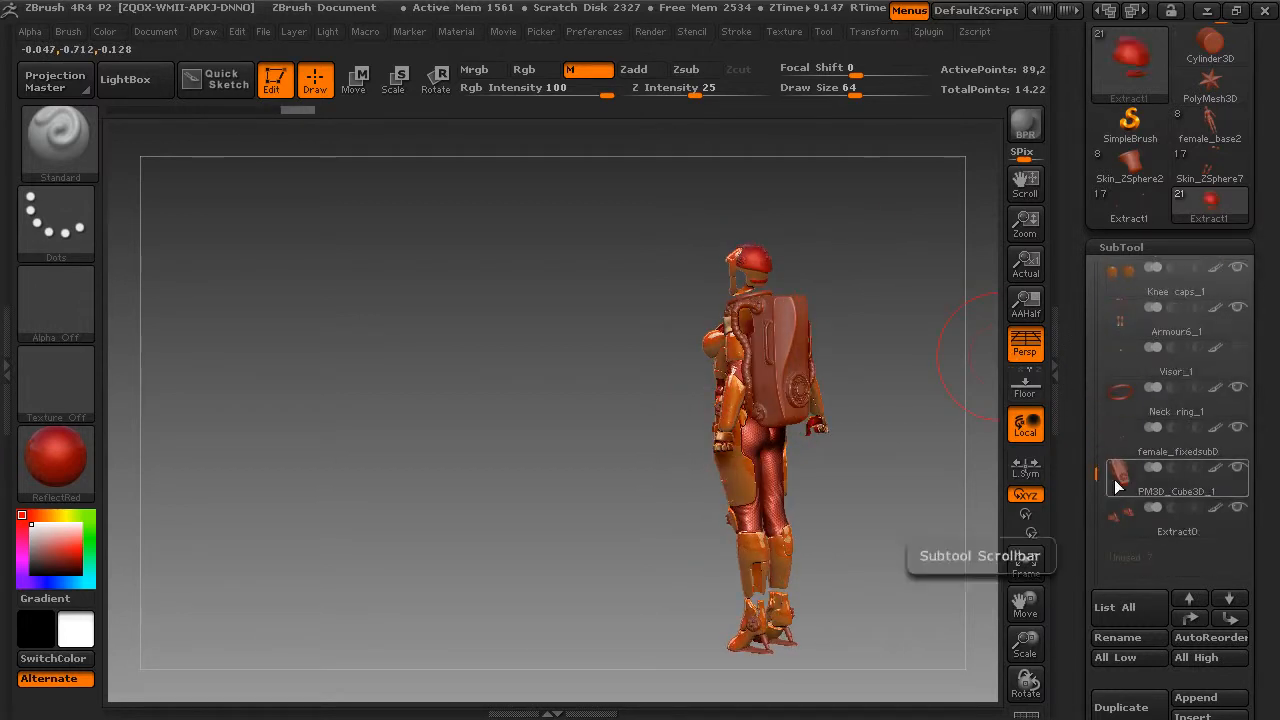
{"action": "left_click", "coordinate": [1118, 484]}
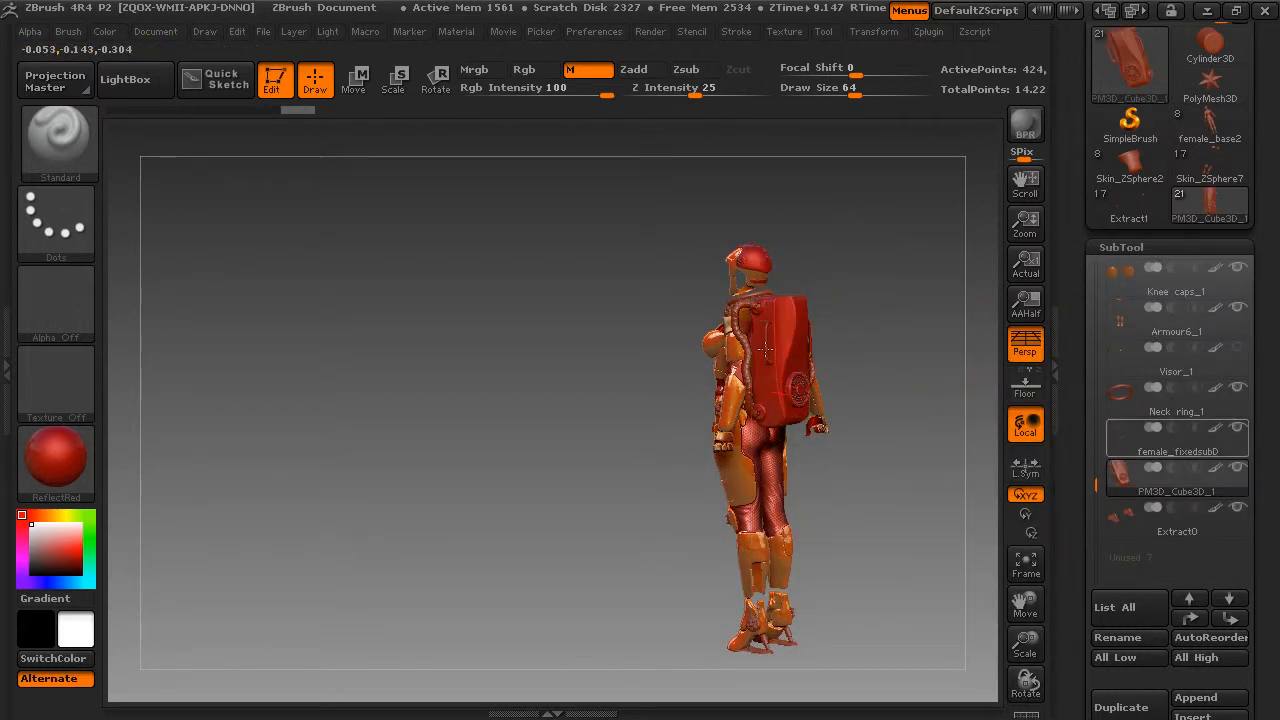
{"action": "left_click_drag", "start_coordinate": [879, 346], "coordinate": [800, 325]}
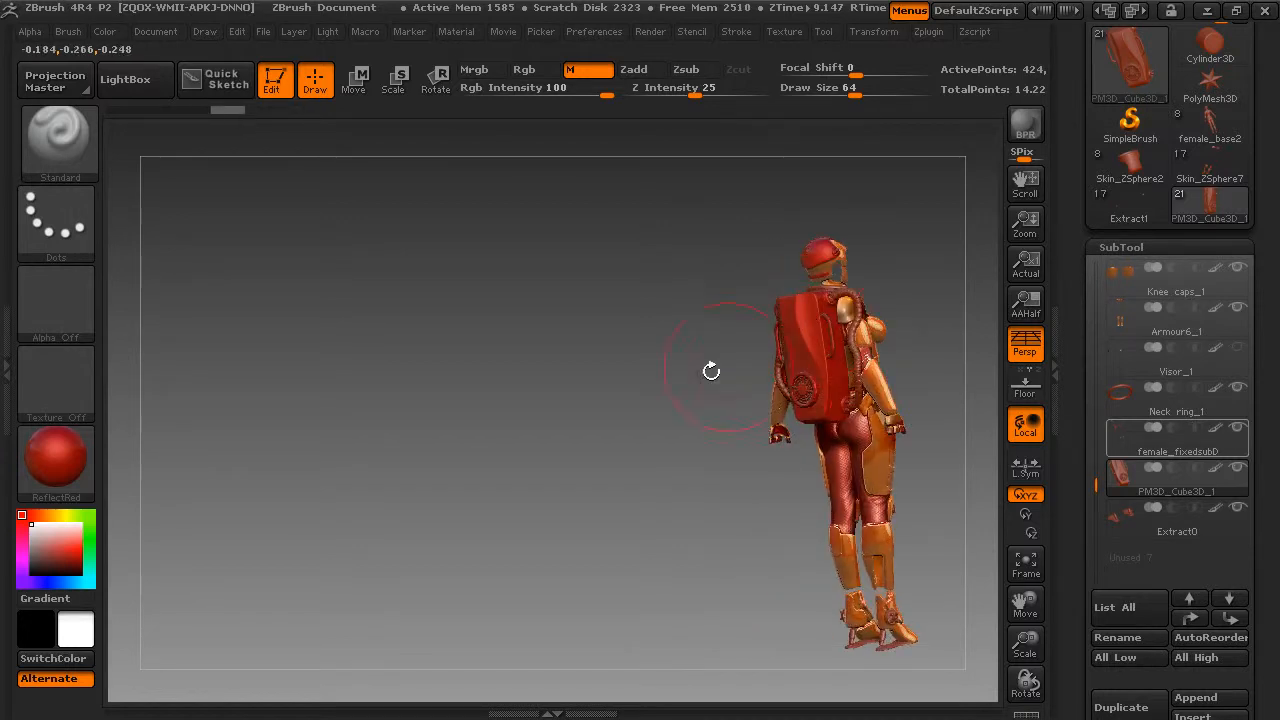
{"action": "left_click_drag", "start_coordinate": [711, 369], "coordinate": [950, 340]}
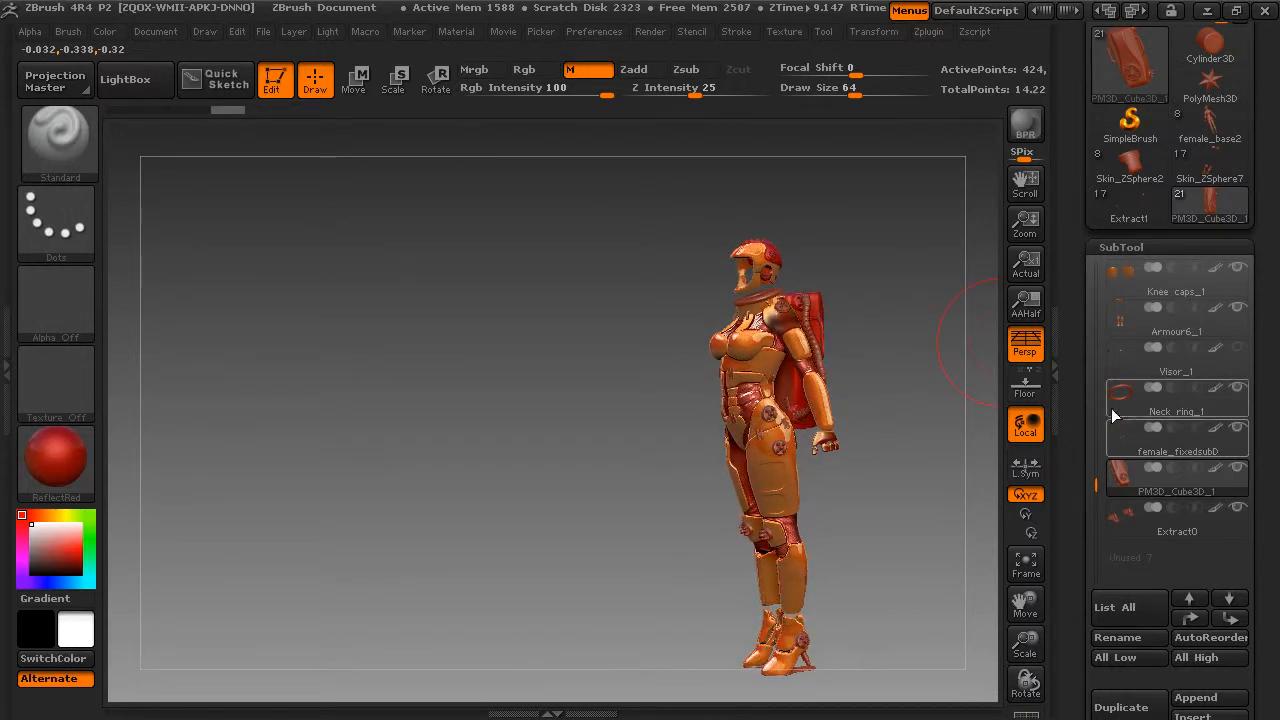
{"action": "left_click", "coordinate": [1105, 393]}
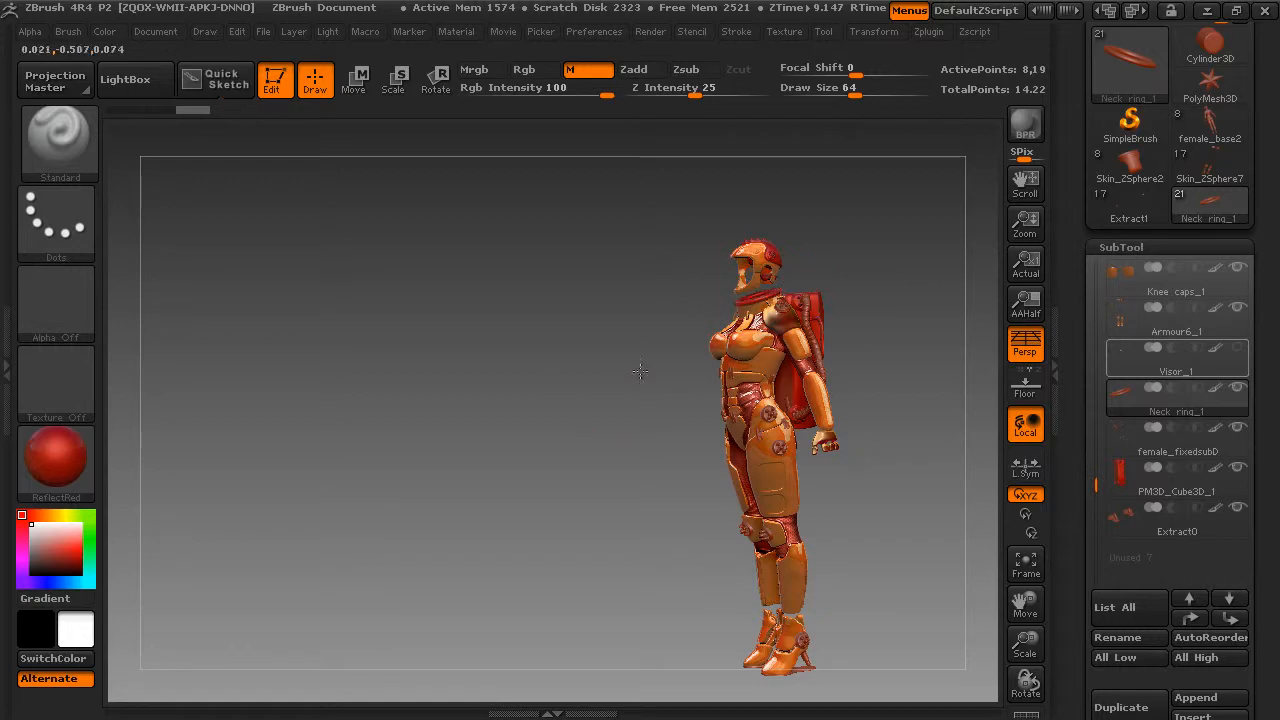
Apply the MW-rough-aluminium material to the female_fixedsubD subtool with the hoses and mechanical joints.
{"action": "left_click_drag", "start_coordinate": [835, 395], "coordinate": [901, 451]}
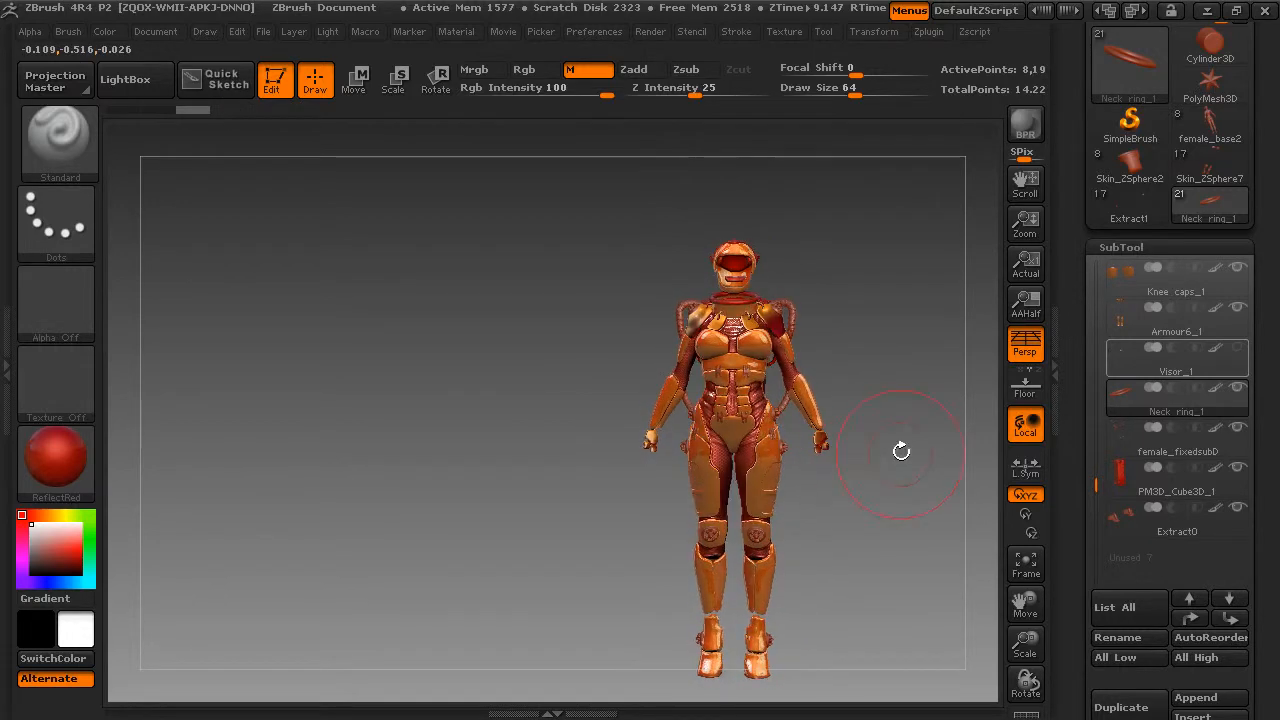
{"action": "left_click", "coordinate": [1133, 446]}
{"action": "left_click", "coordinate": [70, 447]}
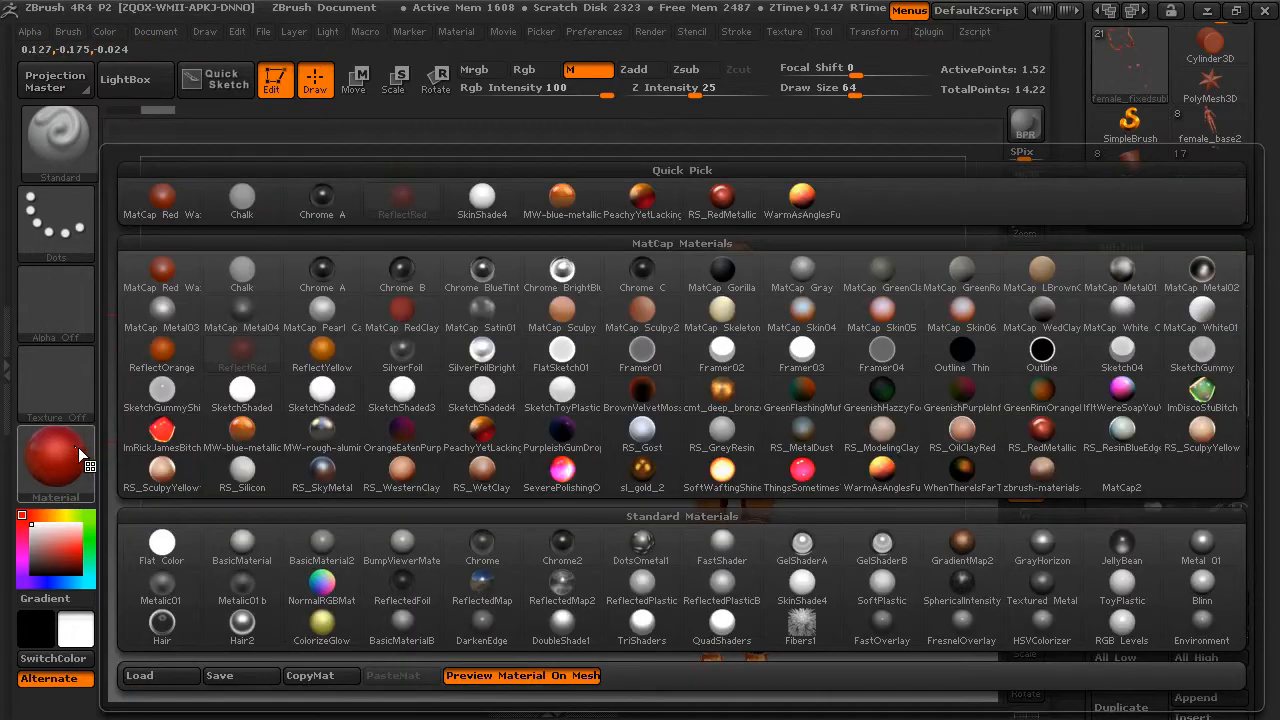
{"action": "left_click", "coordinate": [324, 440]}
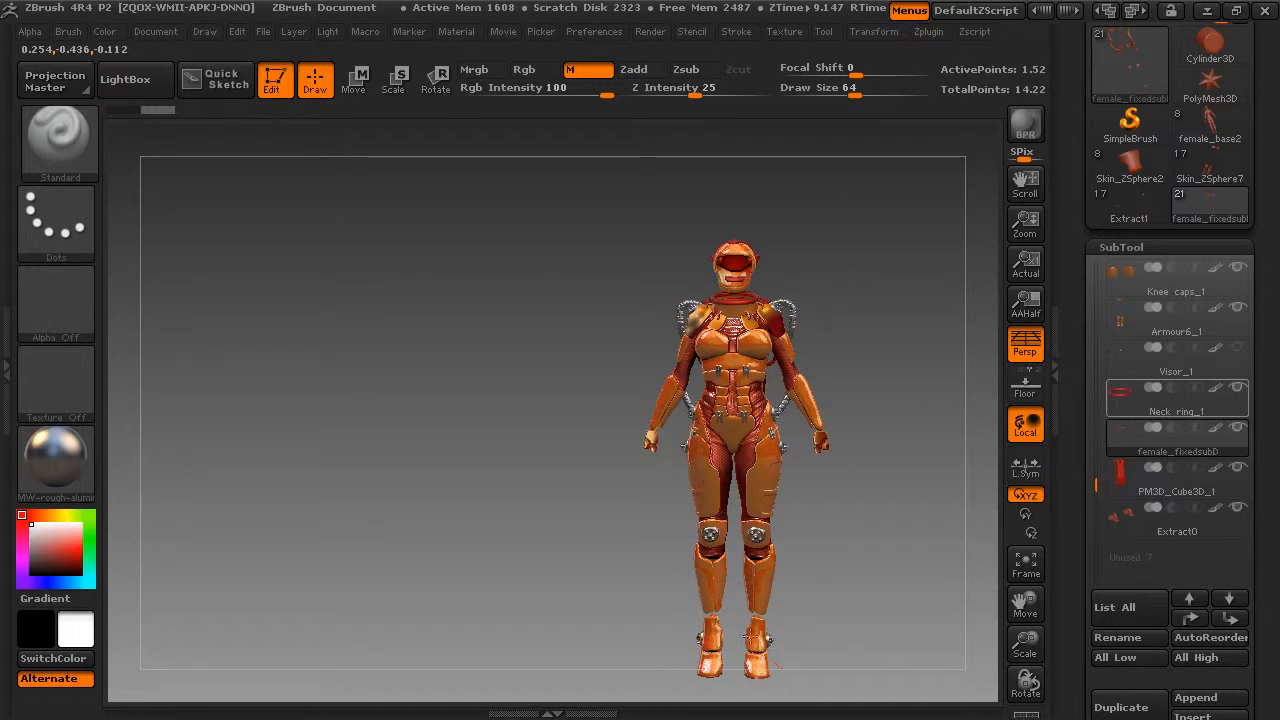
Apply the MW-rough-aluminium material to the Extract0 subtool on the soles and heels of the boots.
{"action": "left_click_drag", "start_coordinate": [880, 323], "coordinate": [714, 334]}
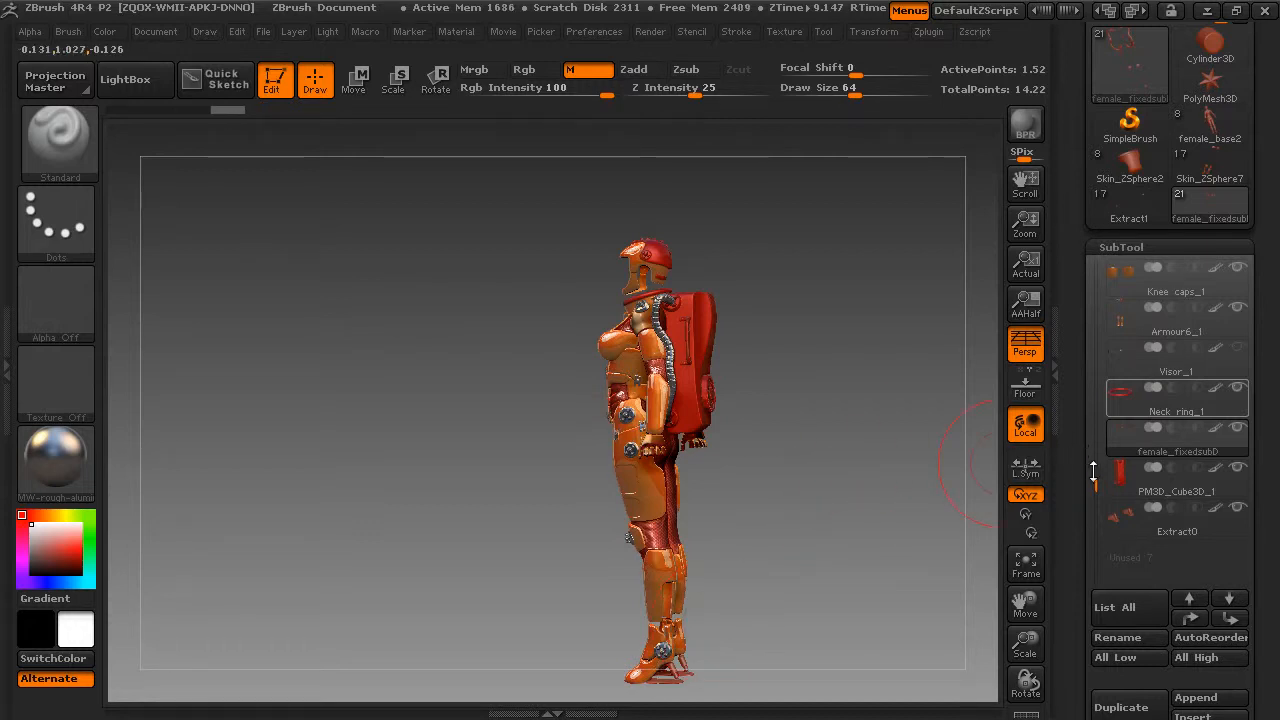
{"action": "left_click_drag", "start_coordinate": [1093, 470], "coordinate": [1094, 515]}
{"action": "left_click", "coordinate": [1107, 442]}
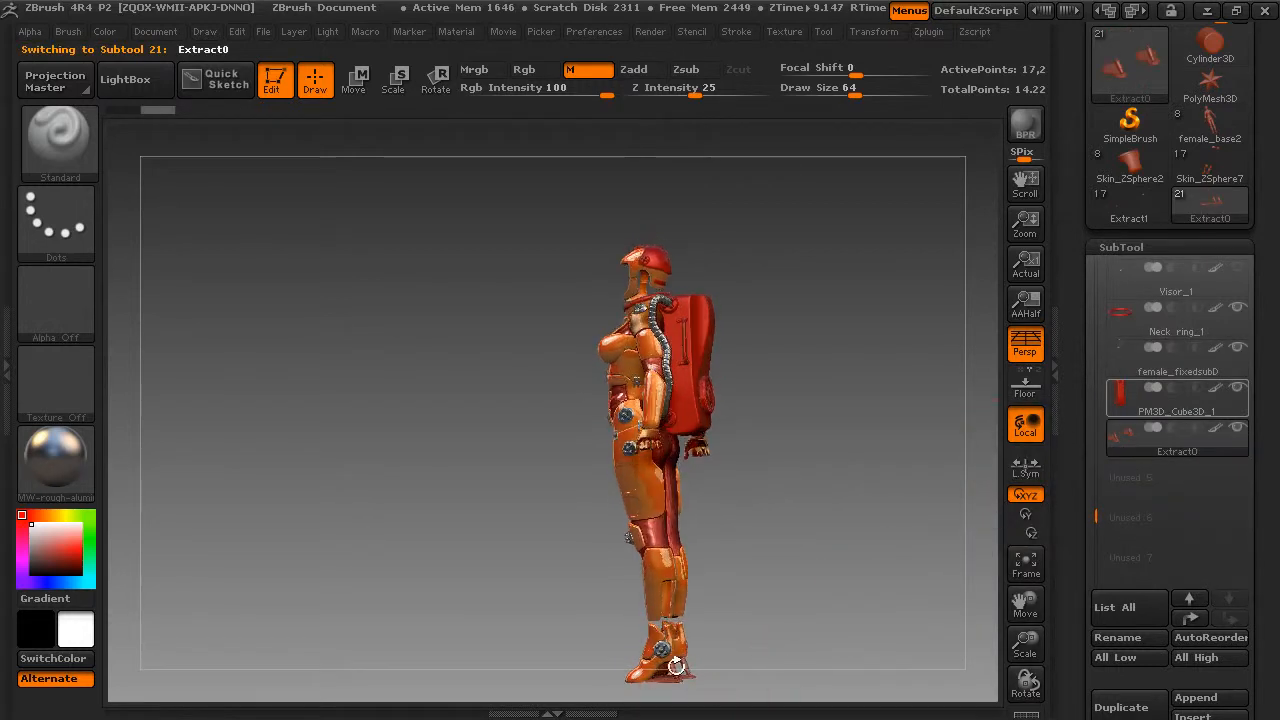
{"action": "left_click_drag", "start_coordinate": [676, 666], "coordinate": [692, 662]}
{"action": "left_click_drag", "start_coordinate": [1027, 600], "coordinate": [998, 460]}
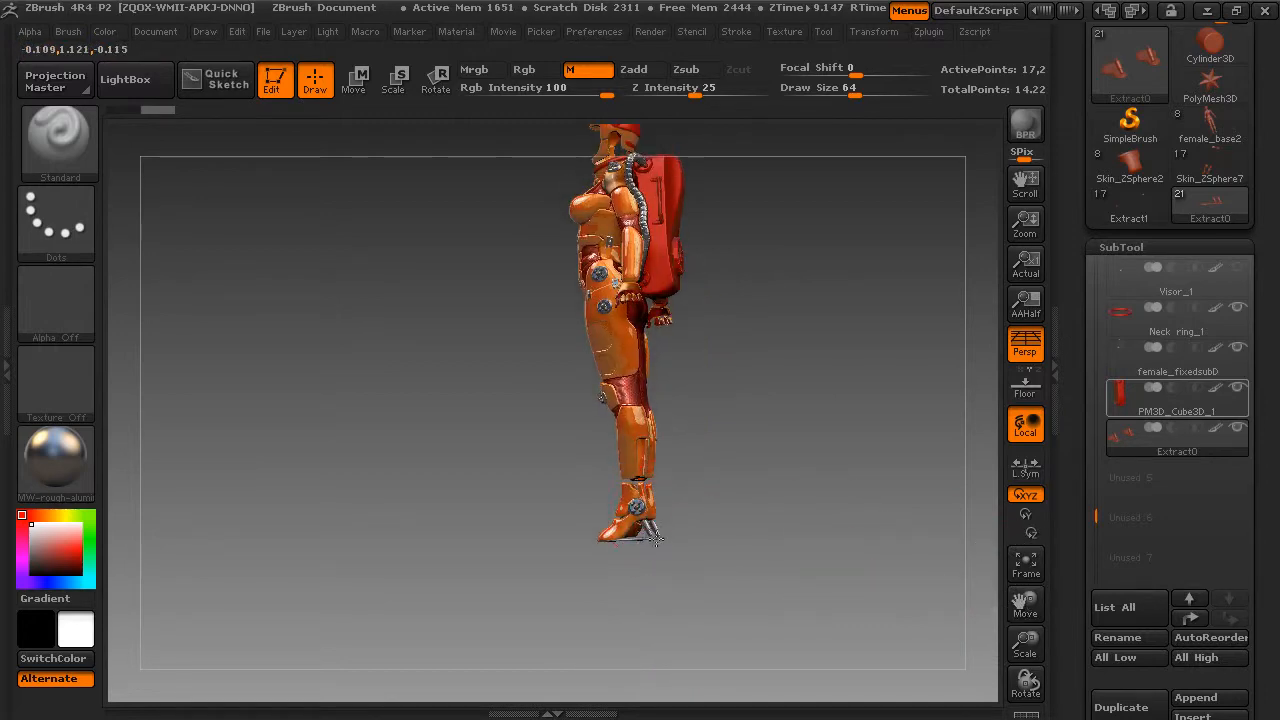
{"action": "left_click_drag", "start_coordinate": [655, 538], "coordinate": [787, 442]}
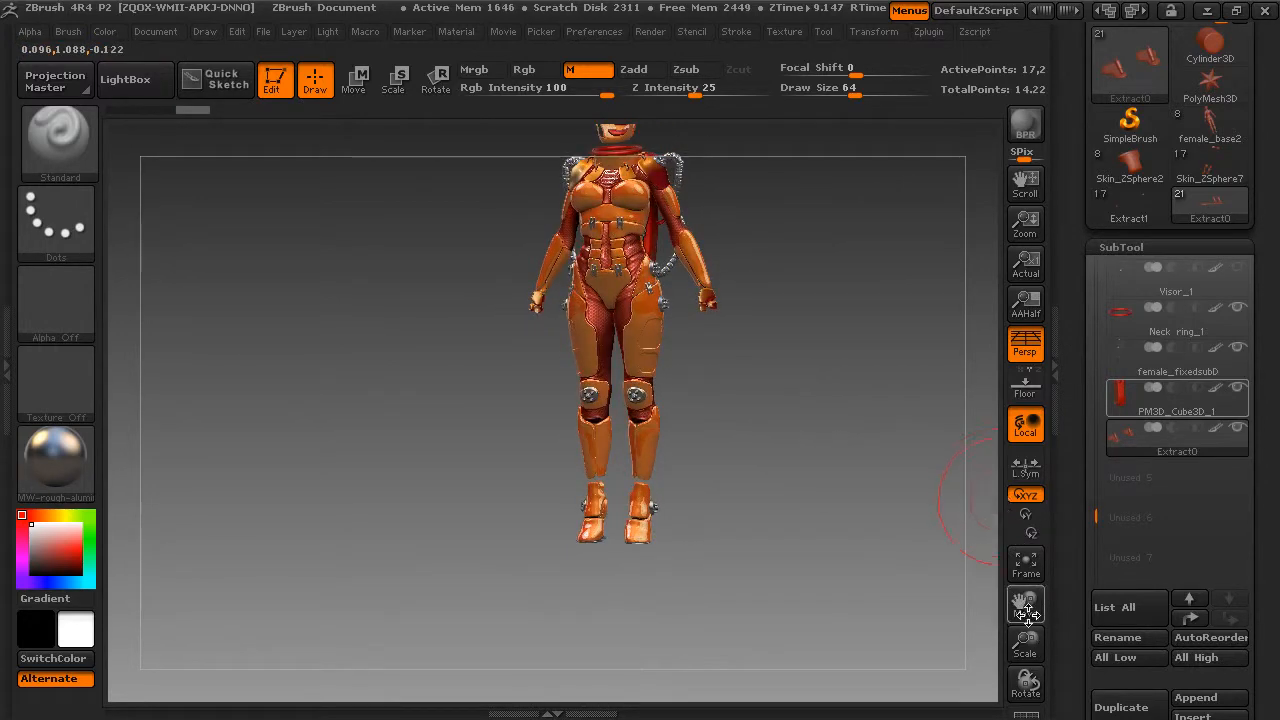
{"action": "left_click_drag", "start_coordinate": [1028, 614], "coordinate": [1018, 674]}
{"action": "left_click_drag", "start_coordinate": [841, 563], "coordinate": [885, 546]}
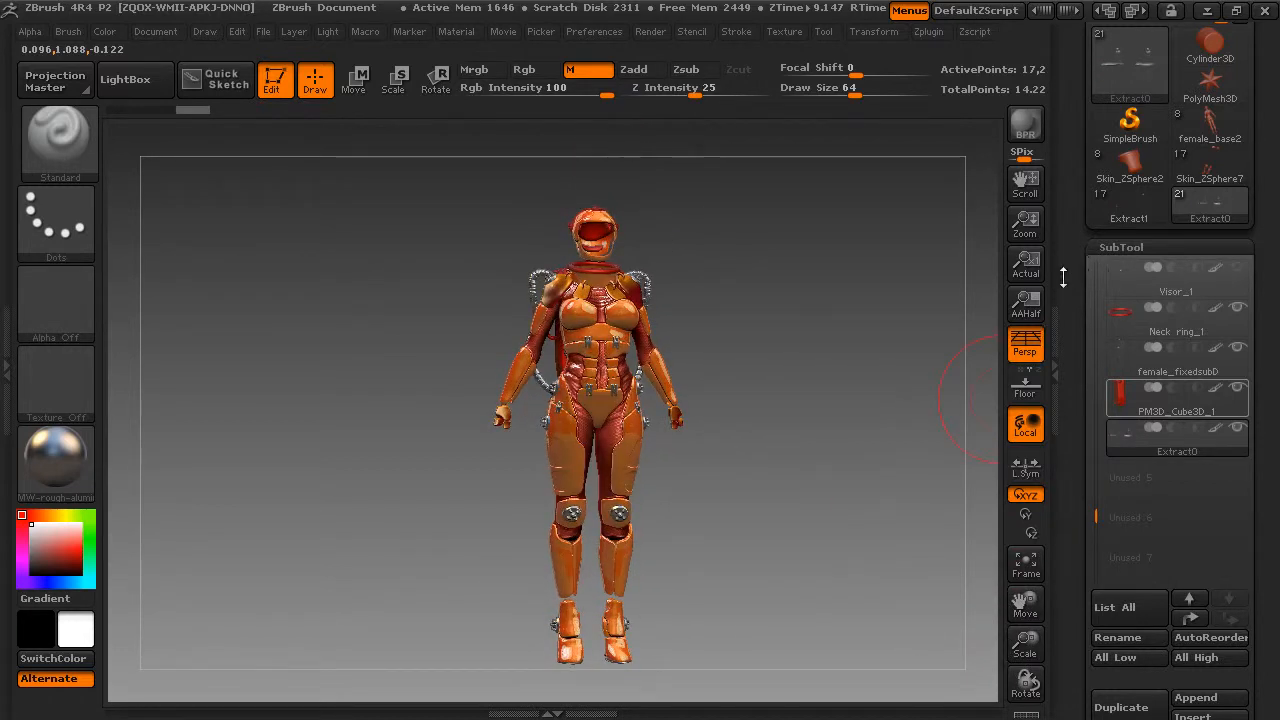
Make the Eyes and female_base5with insert detail subtools visible.
{"action": "left_click", "coordinate": [1096, 260]}
{"action": "left_click", "coordinate": [1239, 308]}
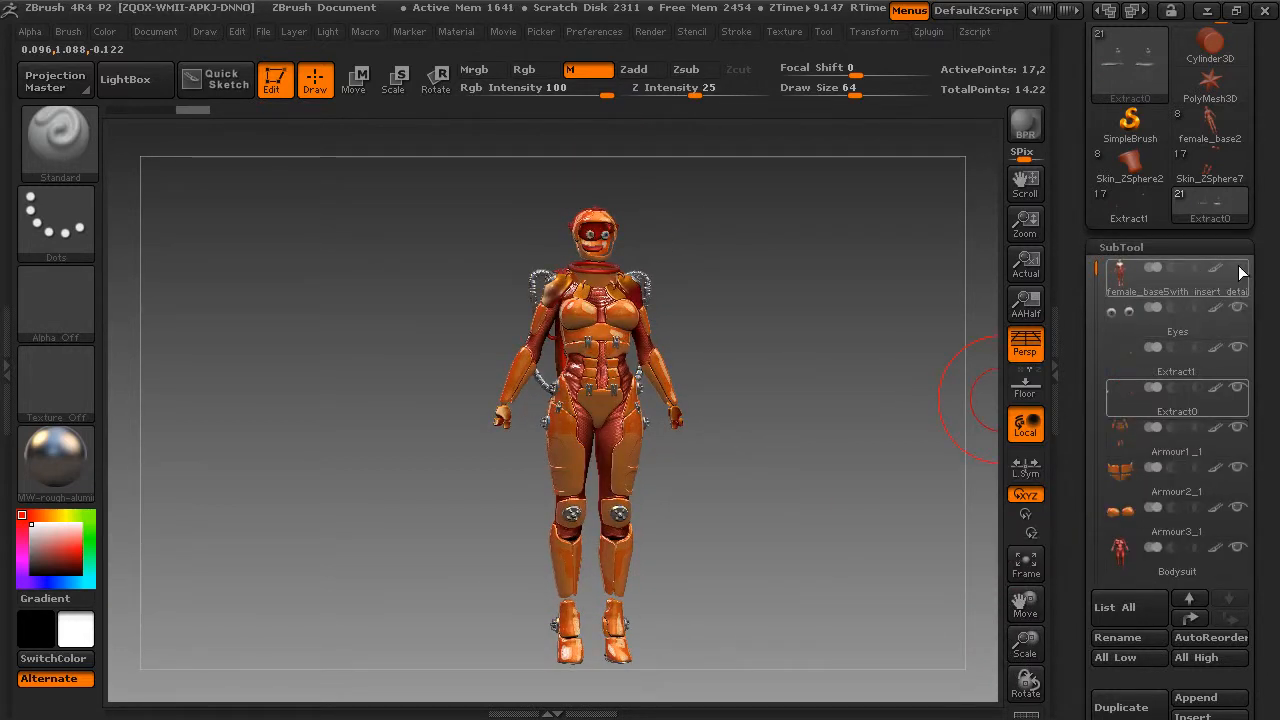
{"action": "left_click", "coordinate": [1240, 270]}
{"action": "mouse_move", "coordinate": [917, 386]}
{"action": "left_mouse_down"}
{"action": "mouse_move", "coordinate": [840, 408]}
{"action": "mouse_move", "coordinate": [926, 413]}
{"action": "mouse_move", "coordinate": [923, 423]}
{"action": "mouse_move", "coordinate": [809, 437]}
{"action": "mouse_move", "coordinate": [854, 426]}
{"action": "mouse_move", "coordinate": [854, 443]}
{"action": "mouse_move", "coordinate": [865, 439]}
{"action": "mouse_move", "coordinate": [838, 435]}
{"action": "left_mouse_up"}
Choose the MW-blue-metallic material and adjust Orientation A in its modifiers.
{"action": "left_click", "coordinate": [71, 466]}
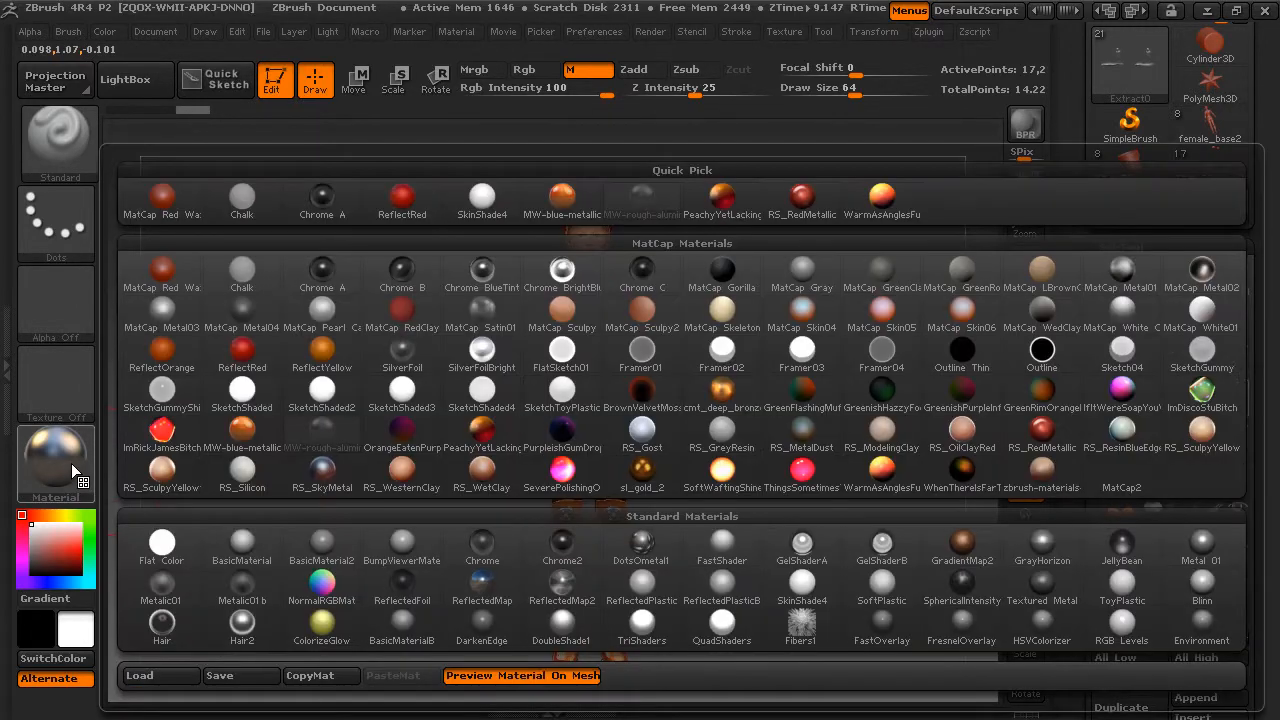
{"action": "left_click", "coordinate": [252, 433]}
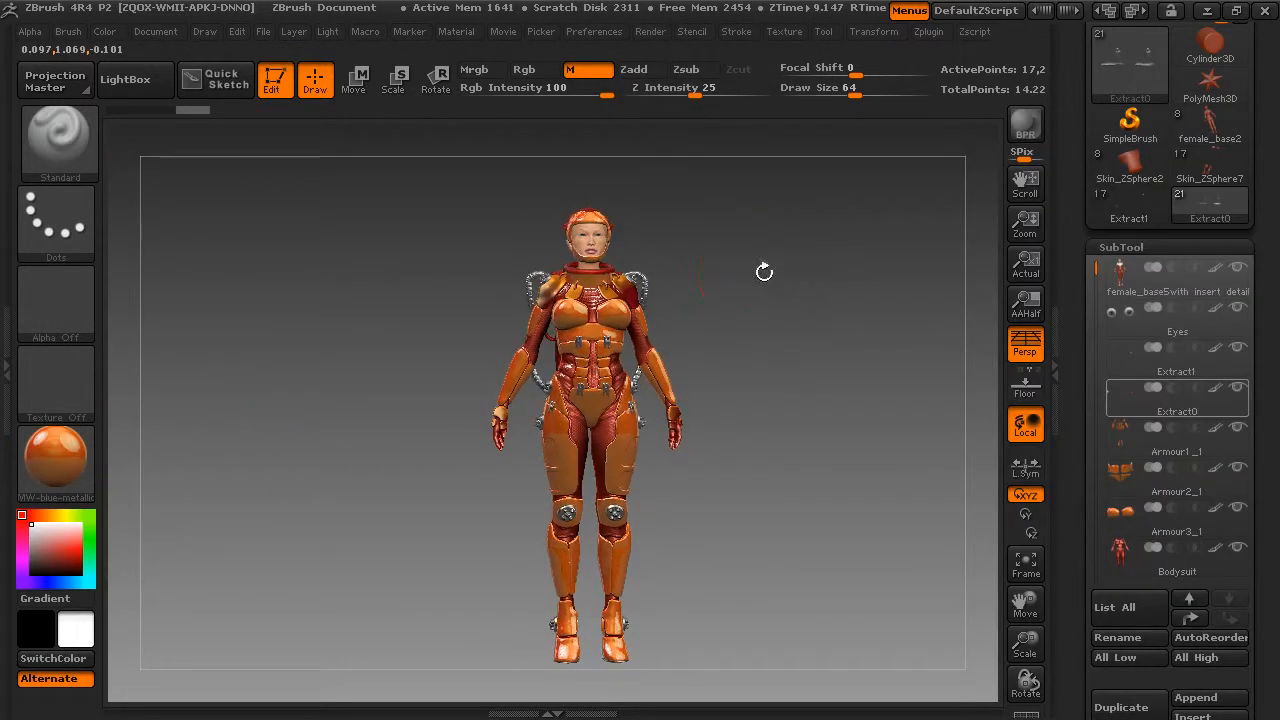
{"action": "left_click_drag", "start_coordinate": [733, 303], "coordinate": [678, 241]}
{"action": "left_click", "coordinate": [457, 31]}
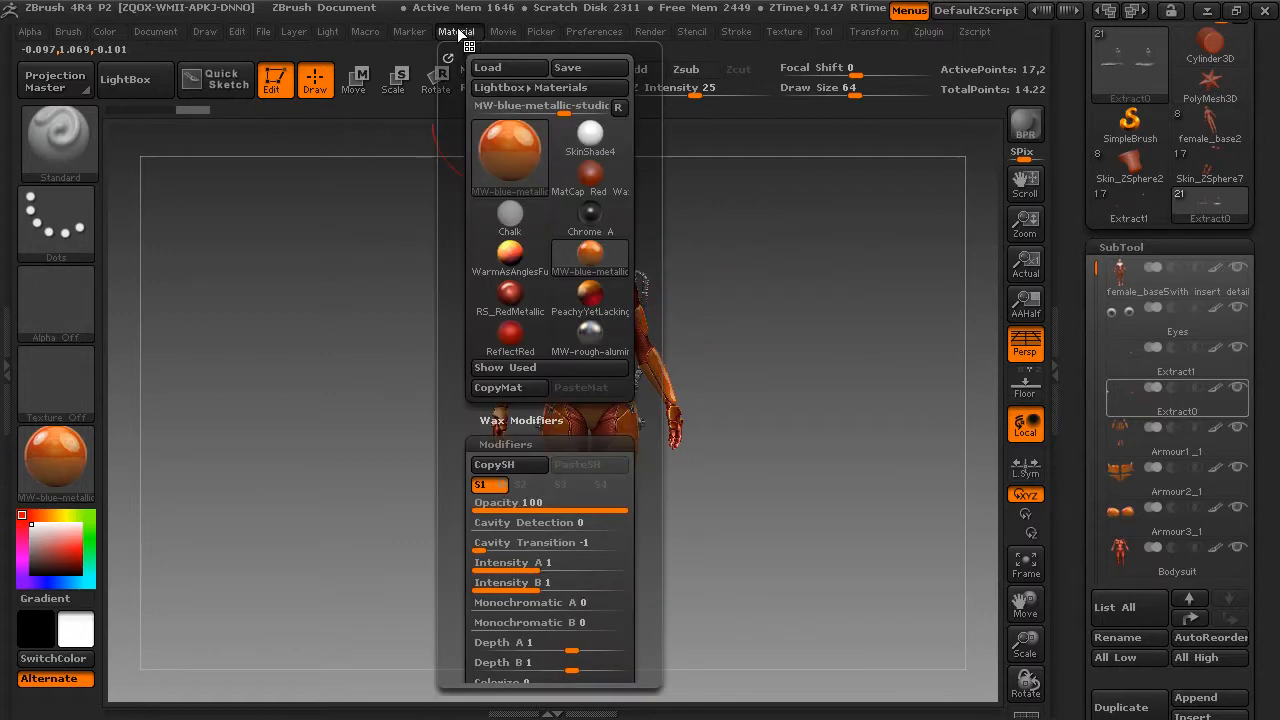
{"action": "left_click_drag", "start_coordinate": [460, 333], "coordinate": [458, 136]}
{"action": "left_click", "coordinate": [551, 324]}
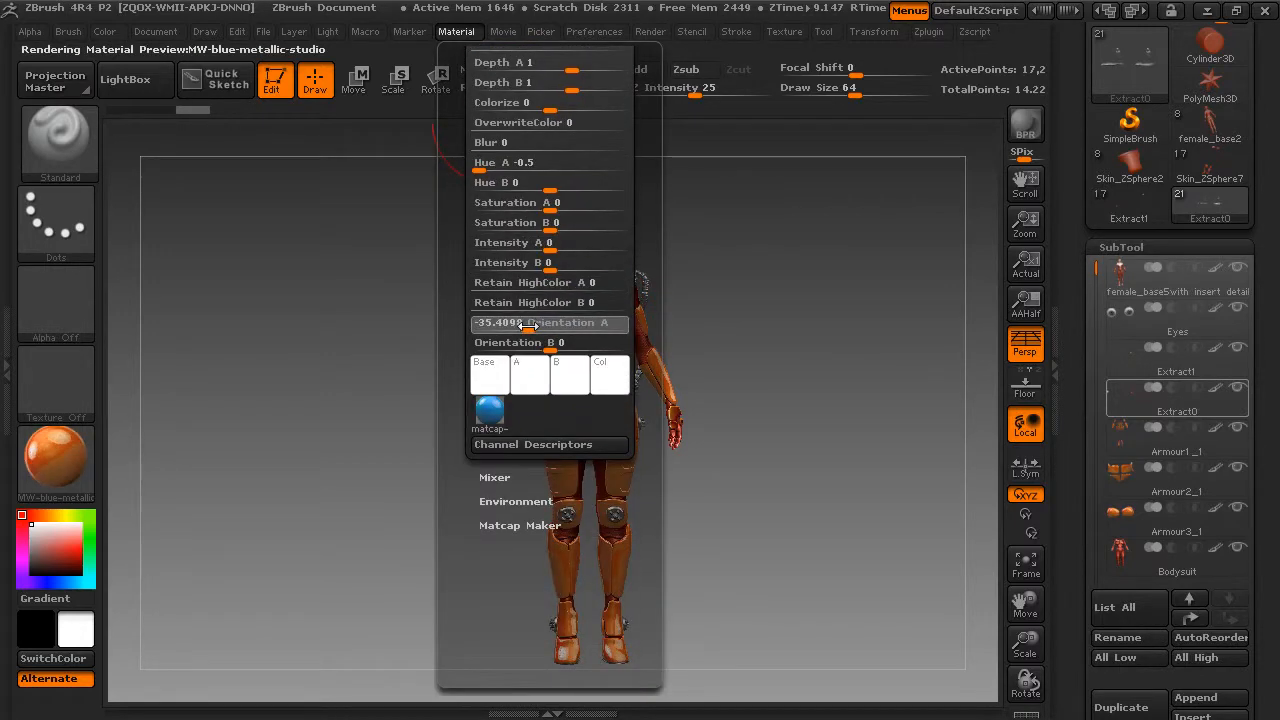
{"action": "left_click_drag", "start_coordinate": [551, 324], "coordinate": [565, 325]}
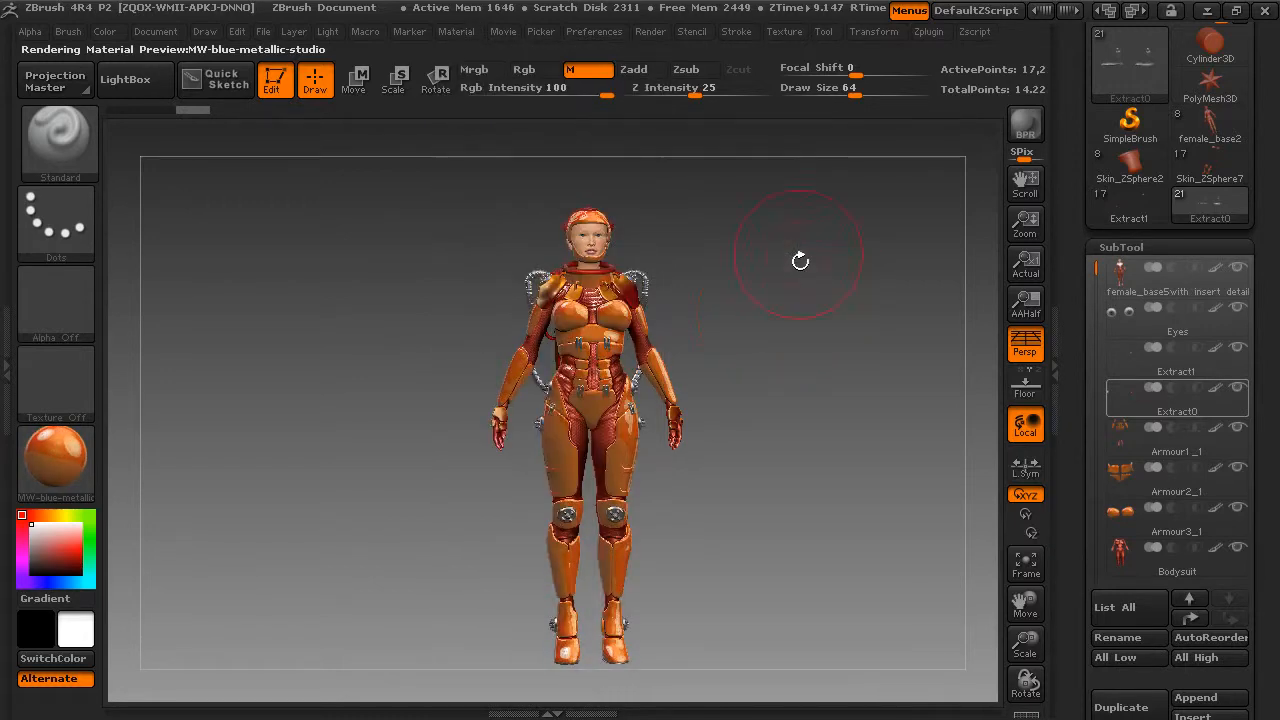
{"action": "left_click_drag", "start_coordinate": [800, 261], "coordinate": [884, 323]}
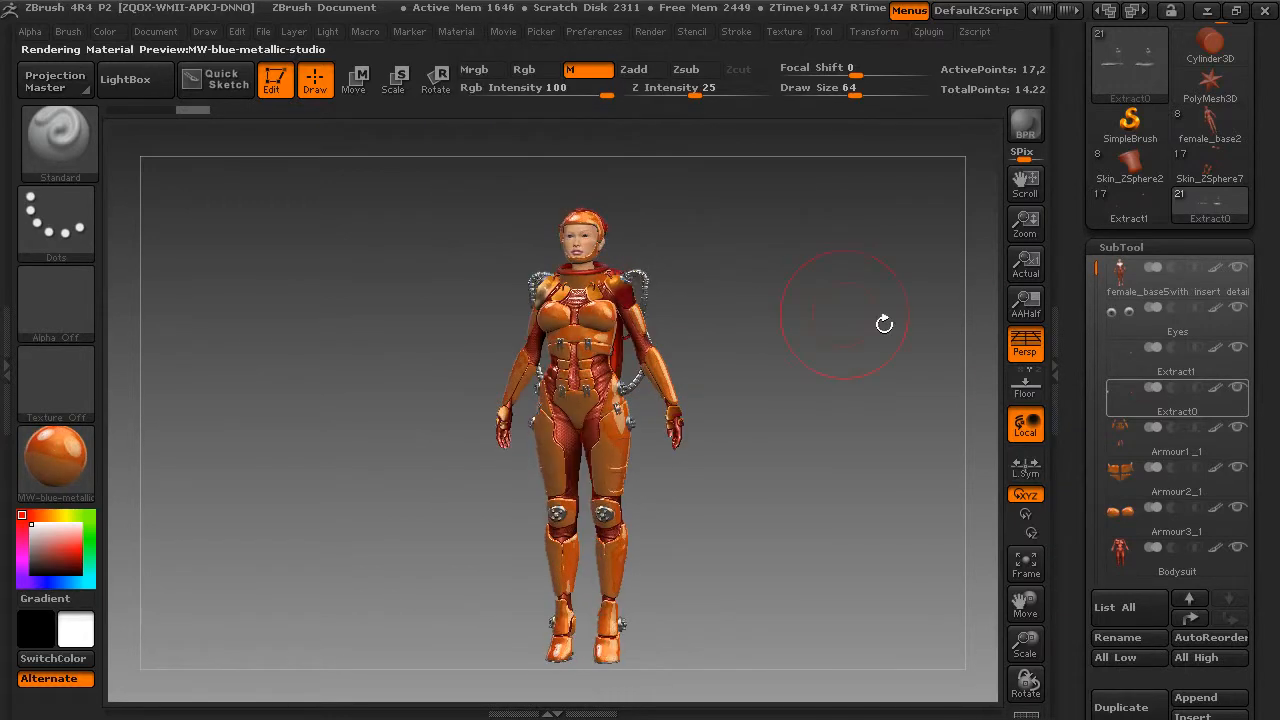
Make the Visor_1 subtool visible and open the Render Properties settings.
{"action": "left_click_drag", "start_coordinate": [1095, 270], "coordinate": [1091, 443]}
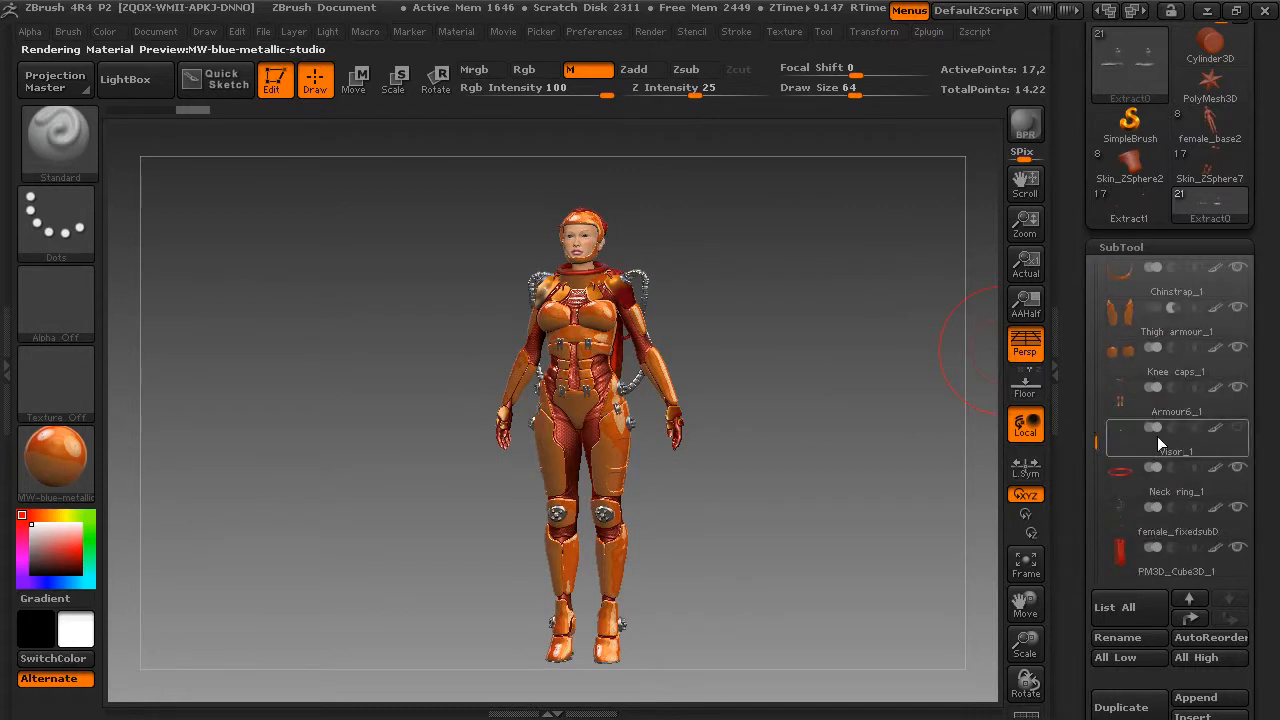
{"action": "left_click", "coordinate": [1238, 435]}
{"action": "left_click_drag", "start_coordinate": [838, 364], "coordinate": [831, 370]}
{"action": "left_click", "coordinate": [650, 31]}
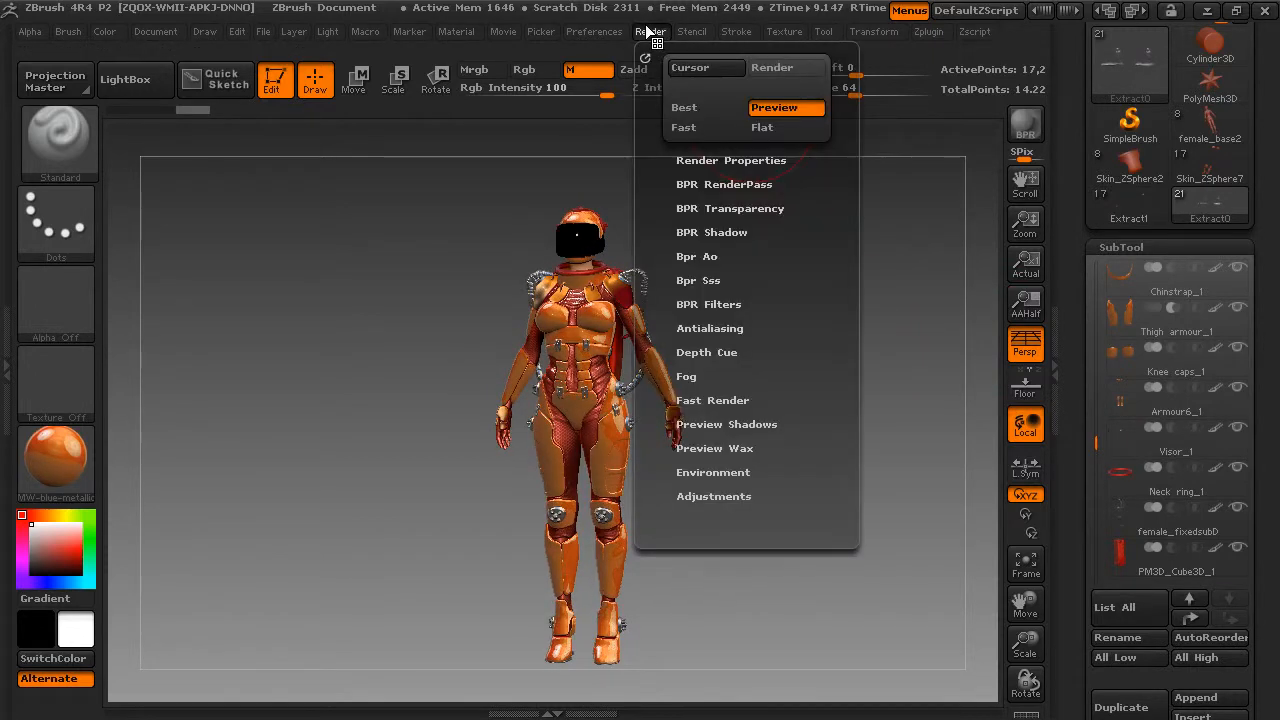
{"action": "left_click_drag", "start_coordinate": [744, 208], "coordinate": [750, 205]}
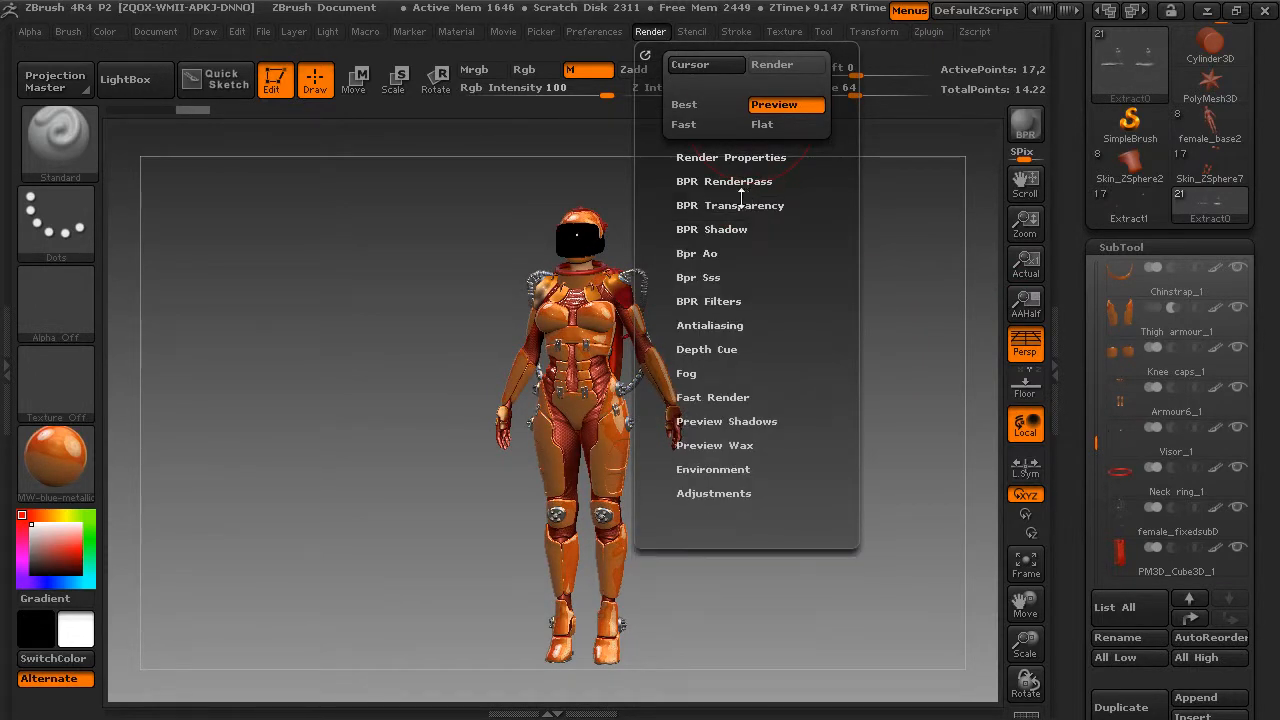
{"action": "left_click", "coordinate": [738, 158]}
{"action": "left_click", "coordinate": [787, 297]}
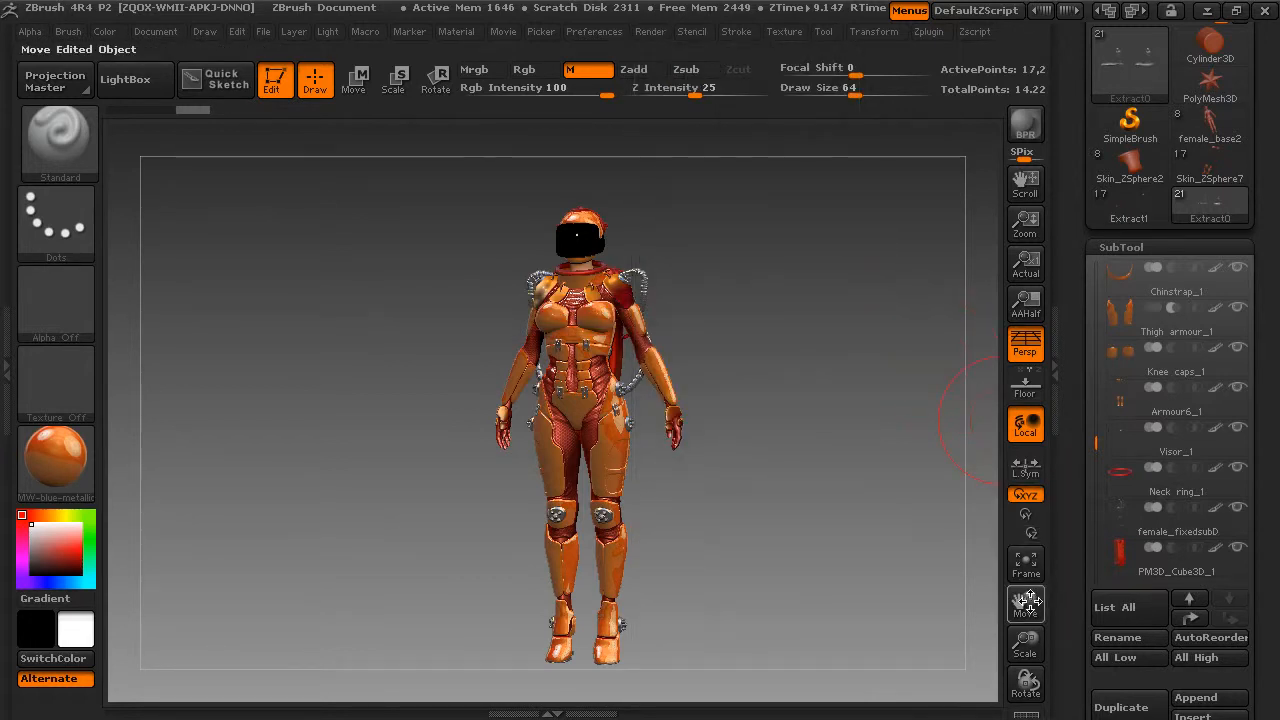
Turn on BPR Transparent Shading in the tool's display properties, with BPR Shadows at 0.
{"action": "left_click_drag", "start_coordinate": [1023, 642], "coordinate": [1025, 647]}
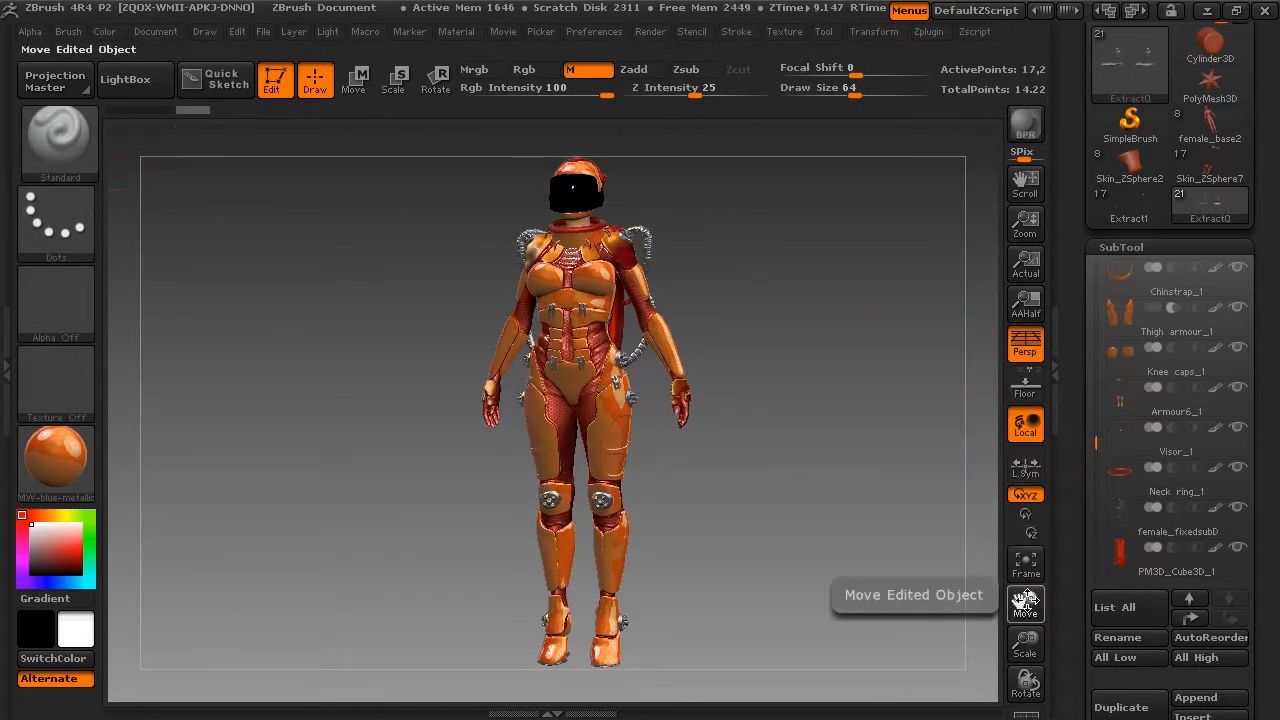
{"action": "left_click_drag", "start_coordinate": [1027, 600], "coordinate": [1050, 590]}
{"action": "left_click_drag", "start_coordinate": [1083, 491], "coordinate": [1086, 265]}
{"action": "left_click", "coordinate": [1140, 361]}
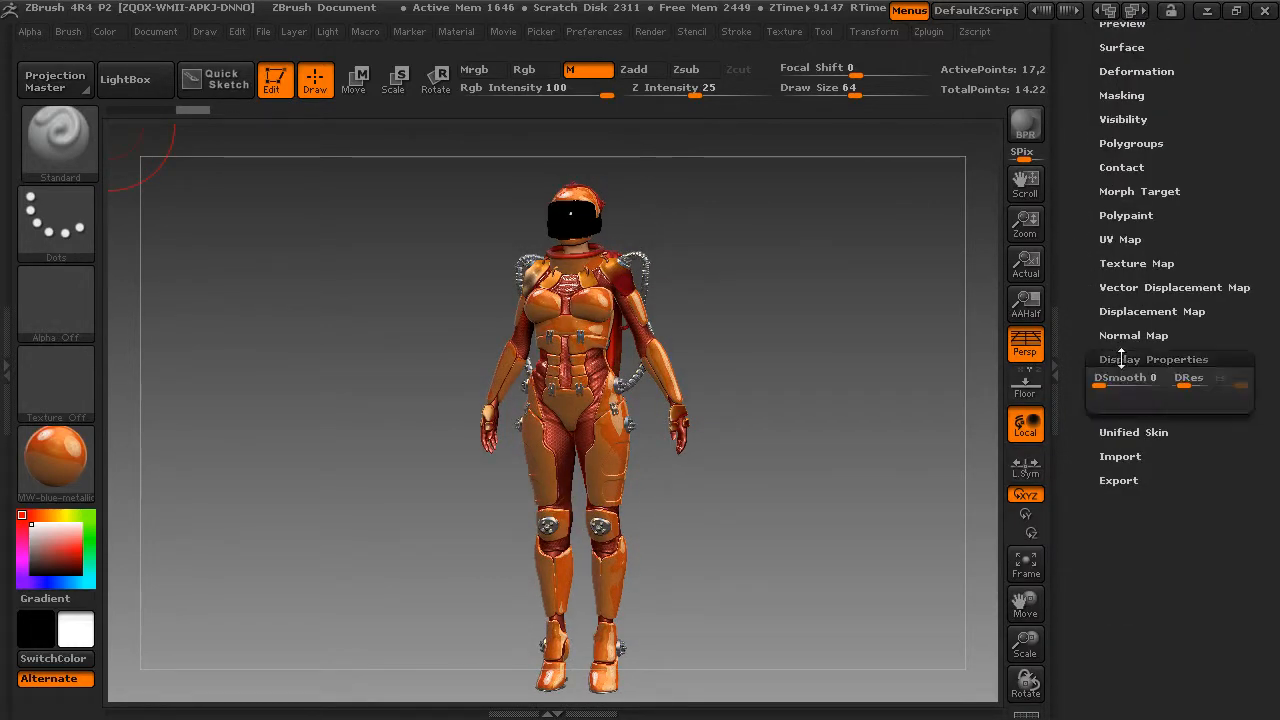
{"action": "left_click", "coordinate": [1111, 445]}
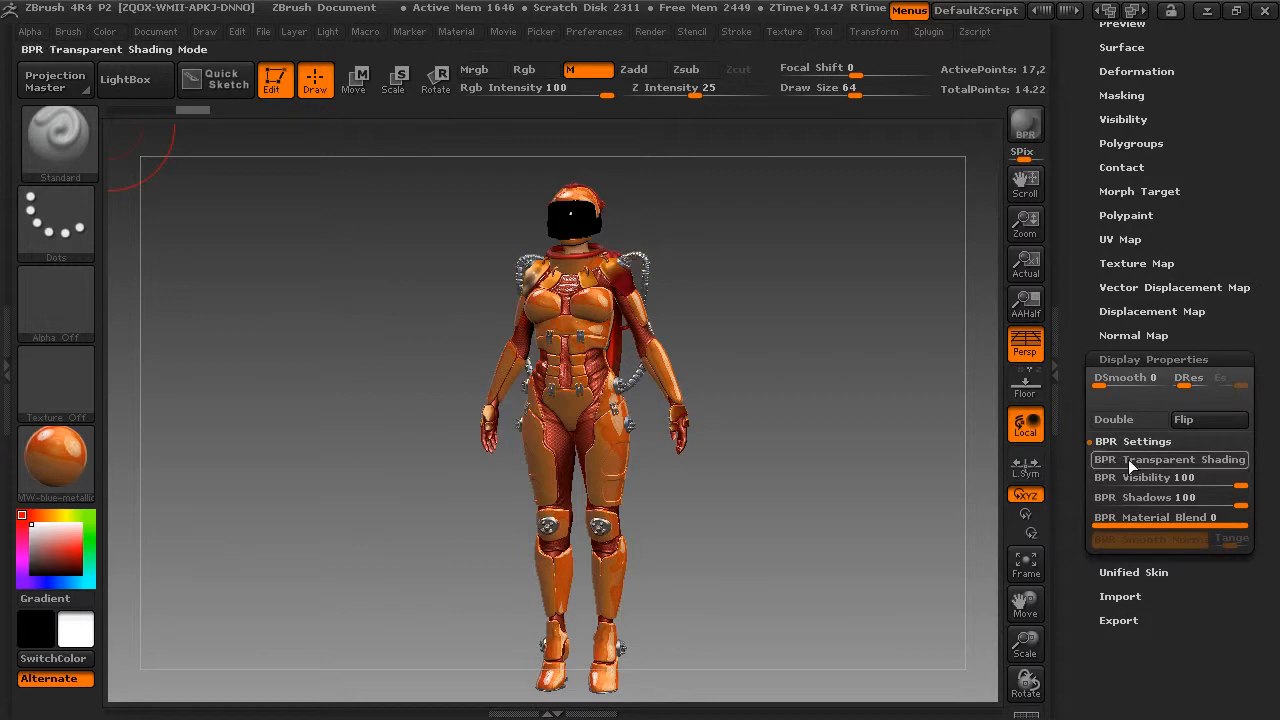
{"action": "left_click", "coordinate": [1125, 459]}
{"action": "left_click_drag", "start_coordinate": [917, 492], "coordinate": [925, 455]}
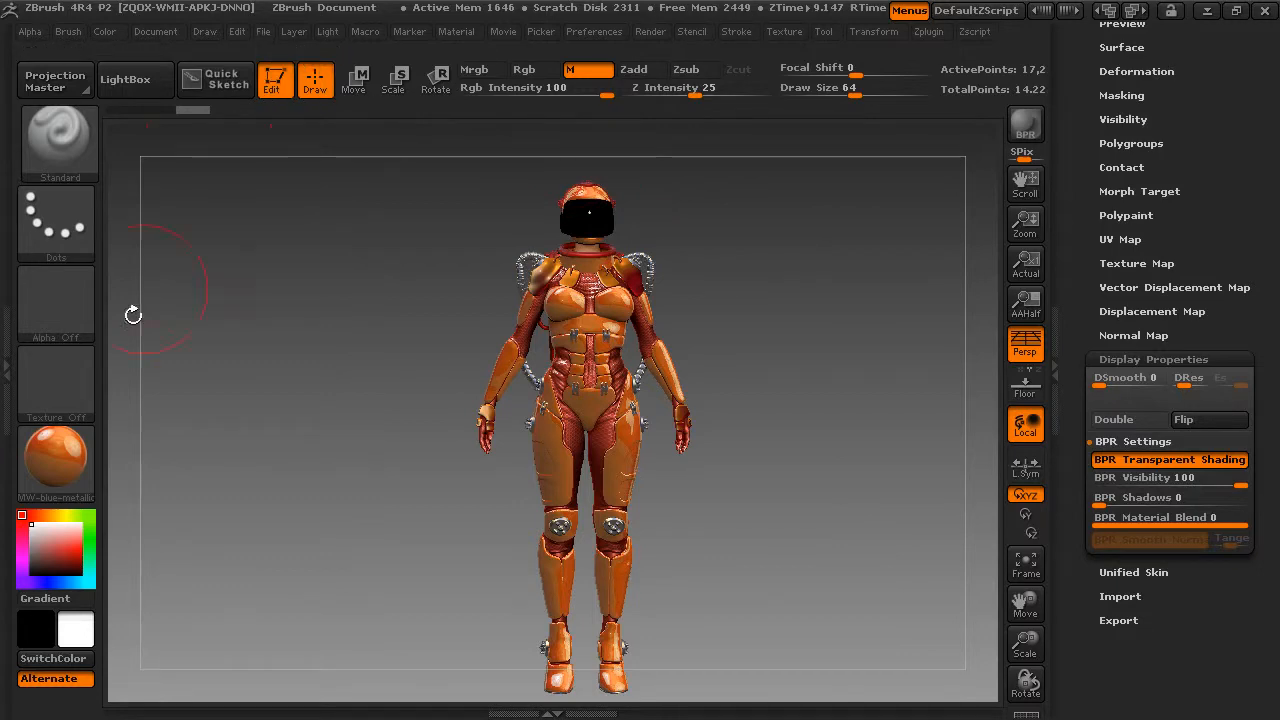
Choose the SkinShade4 material and add a new diffuse LightCap light near the top of the preview.
{"action": "left_click", "coordinate": [68, 445]}
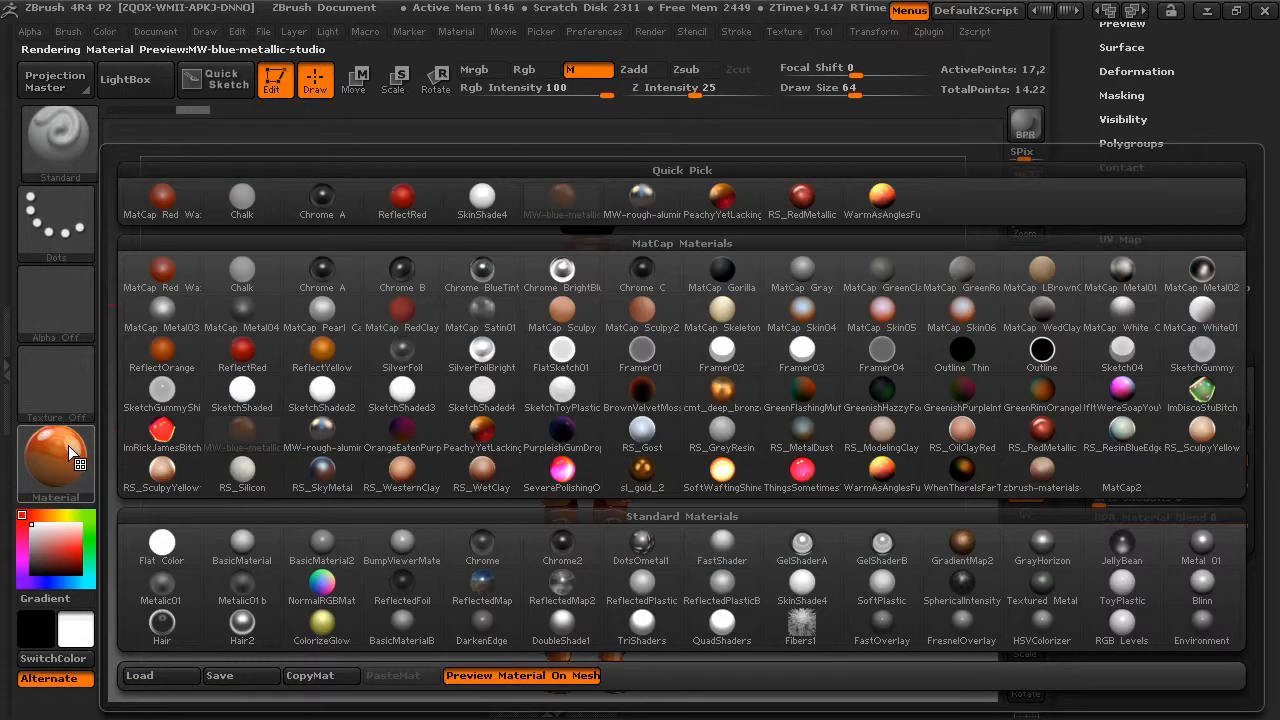
{"action": "left_click", "coordinate": [481, 196]}
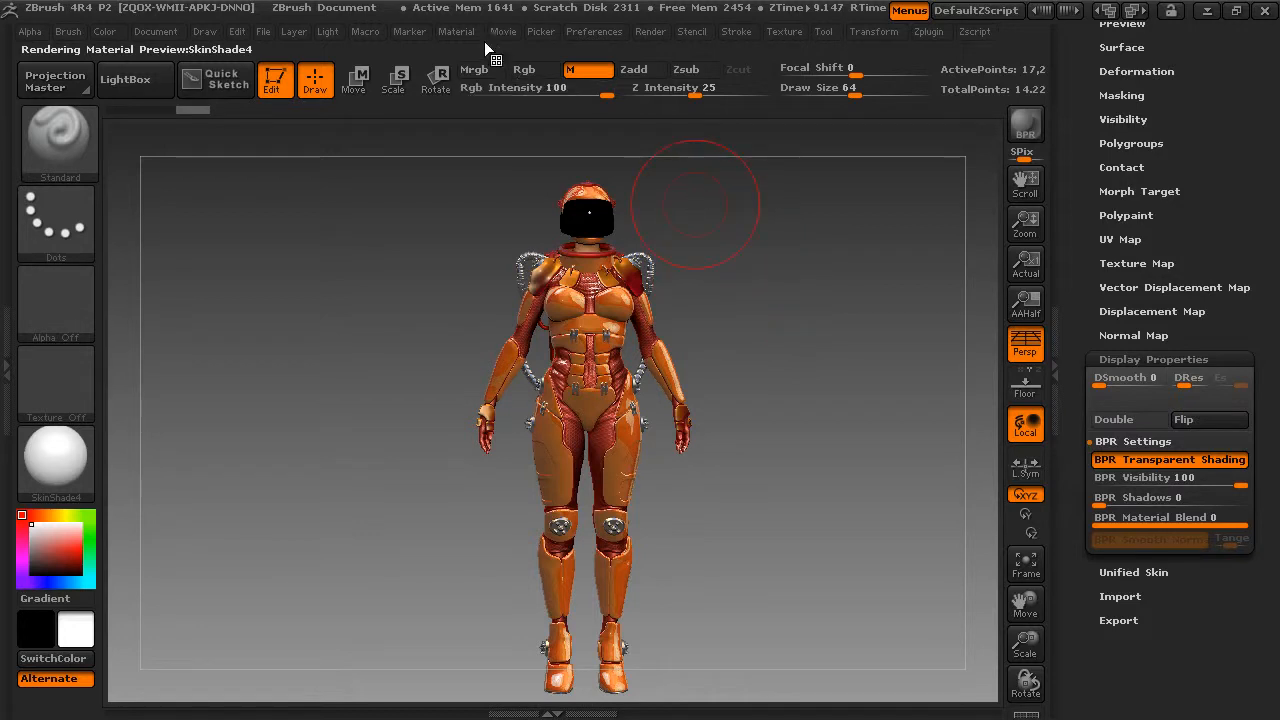
{"action": "left_click", "coordinate": [326, 31]}
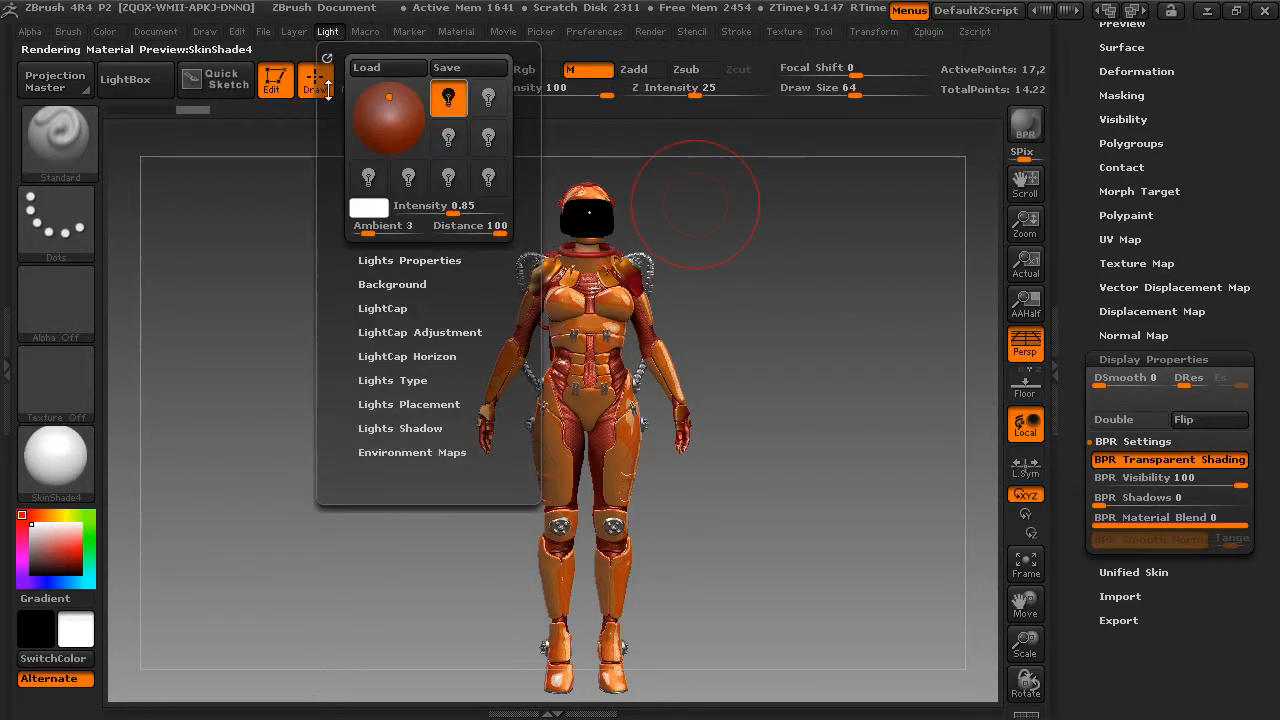
{"action": "left_click", "coordinate": [373, 309]}
{"action": "left_click_drag", "start_coordinate": [344, 252], "coordinate": [331, 403]}
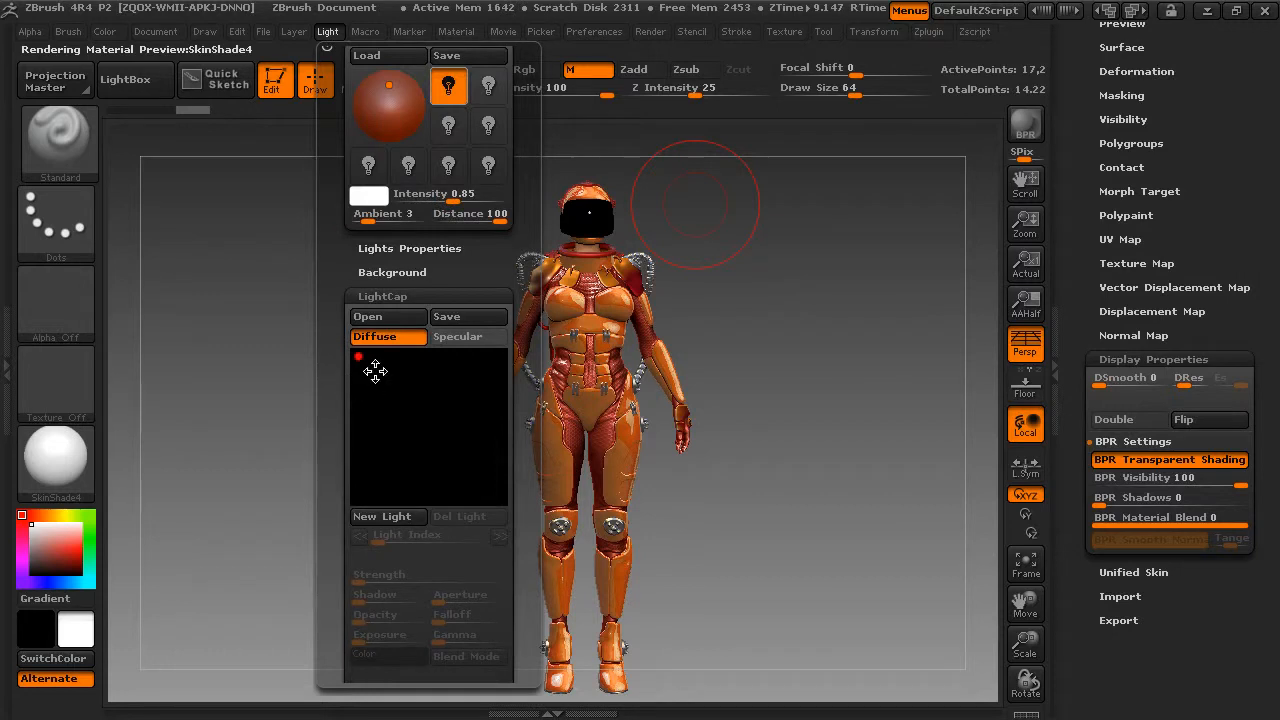
{"action": "left_click", "coordinate": [381, 516]}
{"action": "left_click_drag", "start_coordinate": [405, 438], "coordinate": [413, 386]}
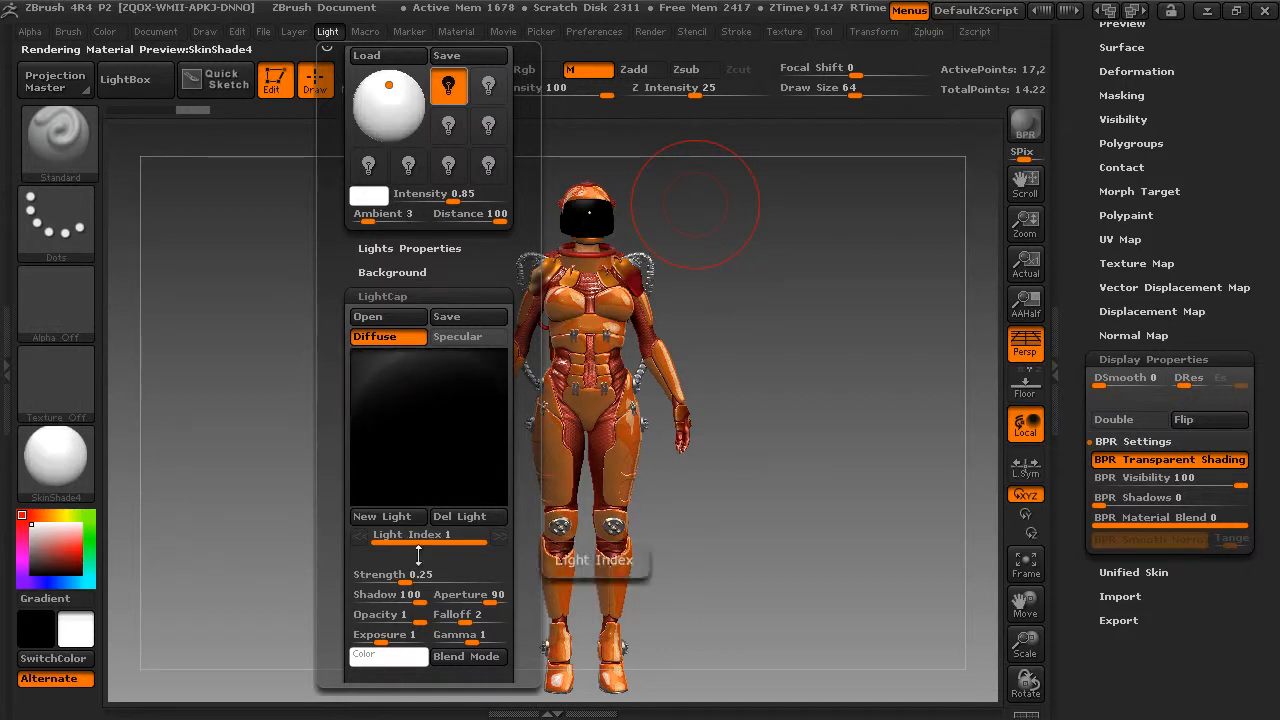
Set the LightCap light's Shadow to 0 and assign the square Alpha 28 to it.
{"action": "left_click_drag", "start_coordinate": [416, 597], "coordinate": [361, 595]}
{"action": "scroll", "coordinate": [335, 541], "scroll_direction": "down", "scroll_amount": 5}
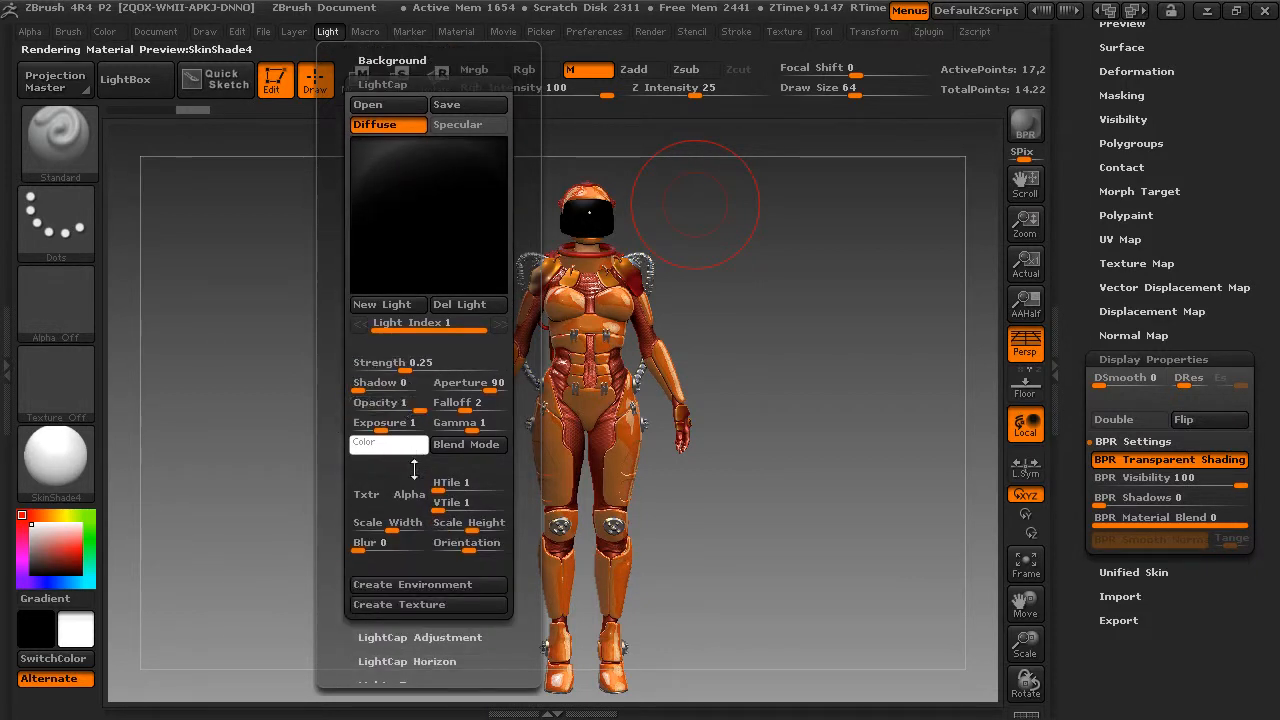
{"action": "left_click", "coordinate": [409, 494]}
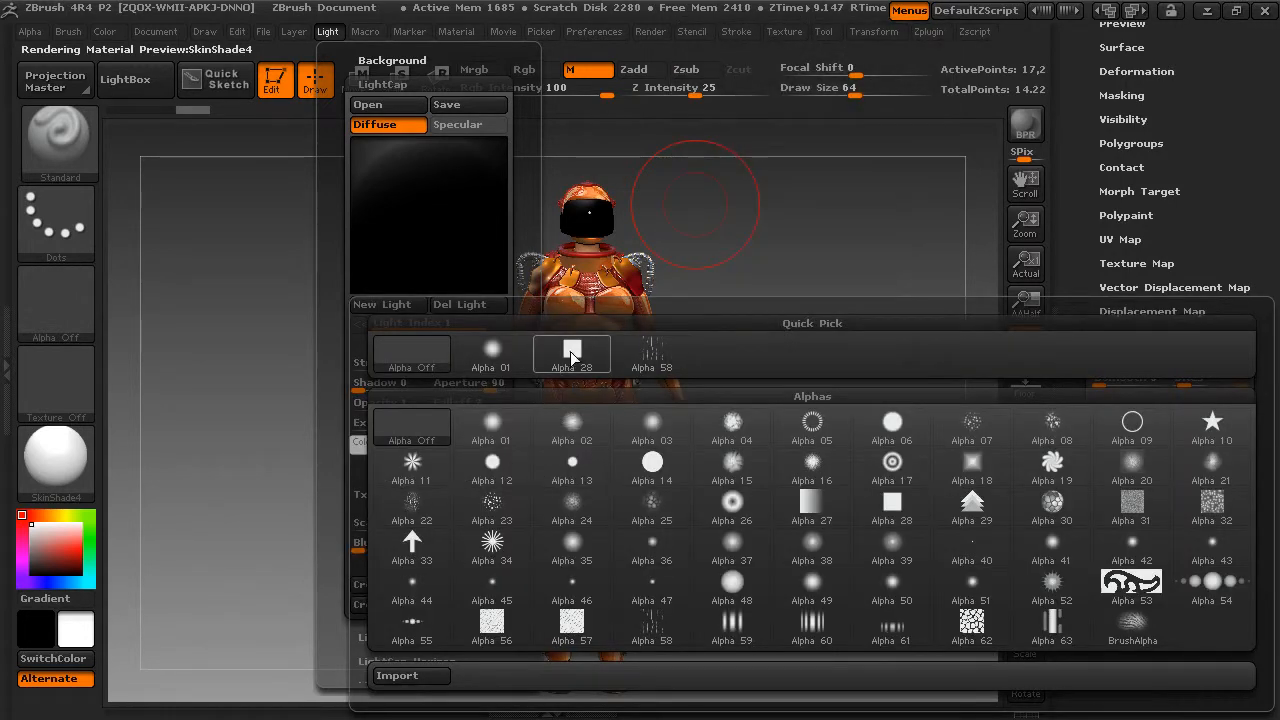
{"action": "left_click", "coordinate": [510, 440]}
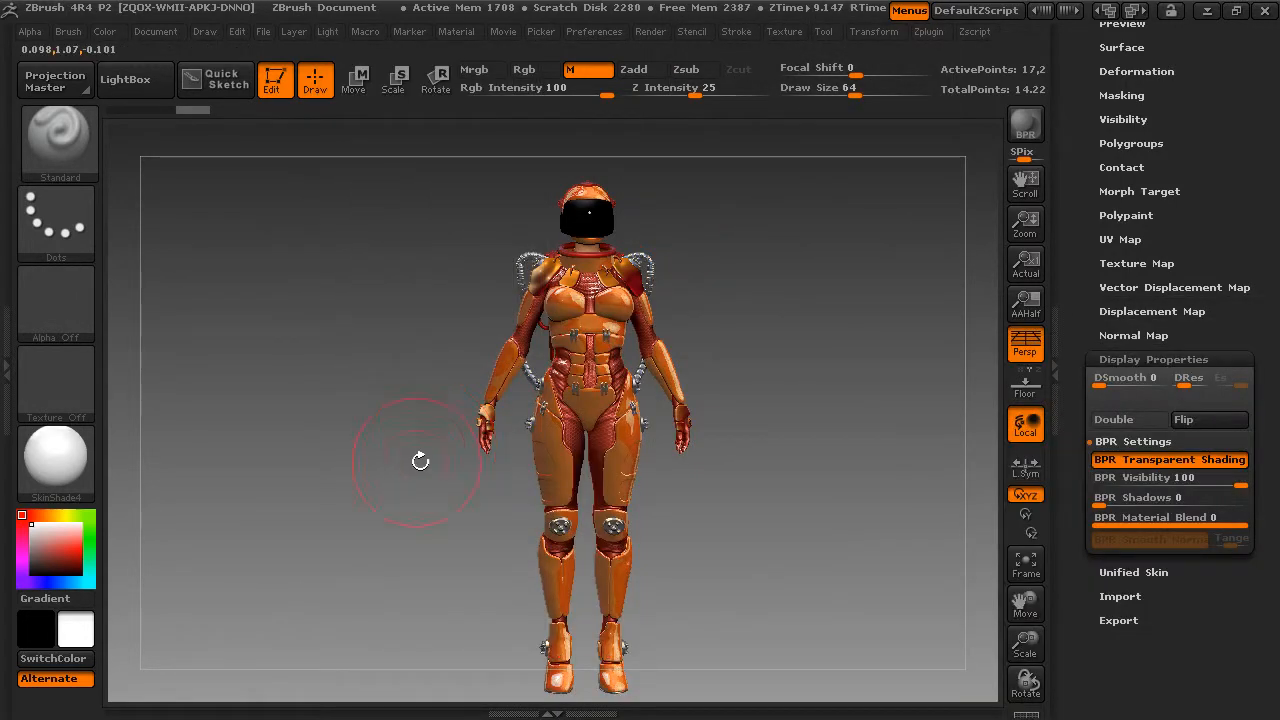
Set the LightCap light's HTile and VTile to 3 and its Strength to about 0.45.
{"action": "left_click", "coordinate": [330, 31]}
{"action": "scroll", "coordinate": [331, 519], "scroll_direction": "down", "scroll_amount": 1}
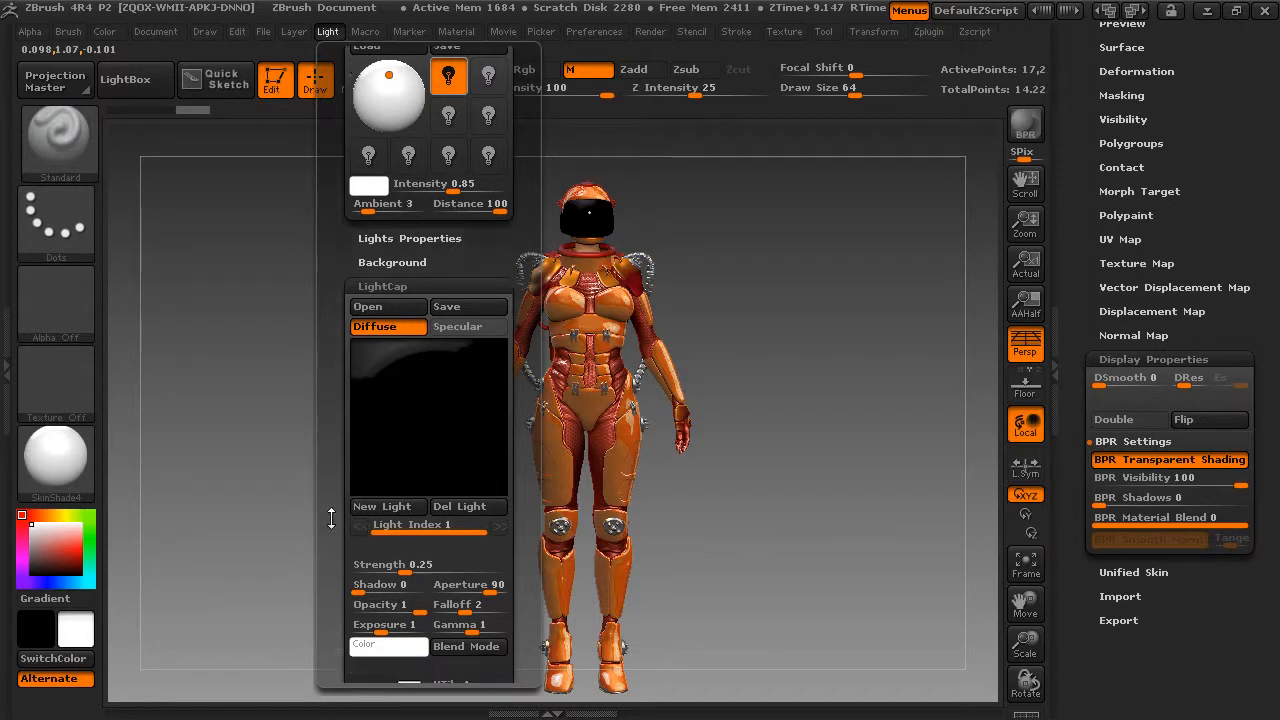
{"action": "scroll", "coordinate": [322, 439], "scroll_direction": "down", "scroll_amount": 3}
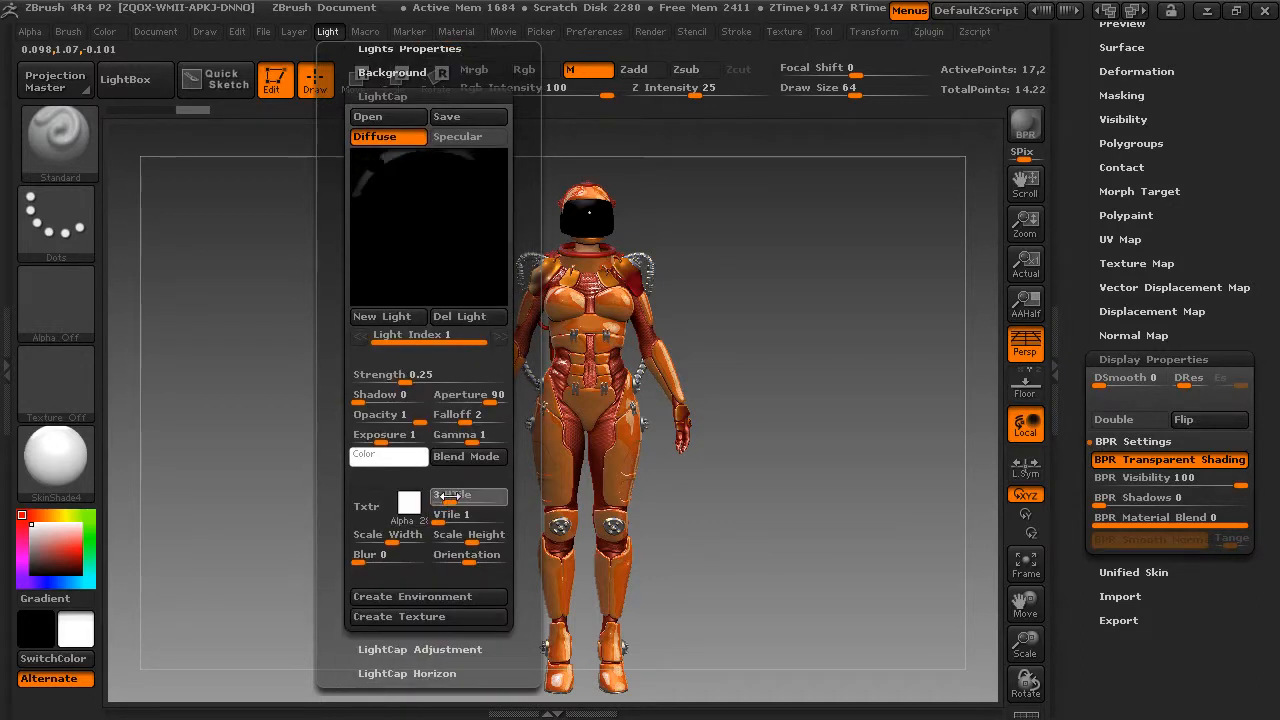
{"action": "key", "text": "Return"}
{"action": "type", "text": "3"}
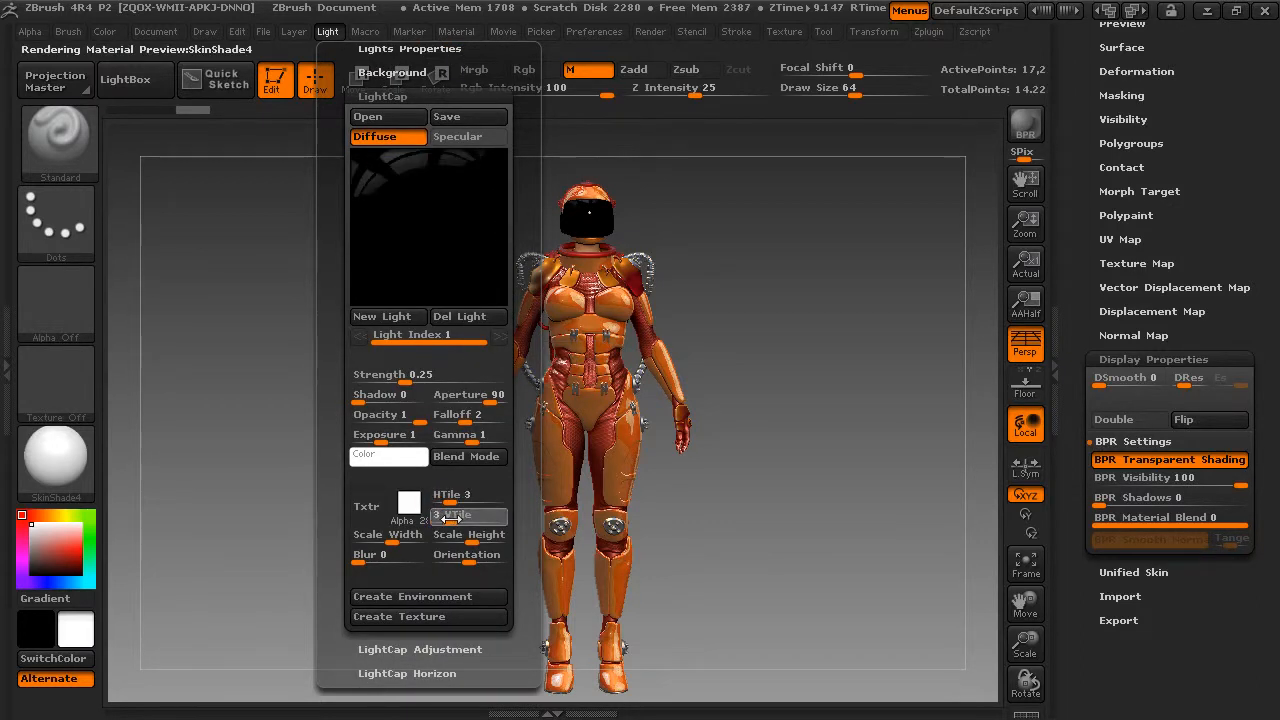
{"action": "key", "text": "Return"}
{"action": "left_click_drag", "start_coordinate": [403, 378], "coordinate": [412, 378]}
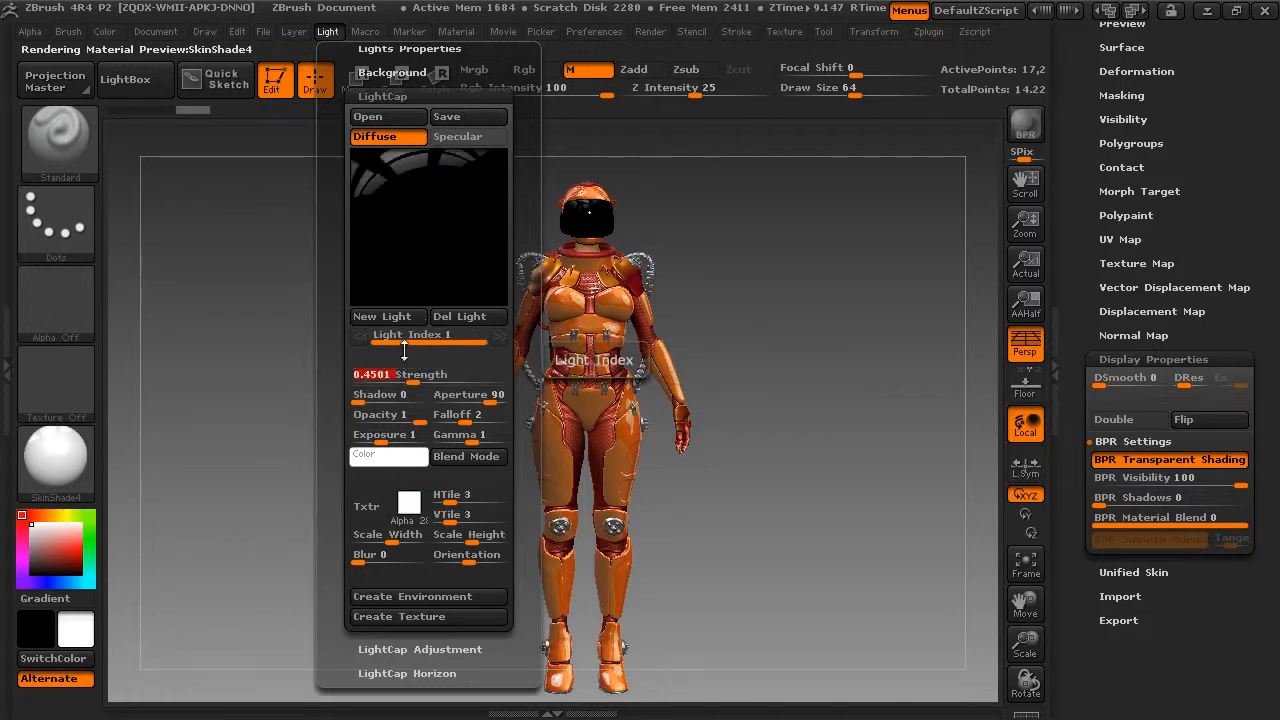
Reposition the diffuse LightCap light toward the preview's upper-left area and turn on the floor grid.
{"action": "left_click_drag", "start_coordinate": [405, 170], "coordinate": [427, 205]}
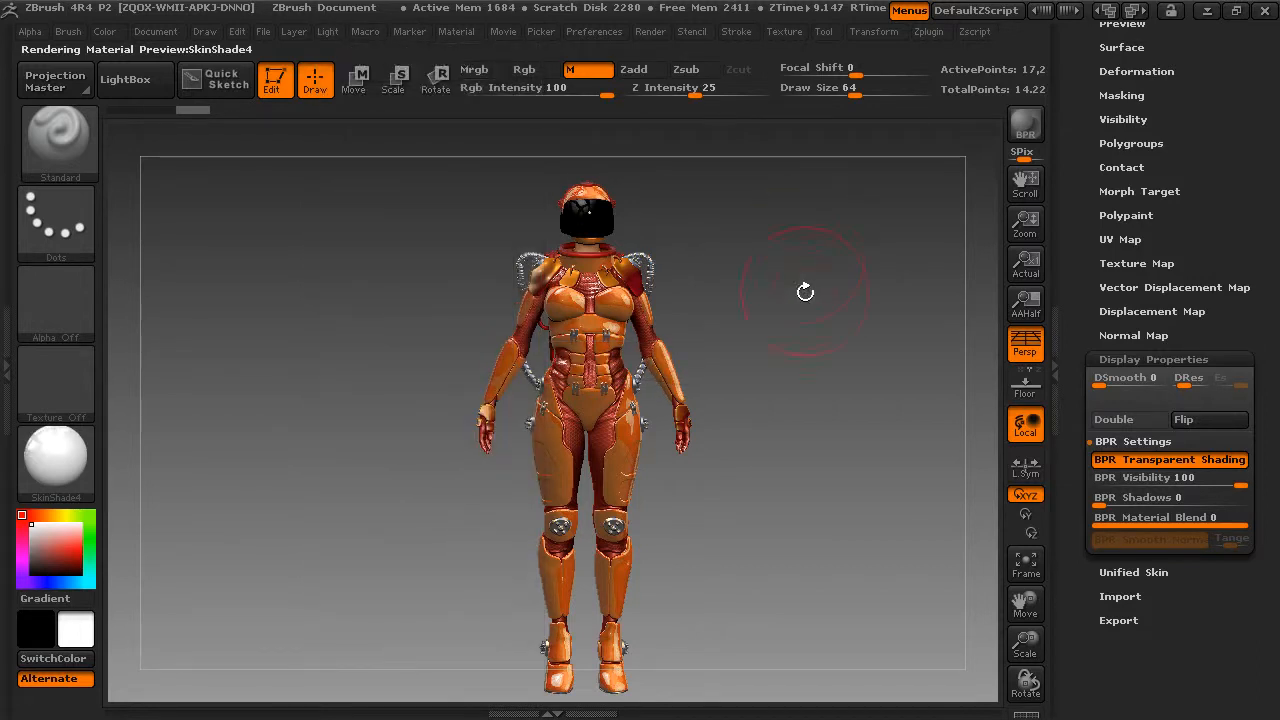
{"action": "left_click", "coordinate": [1025, 385]}
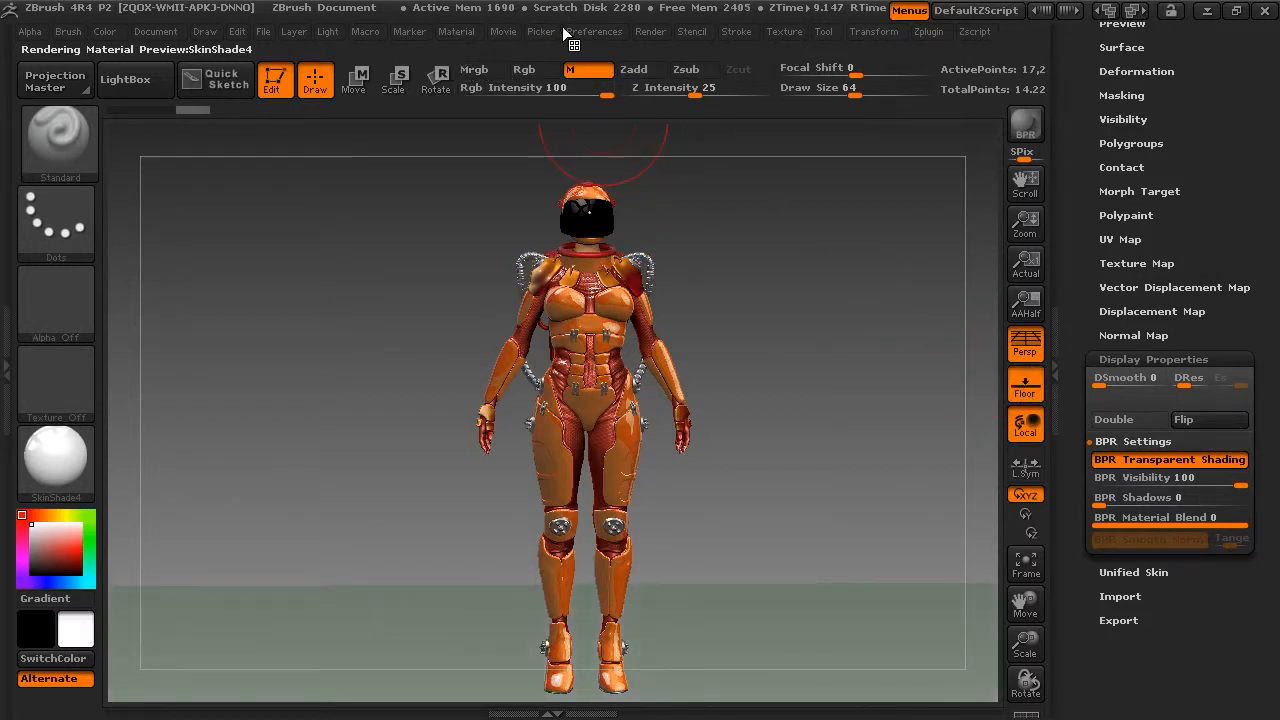
Lower the floor strength (FStrength) of the BPR Shadow to about 0.63.
{"action": "left_click", "coordinate": [642, 29]}
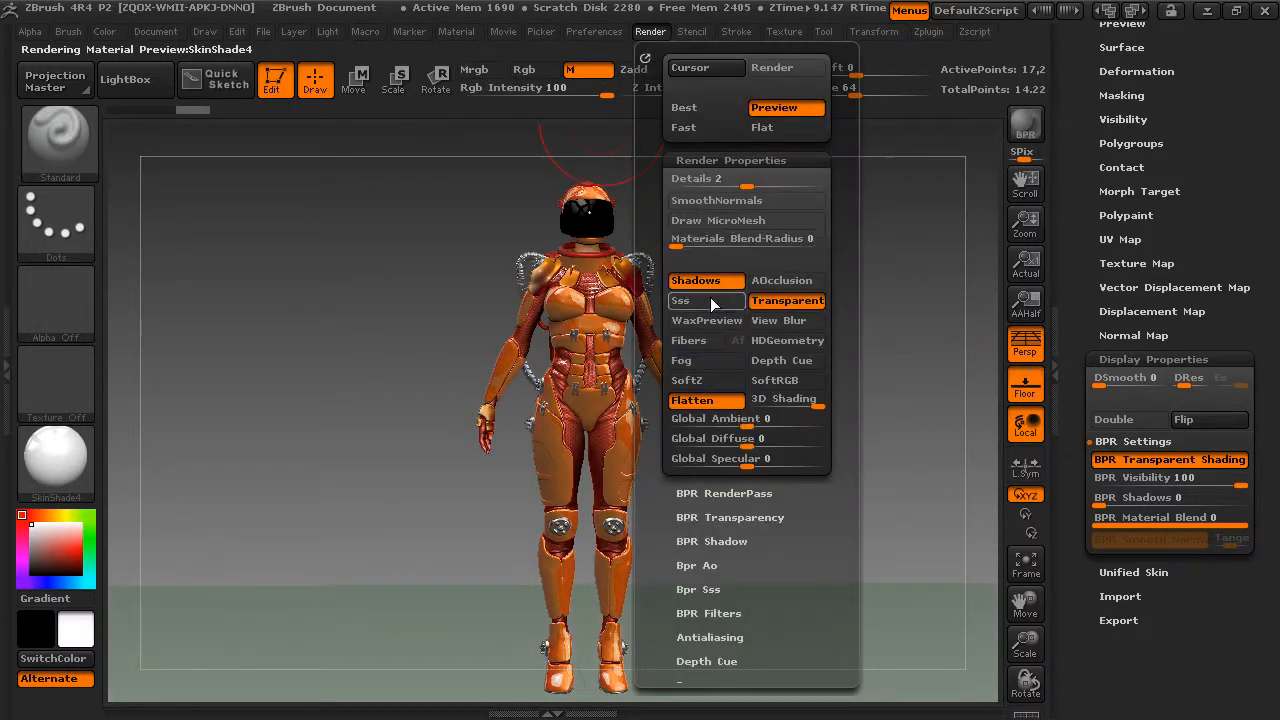
{"action": "left_click", "coordinate": [713, 540]}
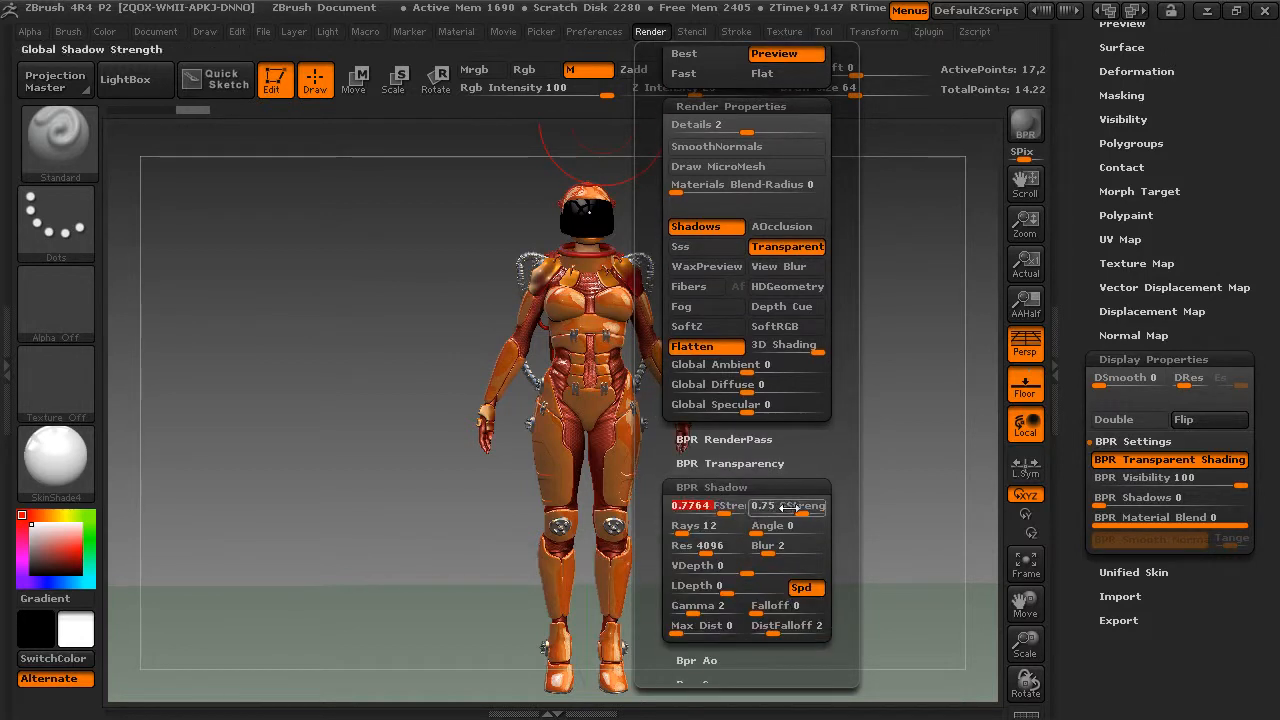
{"action": "left_click_drag", "start_coordinate": [726, 506], "coordinate": [713, 510]}
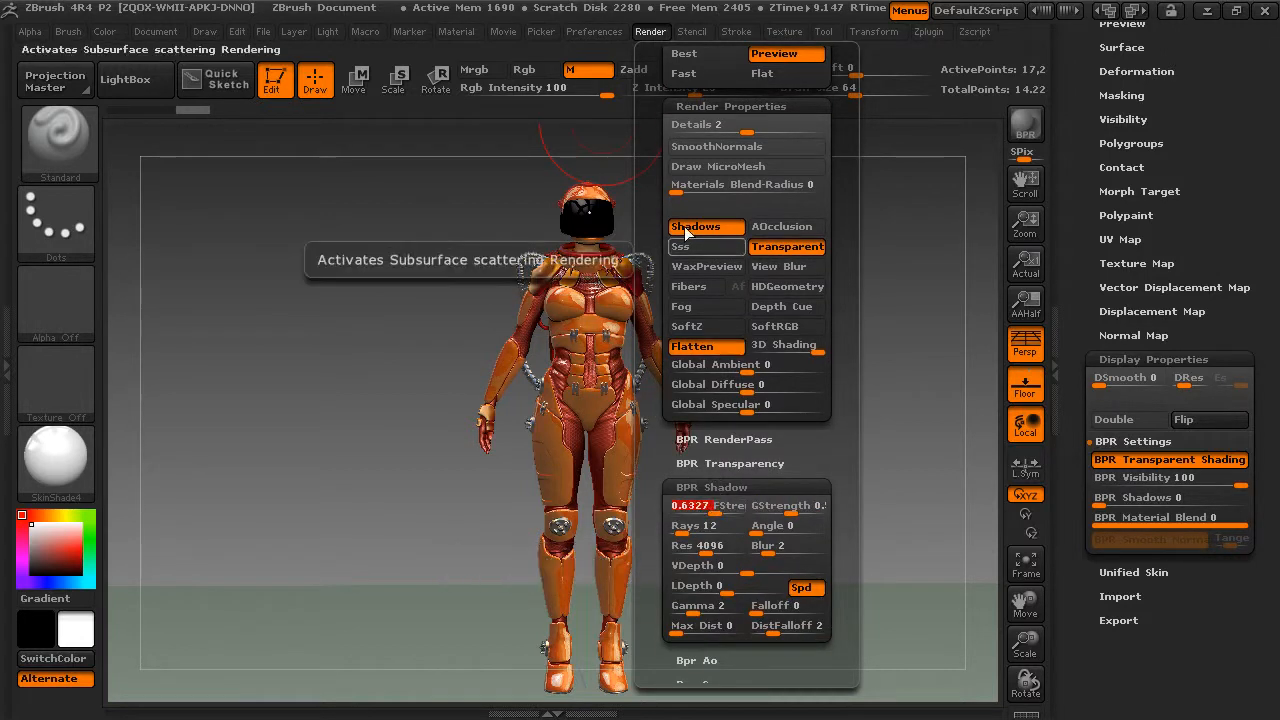
Shift the main light slightly up and to the right on the preview sphere and run a BPR render of the character's front.
{"action": "left_click", "coordinate": [316, 33]}
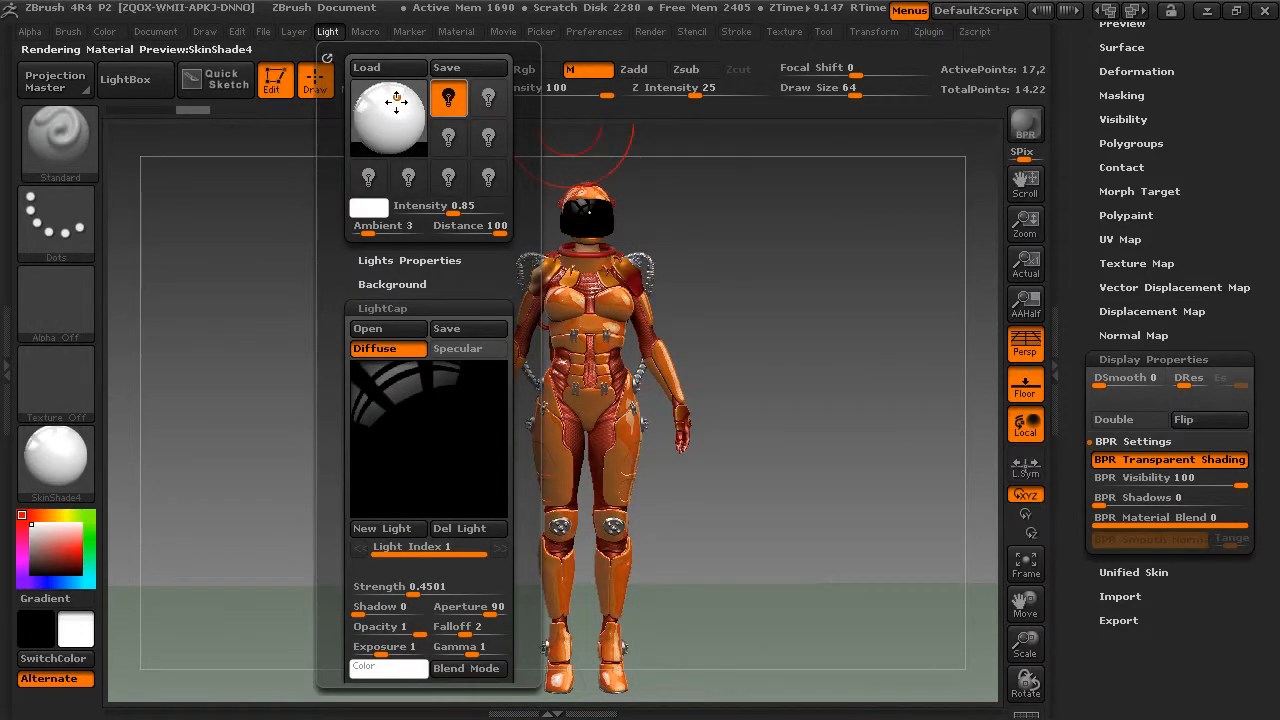
{"action": "left_click_drag", "start_coordinate": [396, 101], "coordinate": [400, 99]}
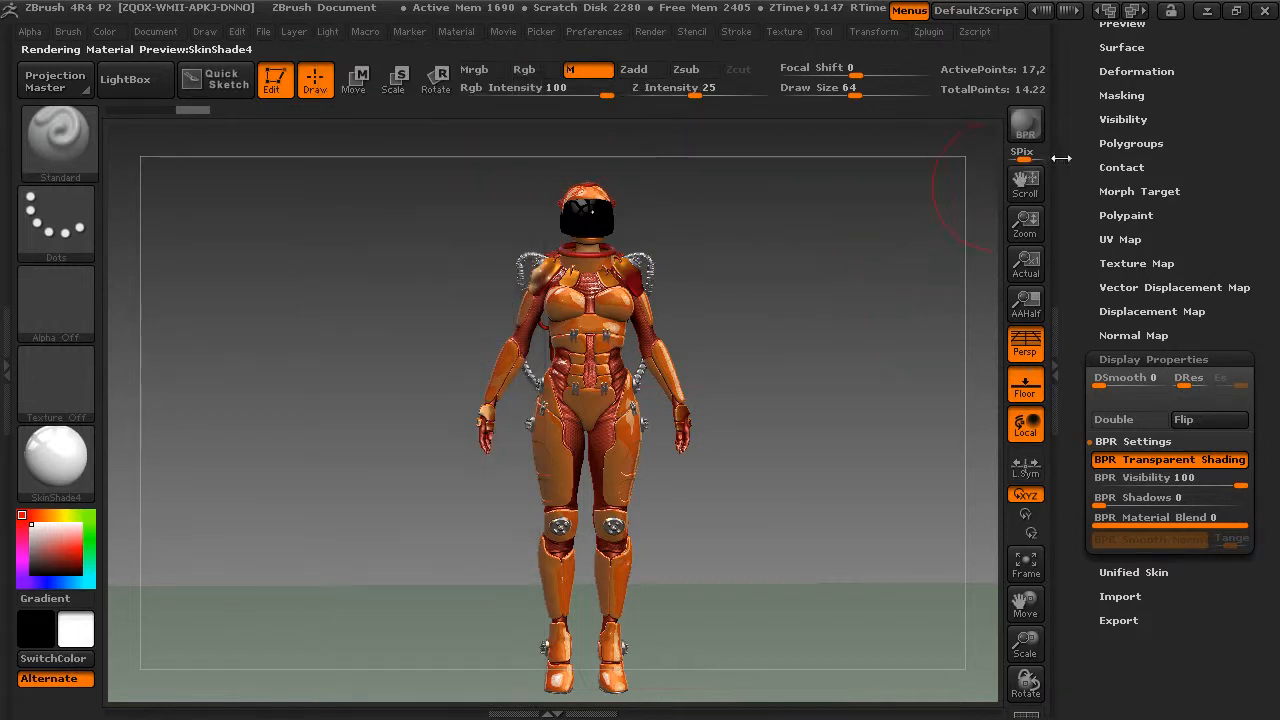
{"action": "left_click", "coordinate": [1024, 124]}
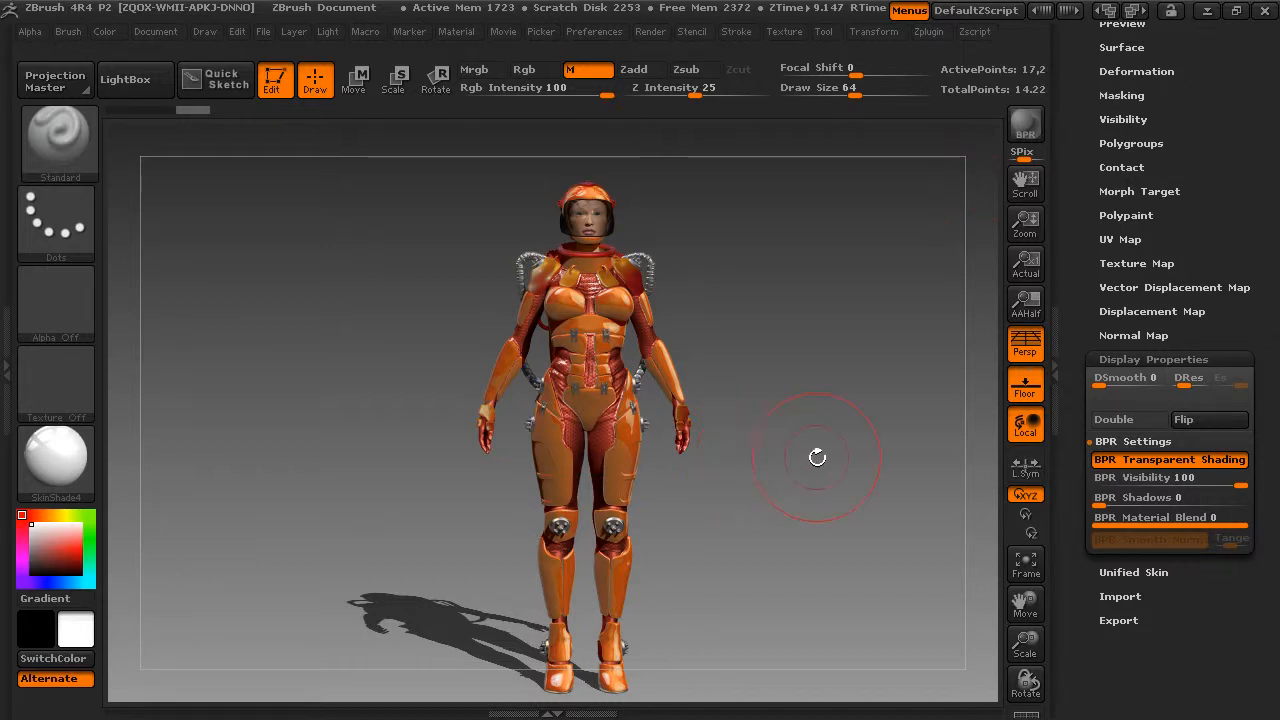
Rotate the character to a side view, run a BPR render of it, and turn it back toward the front.
{"action": "left_click_drag", "start_coordinate": [817, 455], "coordinate": [690, 468]}
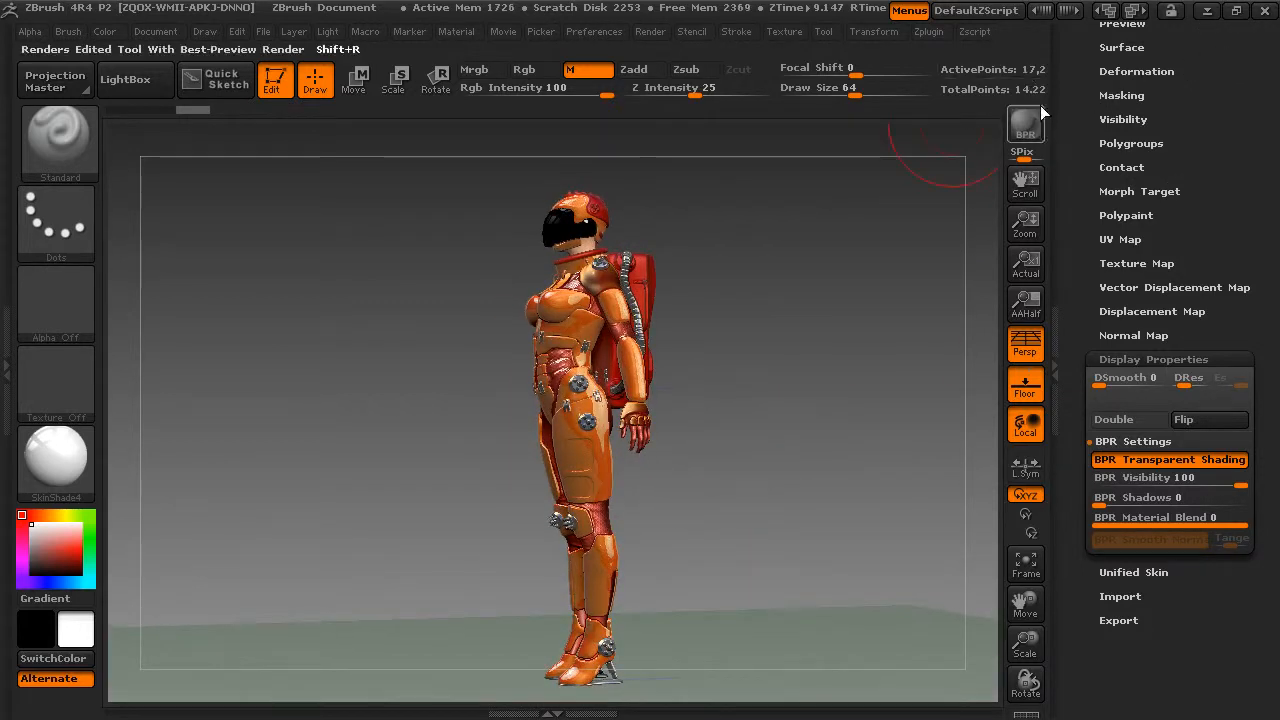
{"action": "left_click", "coordinate": [1027, 132]}
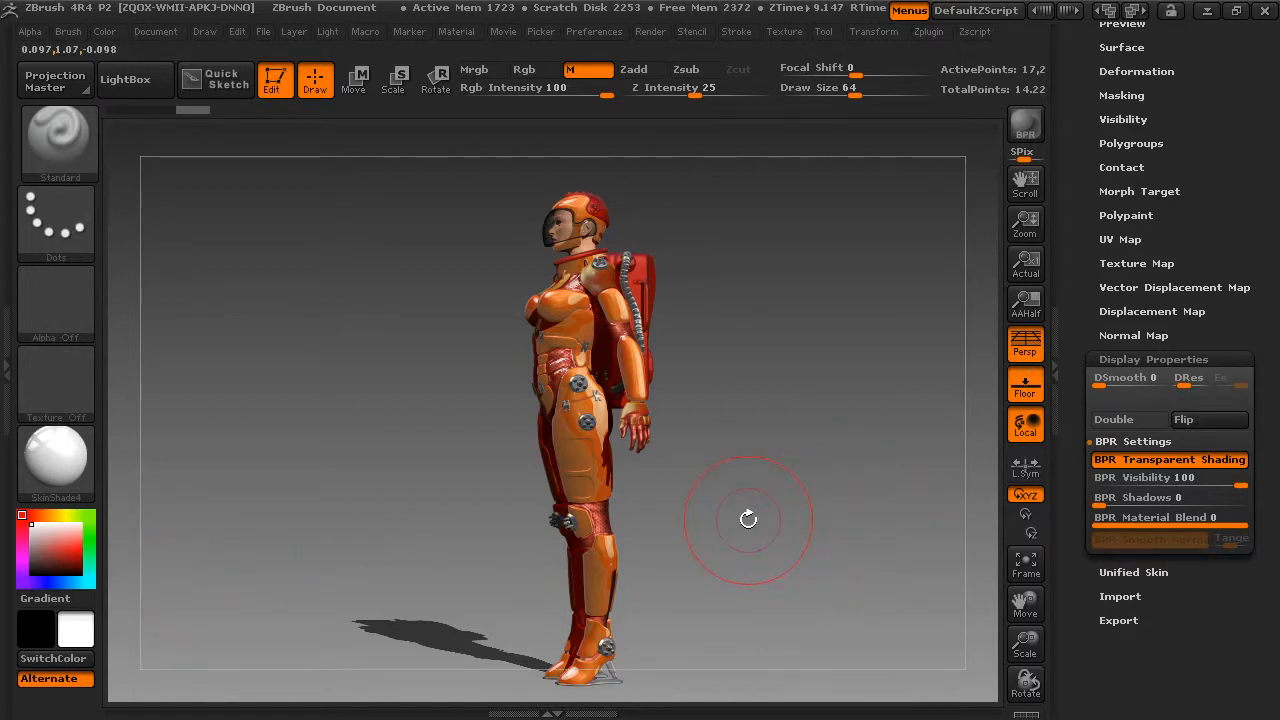
{"action": "mouse_move", "coordinate": [729, 509]}
{"action": "left_mouse_down"}
{"action": "mouse_move", "coordinate": [820, 513]}
{"action": "mouse_move", "coordinate": [807, 532]}
{"action": "mouse_move", "coordinate": [797, 514]}
{"action": "left_mouse_up"}
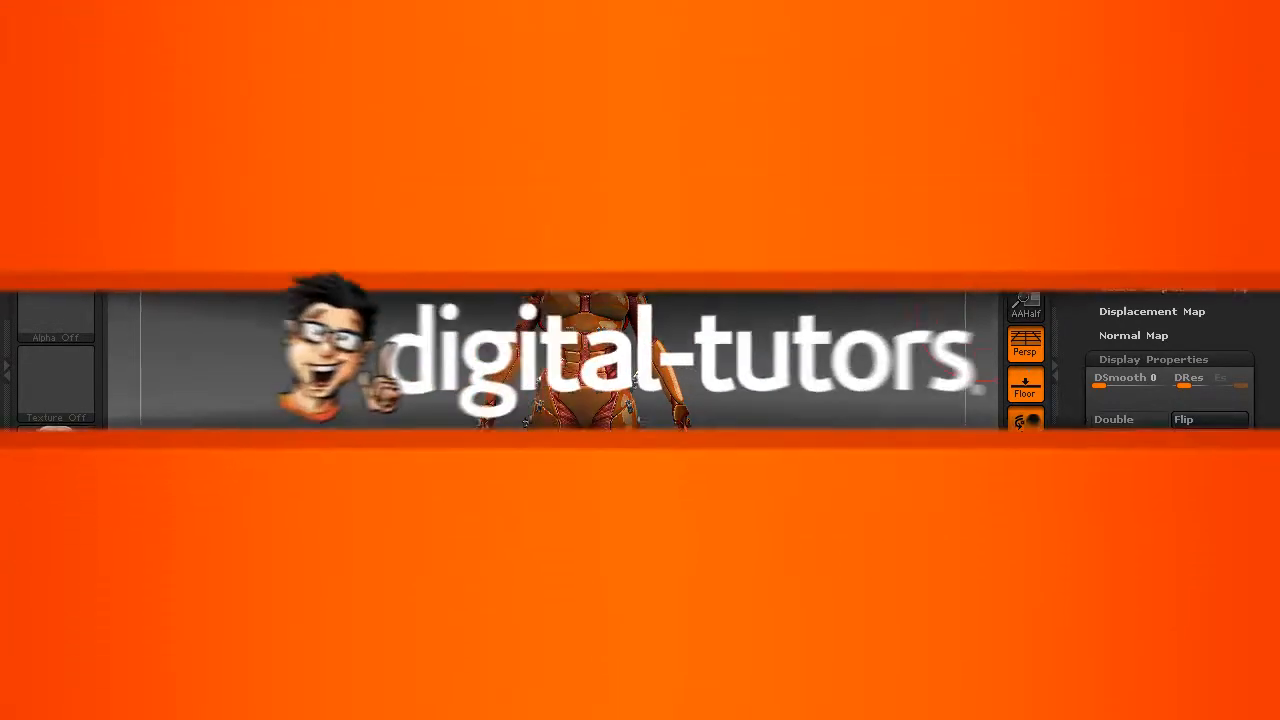